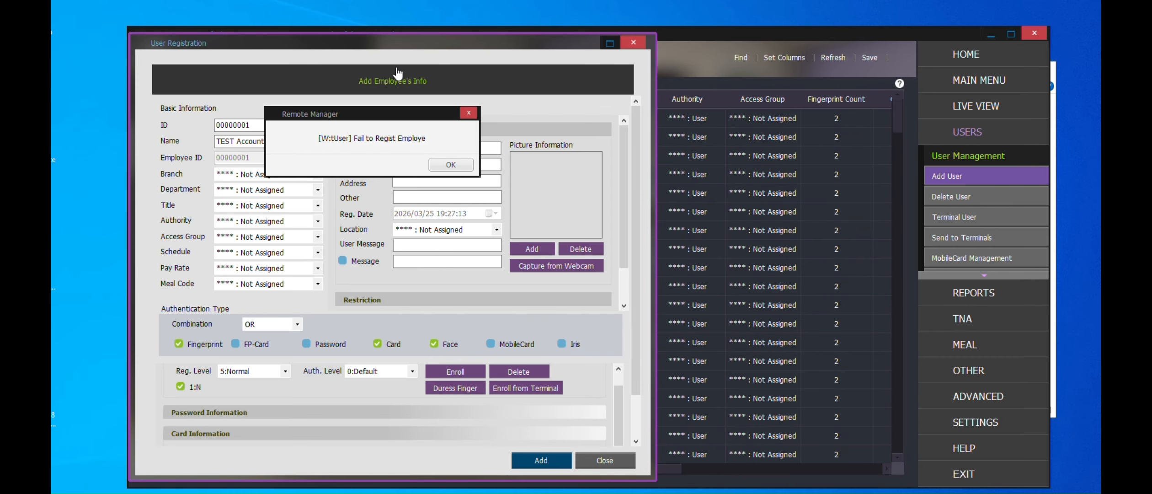
{"action": "left_click_drag", "start_coordinate": [331, 116], "coordinate": [382, 165]}
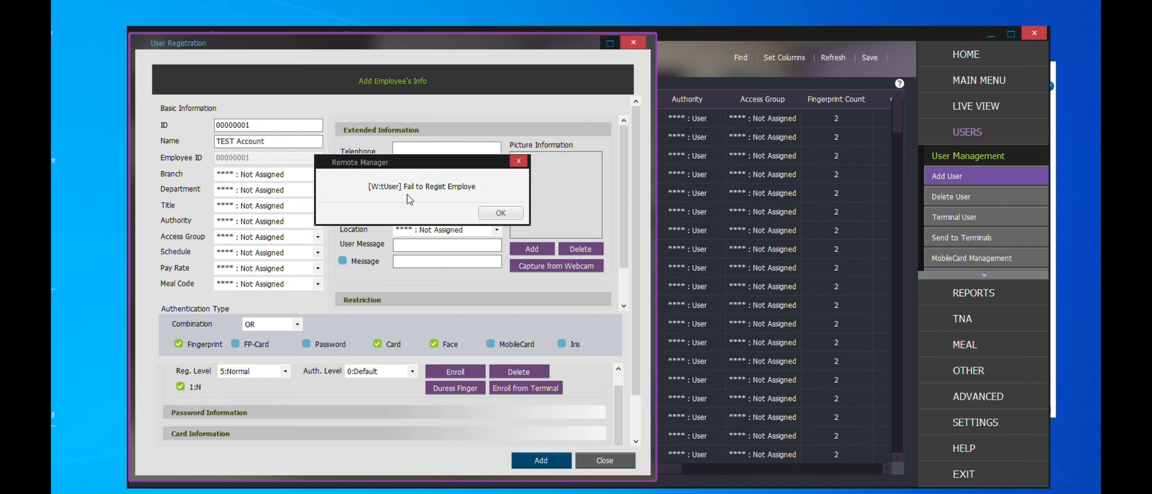
{"action": "left_click_drag", "start_coordinate": [414, 169], "coordinate": [367, 167]}
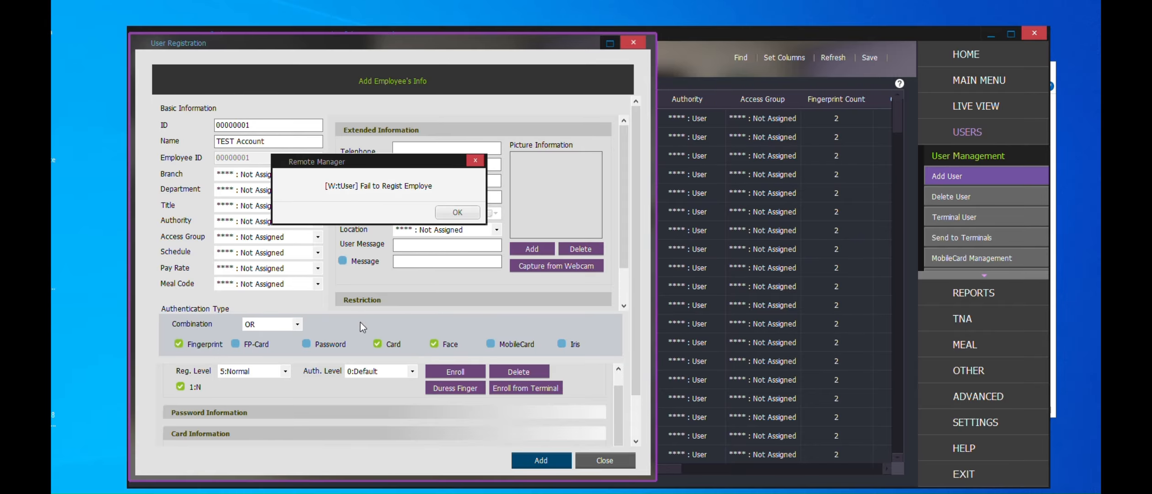
{"action": "key", "text": "alt+Tab"}
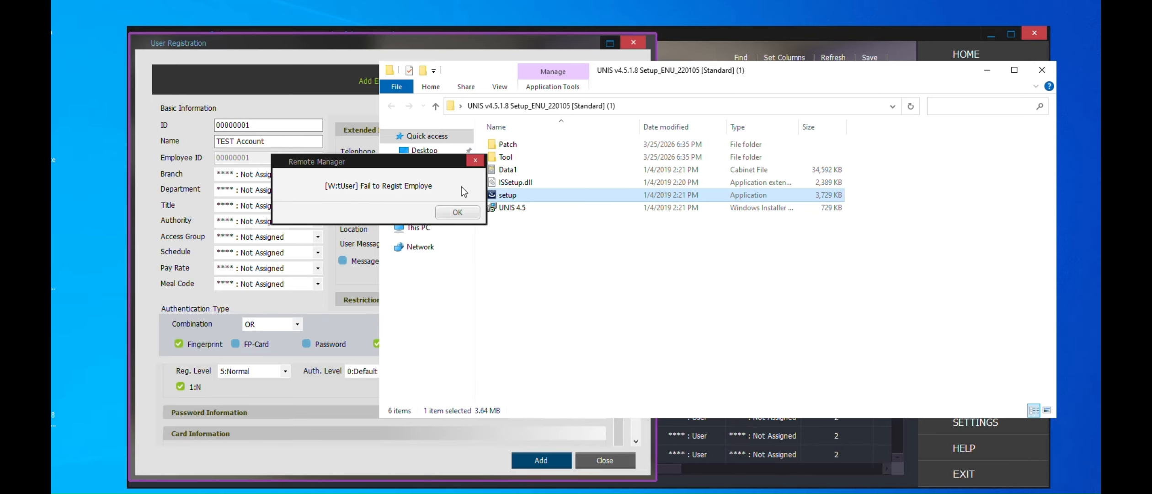
{"action": "left_click_drag", "start_coordinate": [439, 160], "coordinate": [312, 147]}
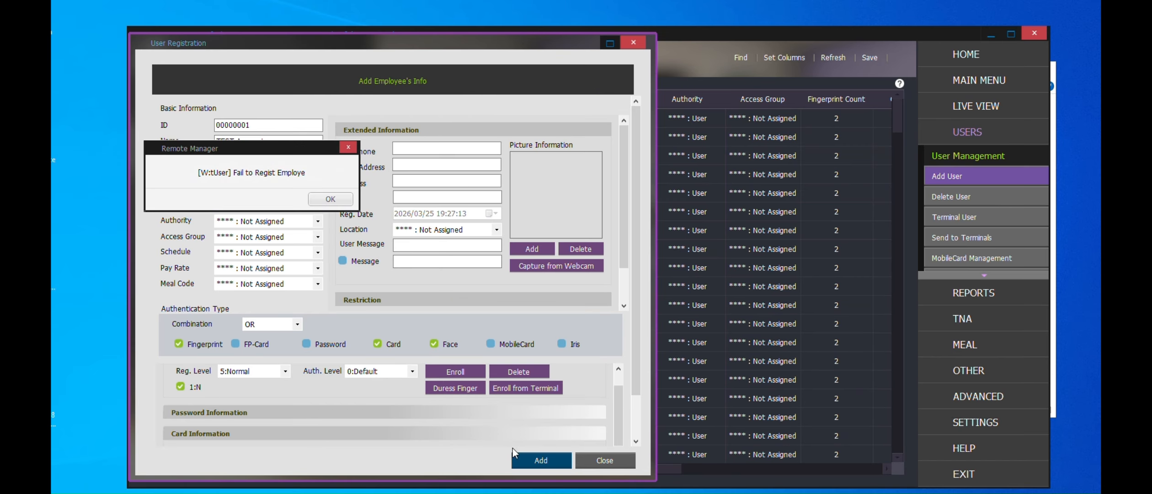
Switch to File Explorer and check the size of the unis.mdb database file in C:\Program Files (x86)\UNIS
{"action": "key", "text": "alt+Tab"}
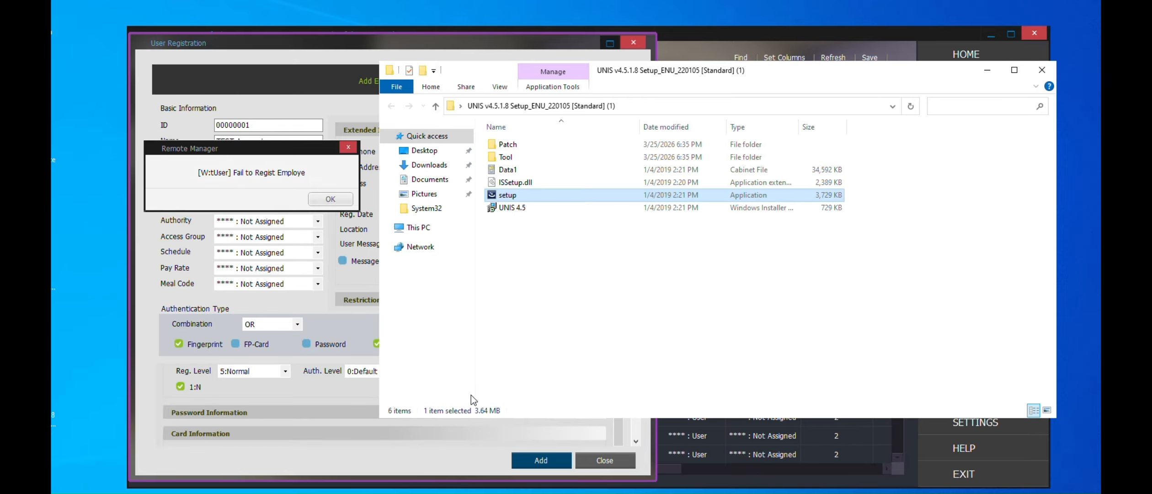
{"action": "left_click", "coordinate": [419, 227]}
{"action": "double_click", "coordinate": [562, 267]}
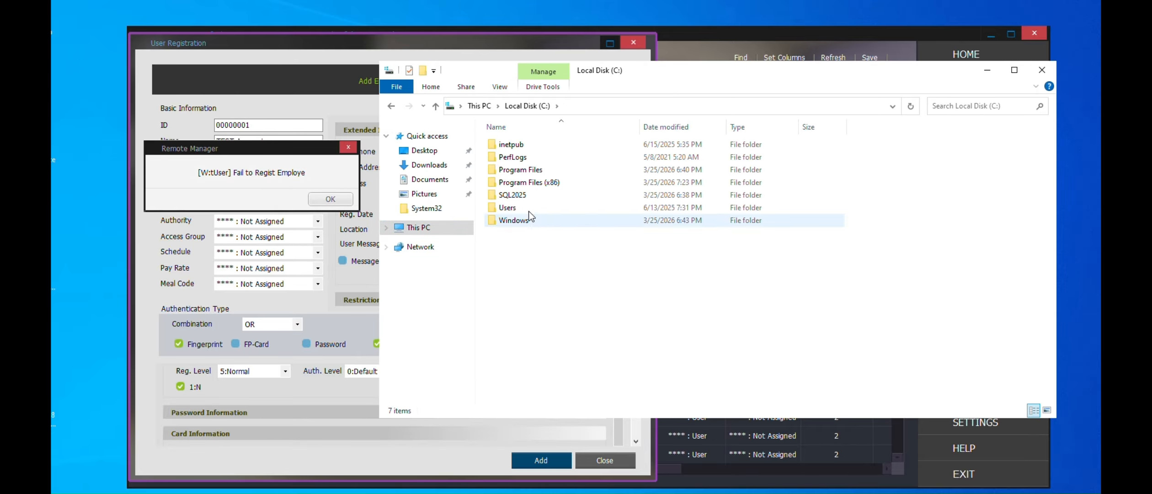
{"action": "double_click", "coordinate": [520, 182]}
{"action": "double_click", "coordinate": [543, 284]}
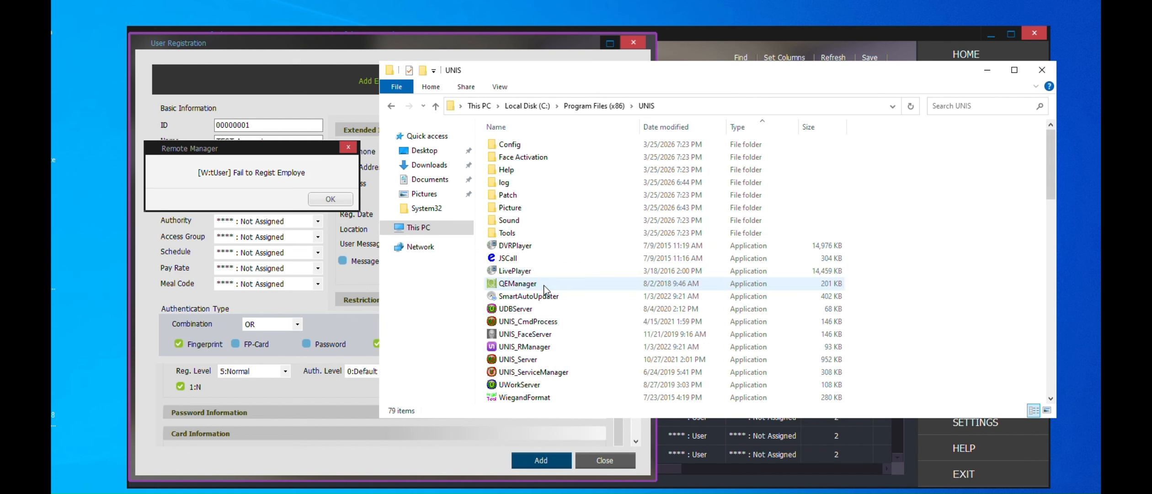
{"action": "key", "text": "m"}
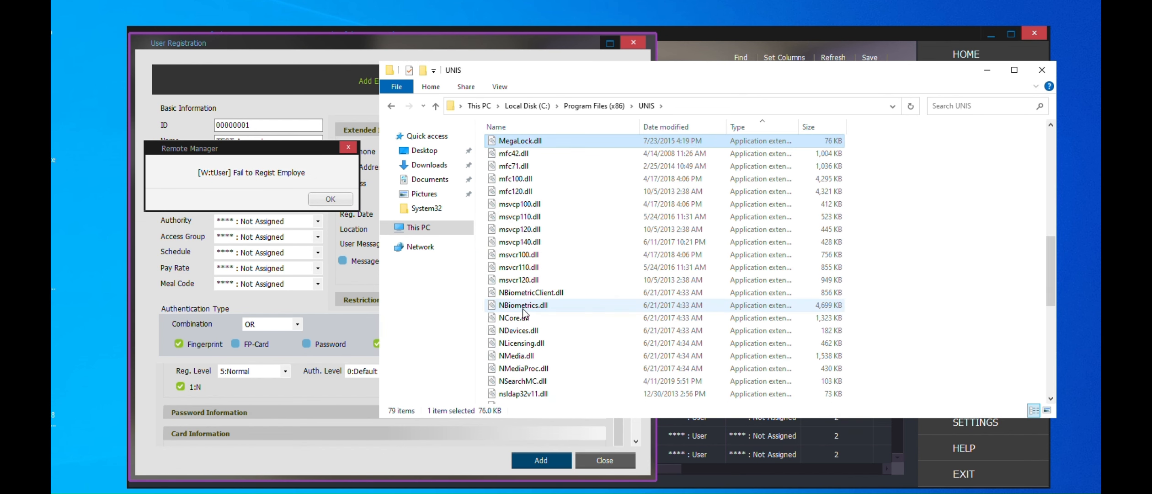
{"action": "scroll", "coordinate": [606, 248], "scroll_direction": "down", "scroll_amount": 10}
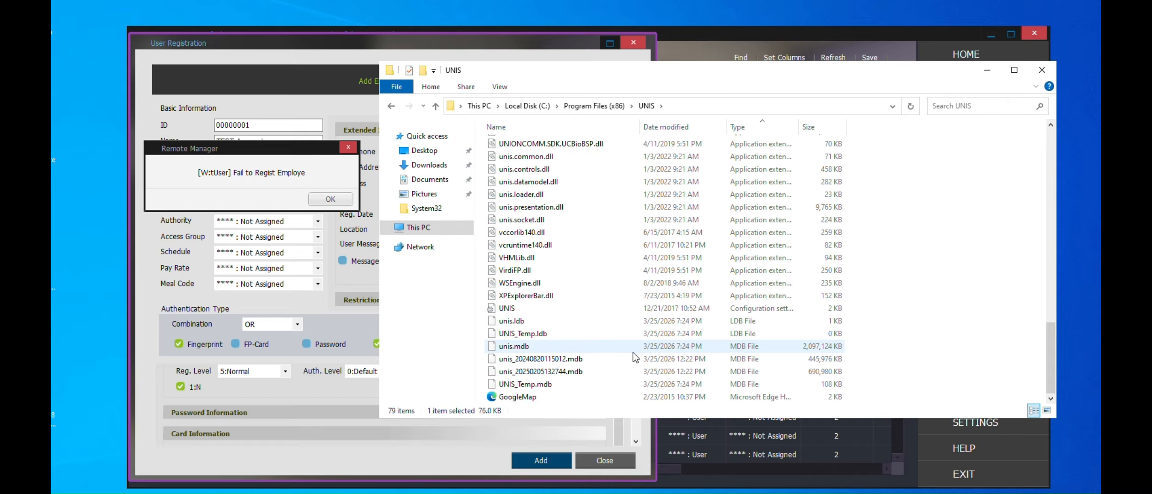
{"action": "left_click", "coordinate": [567, 348]}
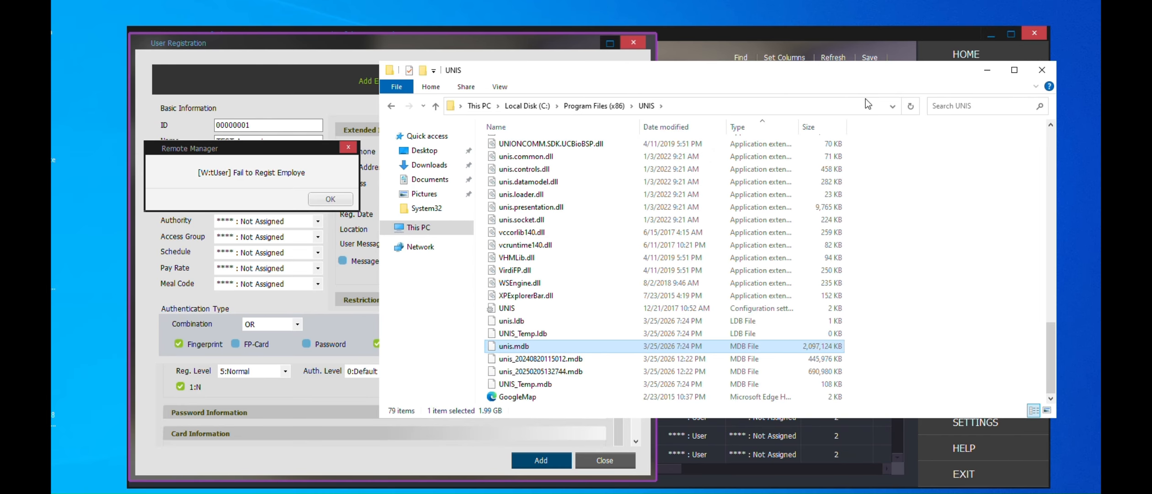
{"action": "left_click", "coordinate": [980, 70]}
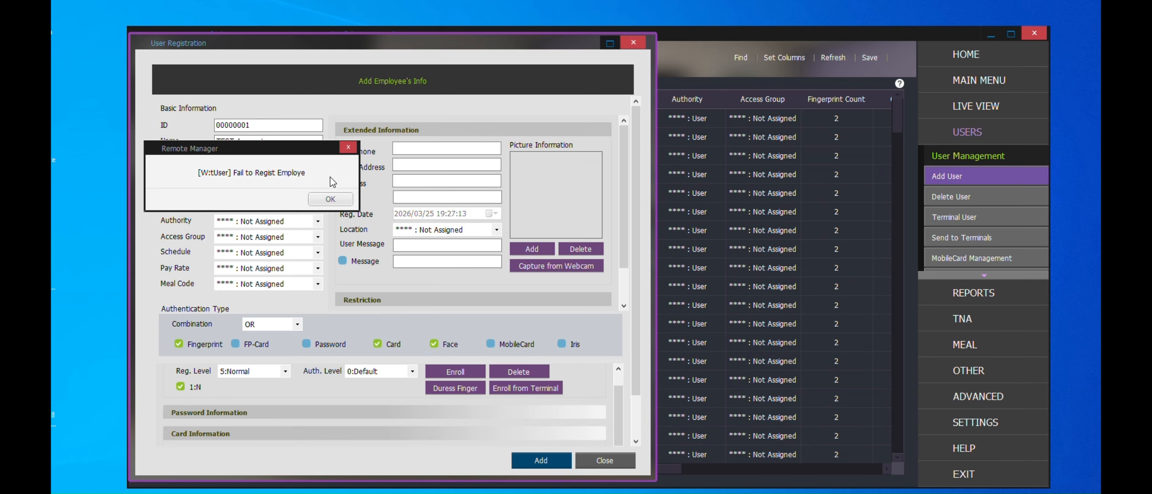
Close the error message and the User Registration form, and exit UNIS Remote Manager
{"action": "left_click", "coordinate": [330, 200]}
{"action": "left_click", "coordinate": [604, 461]}
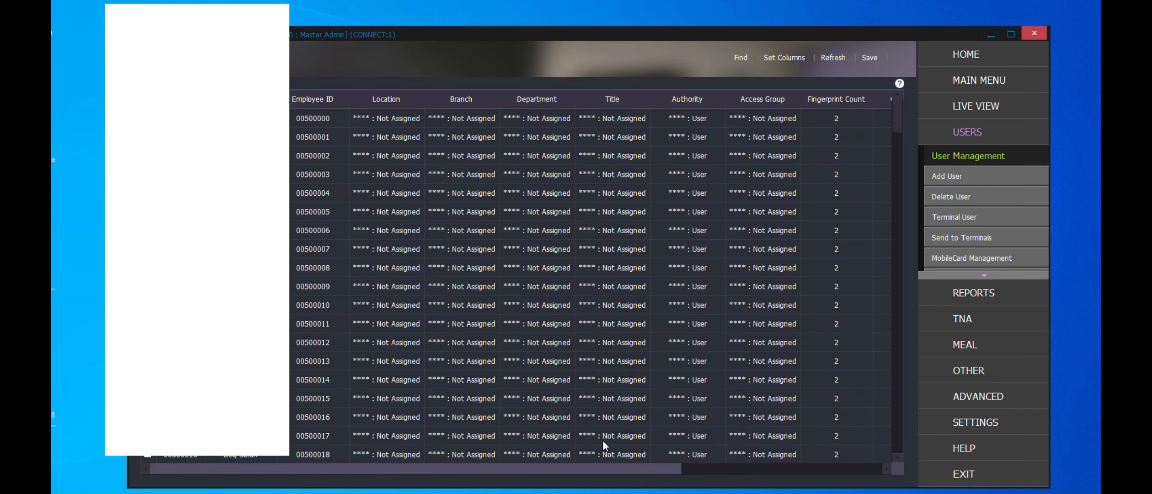
{"action": "left_click", "coordinate": [1034, 33]}
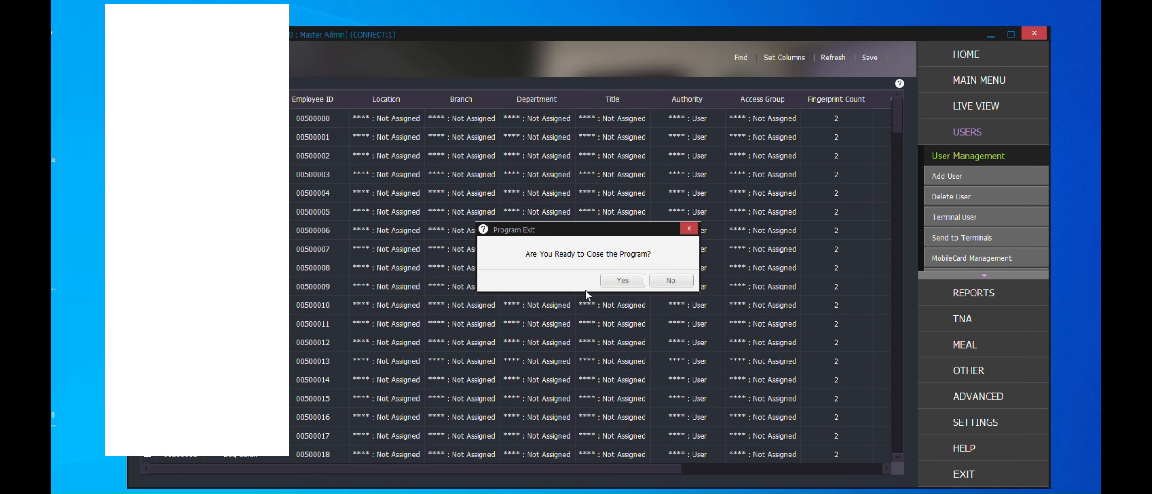
{"action": "left_click", "coordinate": [608, 280]}
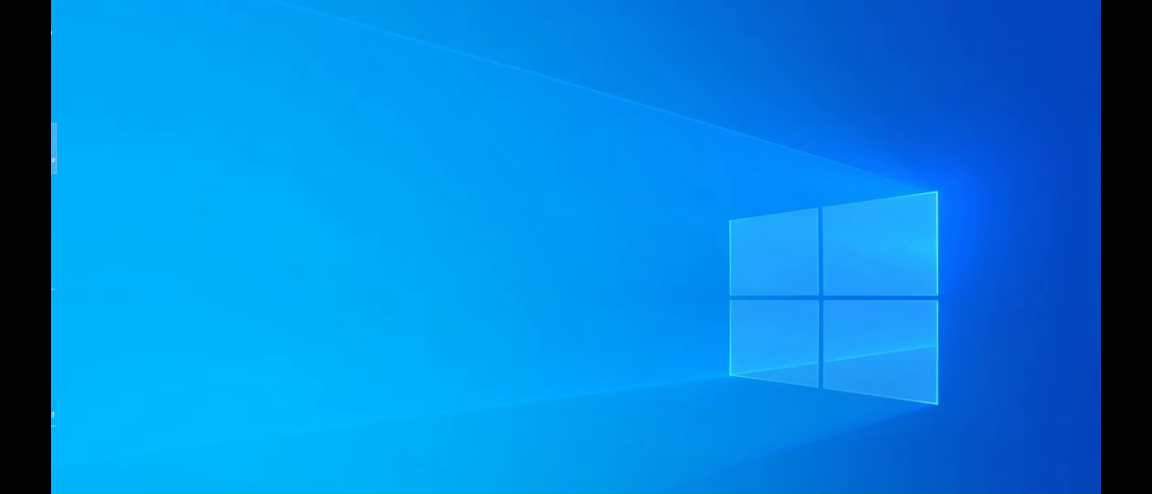
{"action": "key", "text": "alt+Tab"}
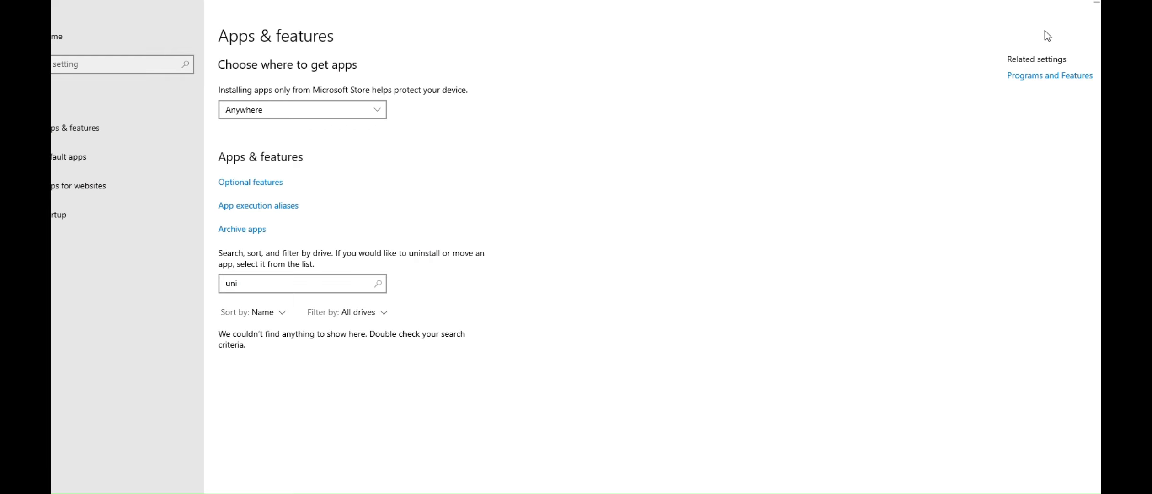
{"action": "left_click", "coordinate": [1150, 2]}
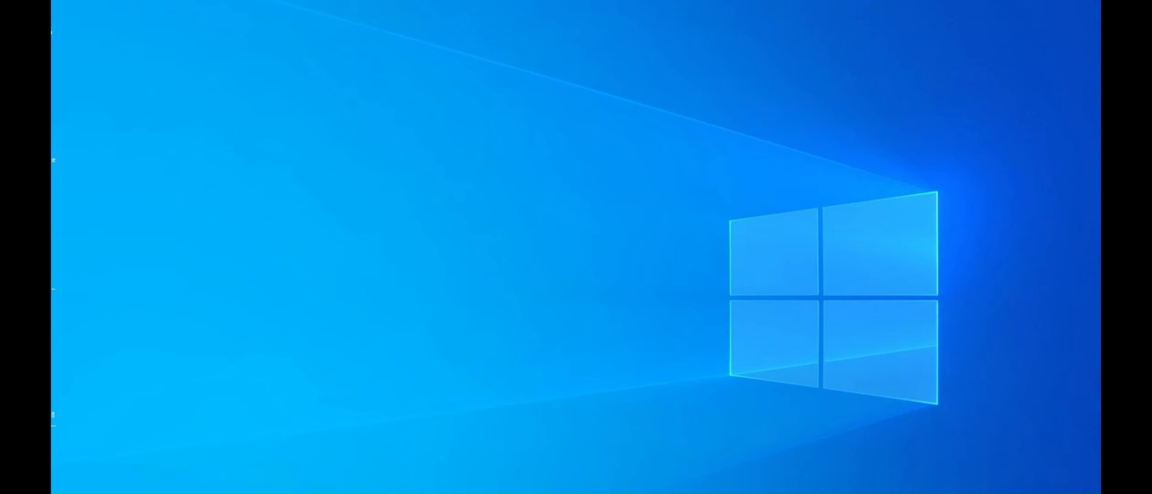
Open Windows Services and stop the UNIS_ServiceManager service
{"action": "key", "text": "super"}
{"action": "left_click", "coordinate": [264, 406]}
{"action": "left_click", "coordinate": [323, 150]}
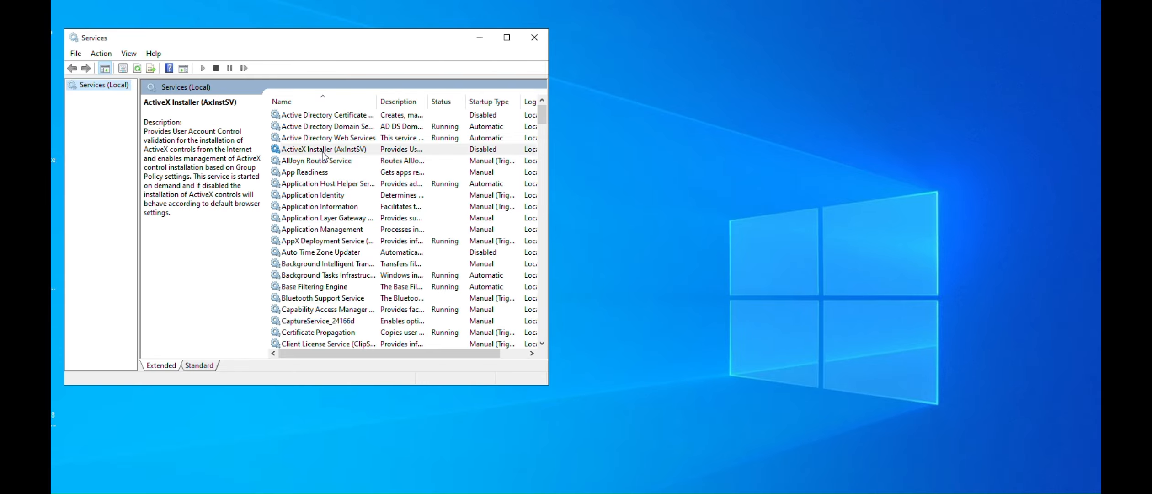
{"action": "key", "text": "u"}
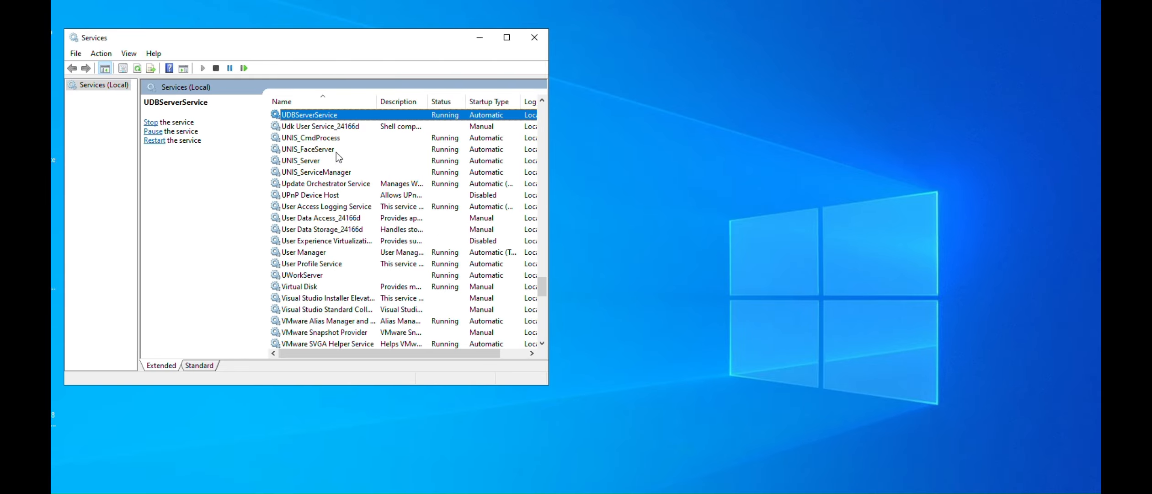
{"action": "left_click", "coordinate": [317, 175]}
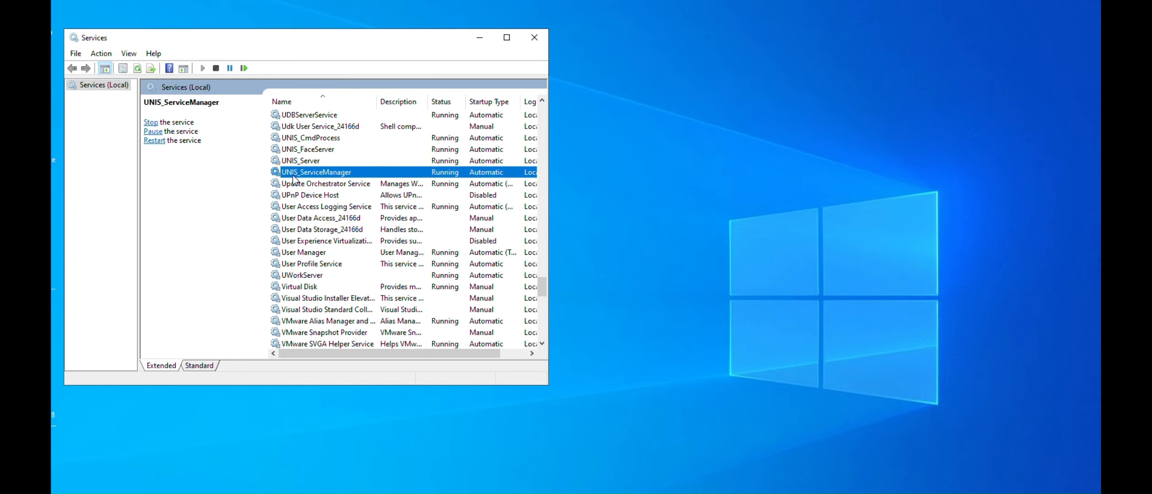
{"action": "right_click", "coordinate": [321, 177]}
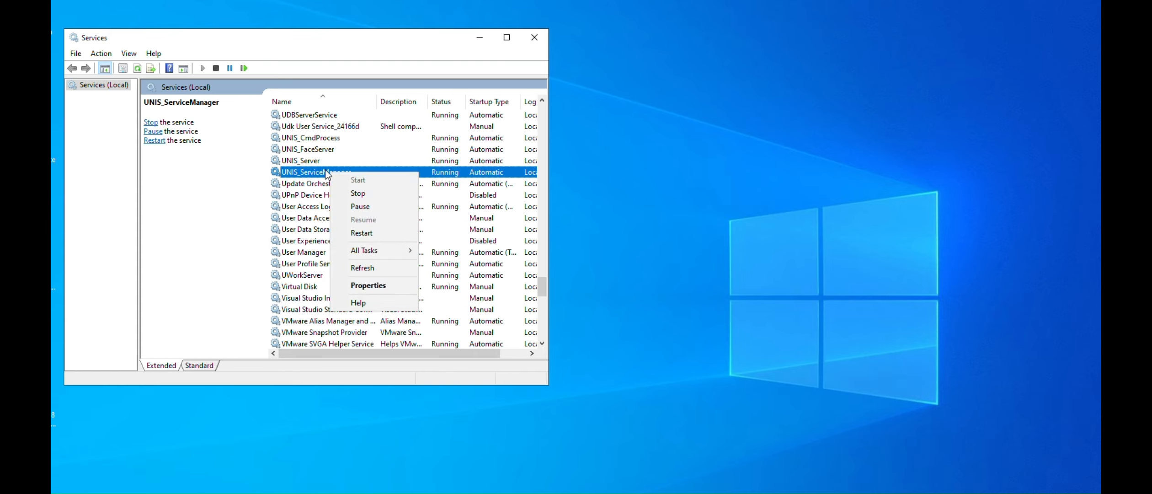
{"action": "left_click", "coordinate": [340, 193]}
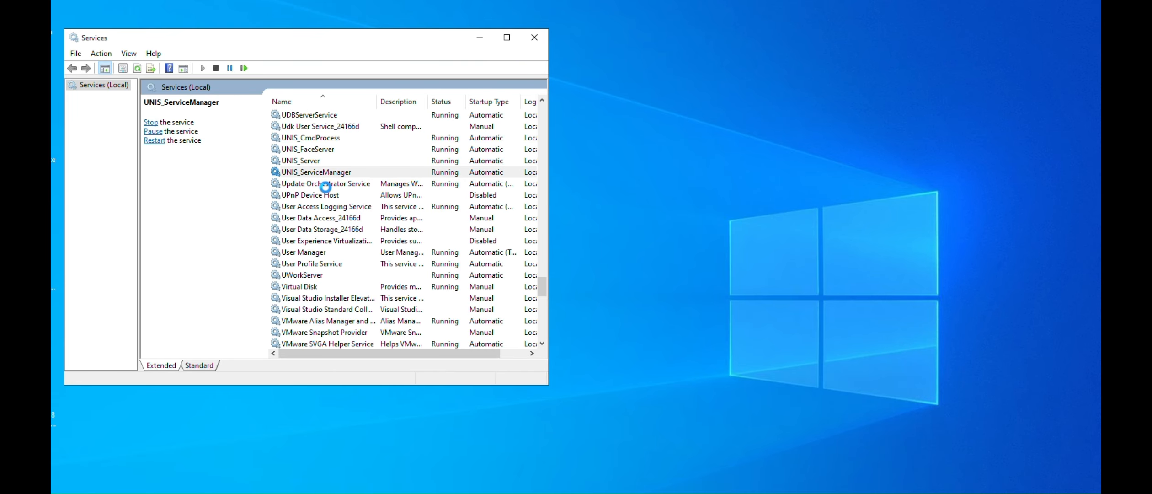
Stop the UDBServerService service
{"action": "left_click", "coordinate": [313, 116]}
{"action": "right_click", "coordinate": [315, 115]}
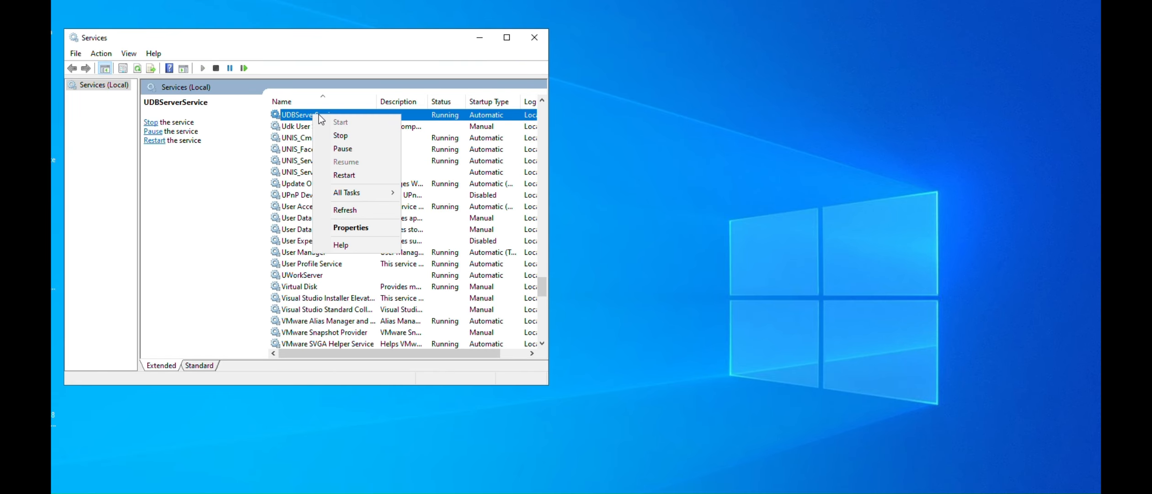
{"action": "left_click", "coordinate": [341, 135]}
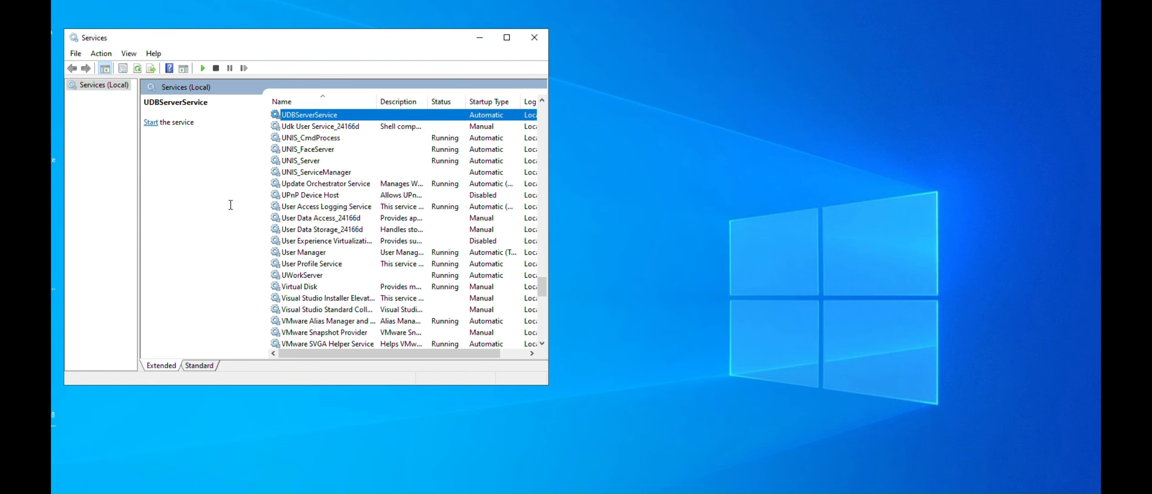
Open ODBC Data Sources (32-bit) and bring up the configuration of the UNIS system DSN
{"action": "left_click_drag", "start_coordinate": [278, 34], "coordinate": [559, 48]}
{"action": "key", "text": "super"}
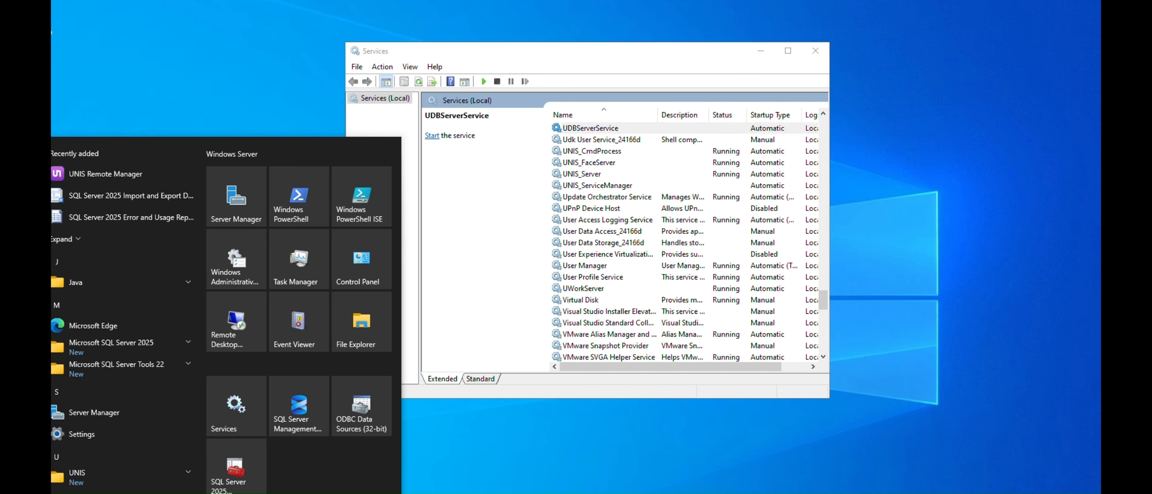
{"action": "left_click", "coordinate": [362, 419]}
{"action": "left_click", "coordinate": [472, 171]}
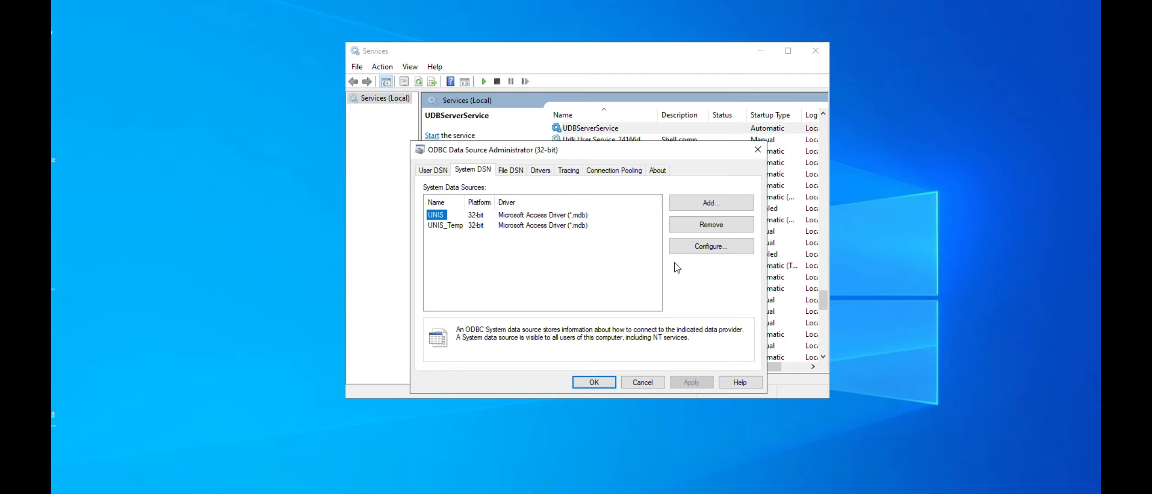
{"action": "left_click", "coordinate": [738, 247]}
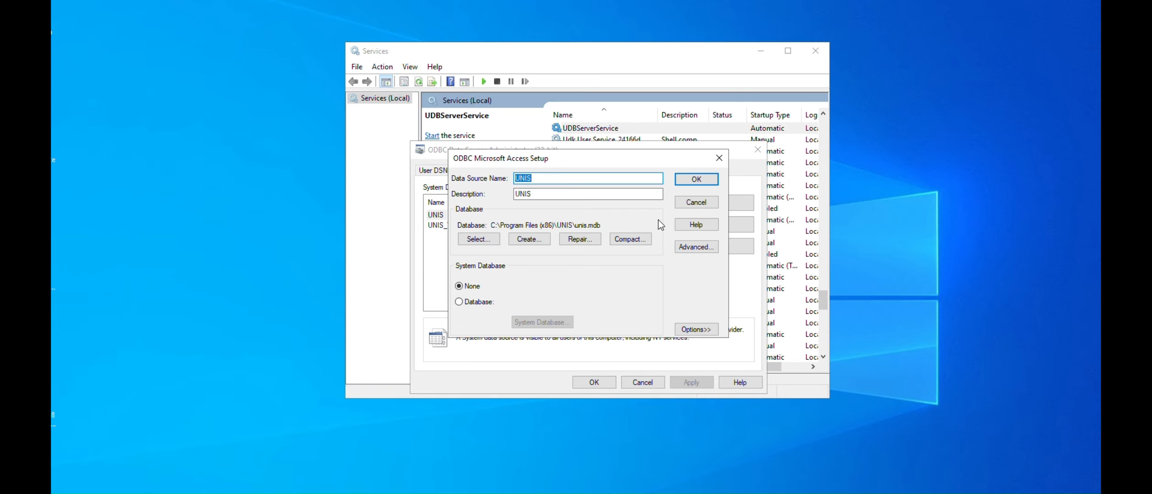
Open the advanced options of the UNIS data source and clear the stored login name and password
{"action": "left_click", "coordinate": [697, 246]}
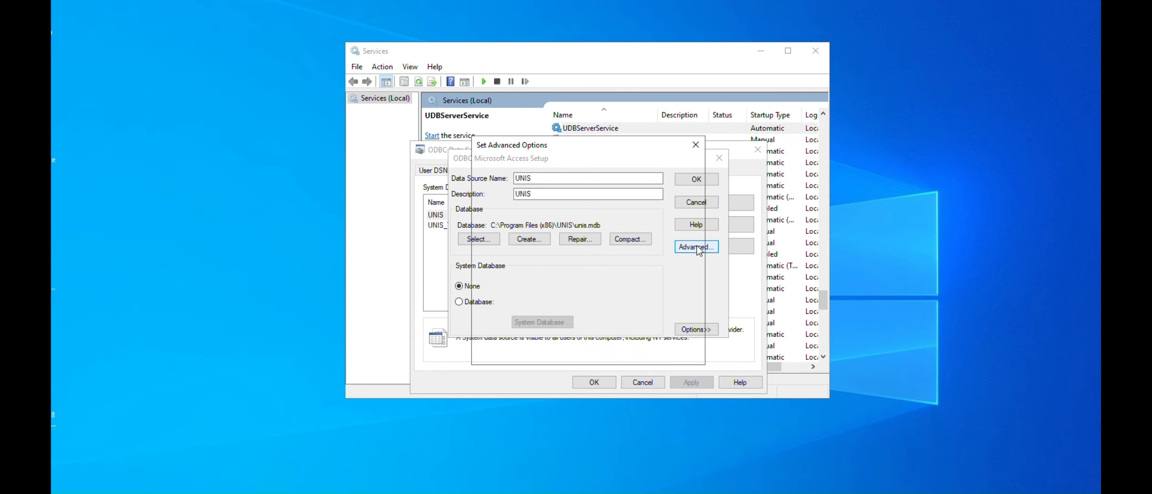
{"action": "left_click", "coordinate": [557, 193]}
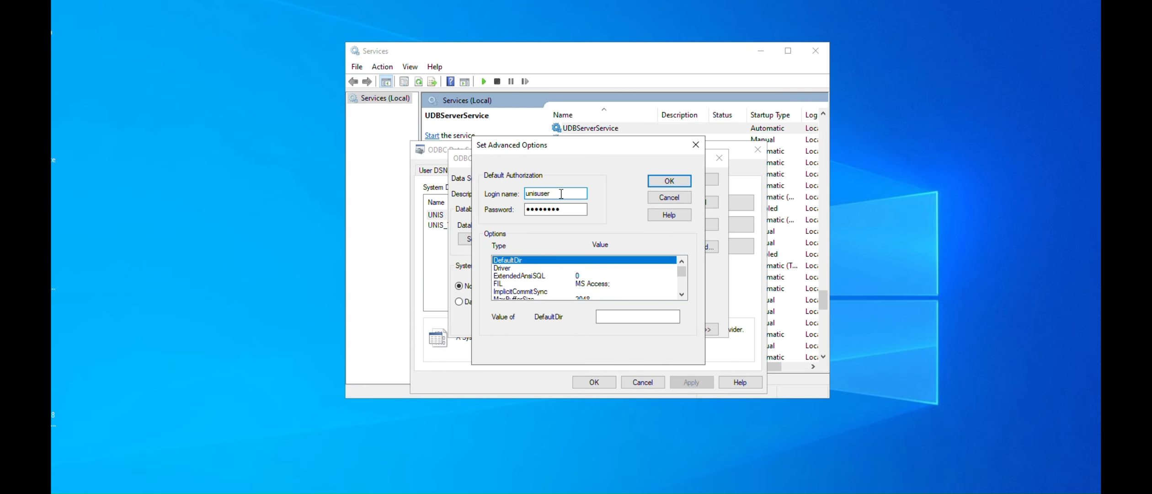
{"action": "left_click_drag", "start_coordinate": [565, 193], "coordinate": [509, 192]}
{"action": "key", "text": "BackSpace"}
{"action": "left_click_drag", "start_coordinate": [564, 208], "coordinate": [463, 211]}
{"action": "key", "text": "BackSpace"}
Set the default authorization login name to unisuser
{"action": "left_click", "coordinate": [554, 193]}
{"action": "type", "text": "us"}
{"action": "key", "text": "BackSpace"}
{"action": "key", "text": "BackSpace"}
{"action": "key", "text": "BackSpace"}
{"action": "type", "text": "unisuser"}
Enter the database password for the default authorization and accept the advanced options
{"action": "left_click", "coordinate": [561, 209]}
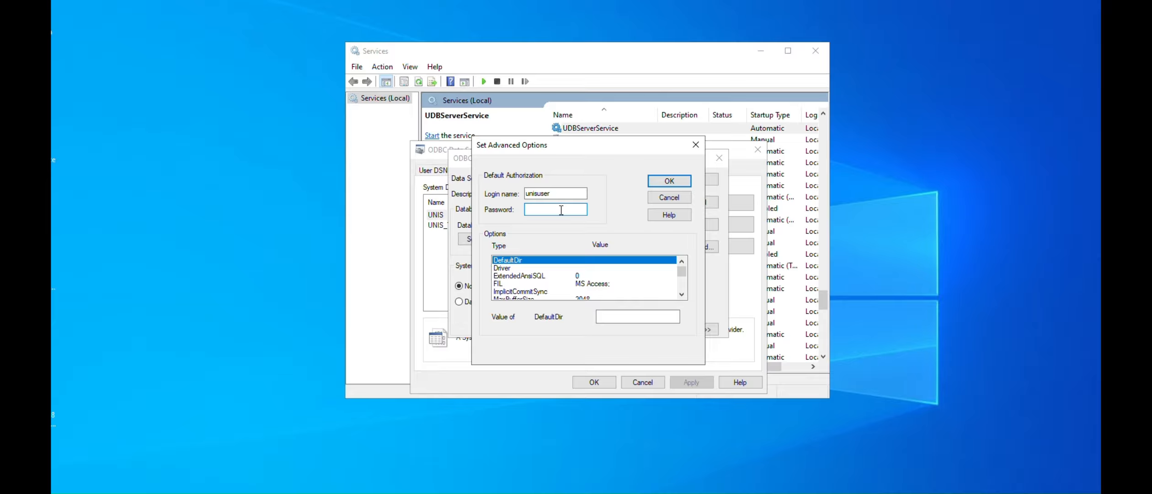
{"action": "type", "text": "••••••••"}
{"action": "left_click", "coordinate": [668, 182]}
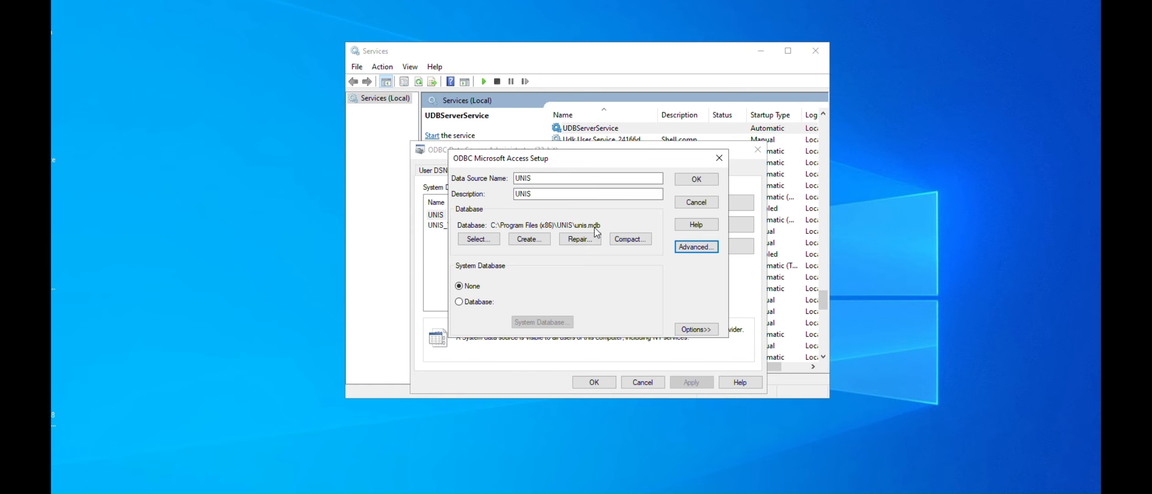
{"action": "left_click", "coordinate": [489, 238]}
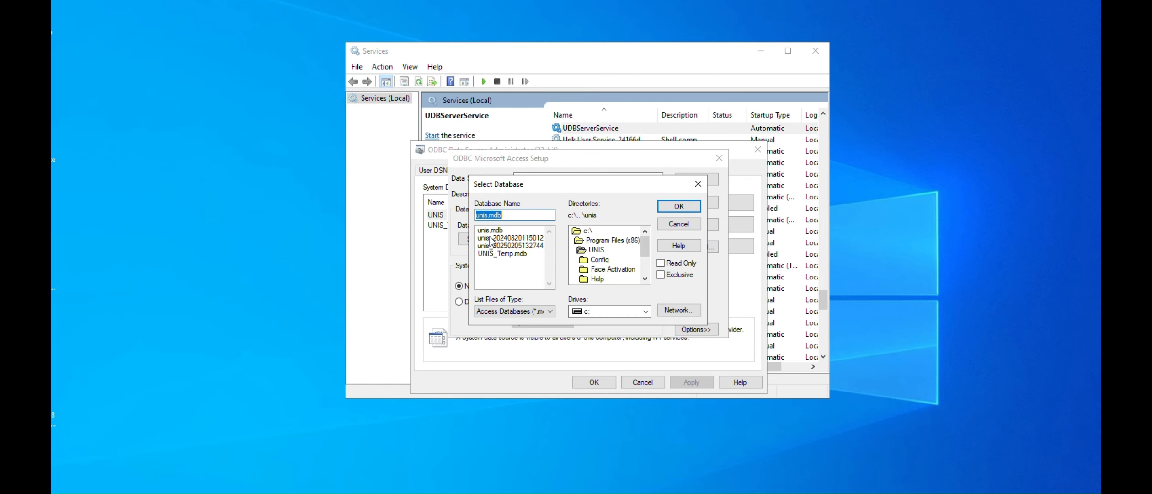
{"action": "left_click", "coordinate": [493, 234]}
{"action": "left_click", "coordinate": [676, 226]}
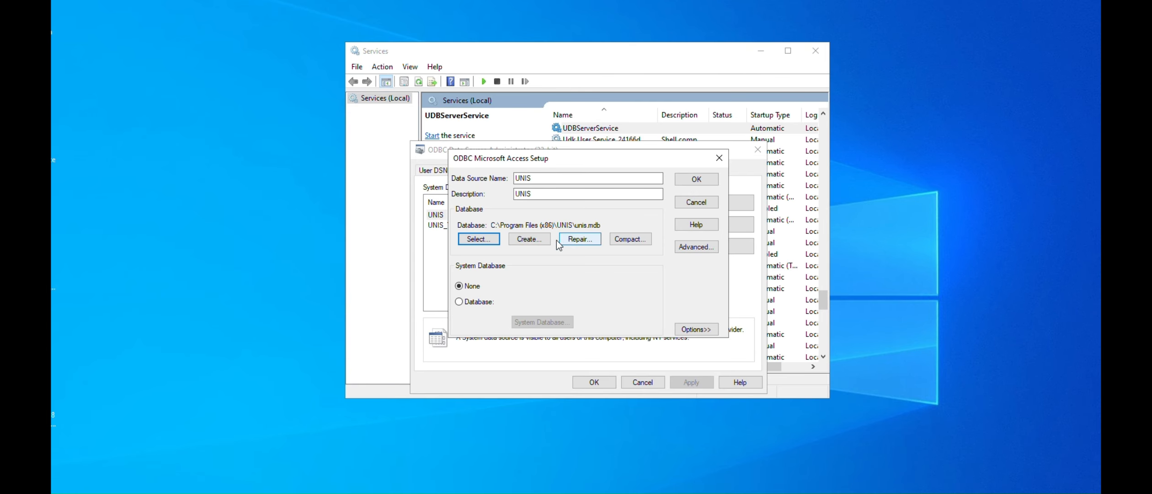
Repair the unis.mdb database from the ODBC Microsoft Access setup
{"action": "left_click", "coordinate": [580, 239]}
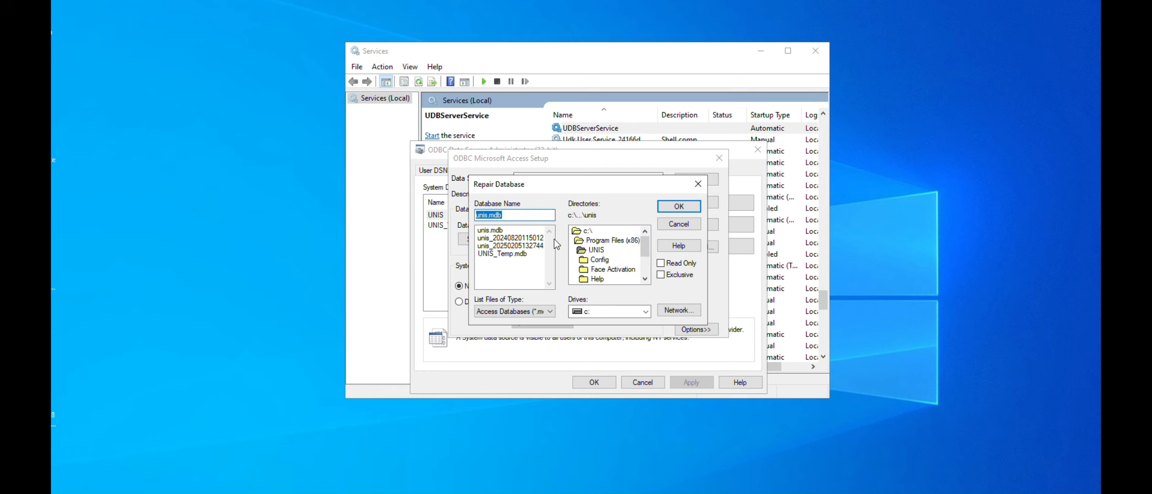
{"action": "left_click", "coordinate": [505, 230]}
{"action": "left_click", "coordinate": [678, 207]}
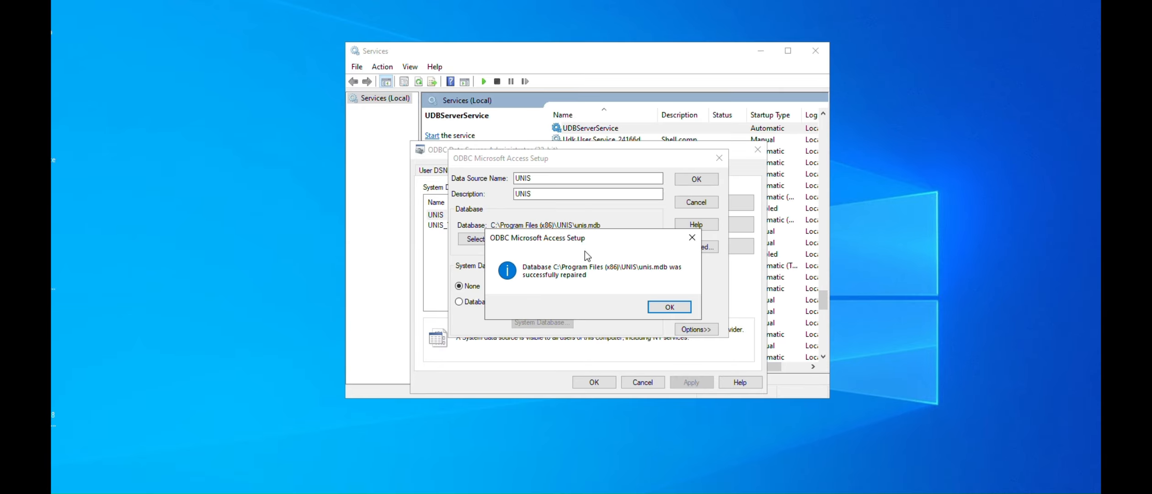
Dismiss the repair message and check the size of unis.mdb in the UNIS program folder
{"action": "left_click", "coordinate": [654, 309]}
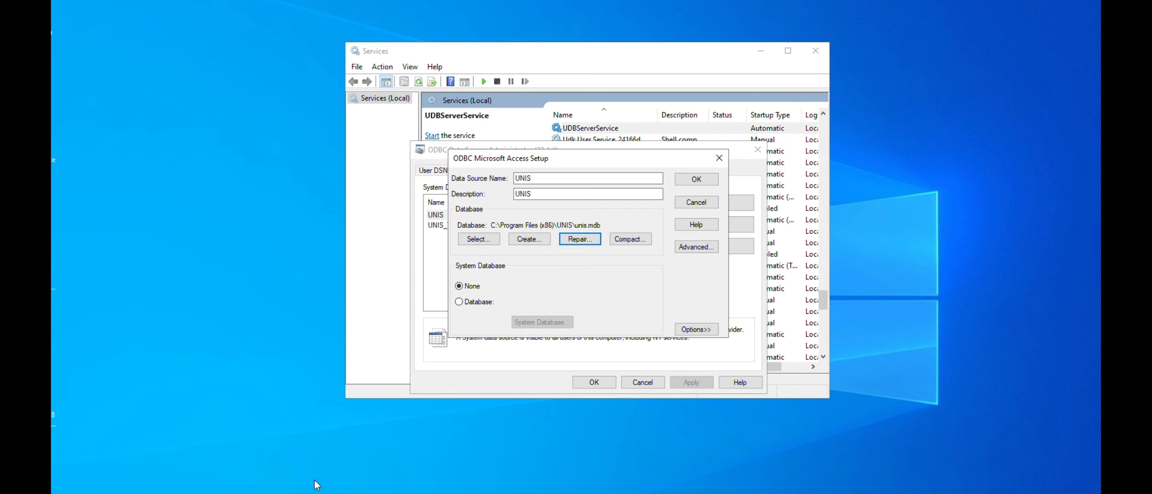
{"action": "key", "text": "alt+Tab"}
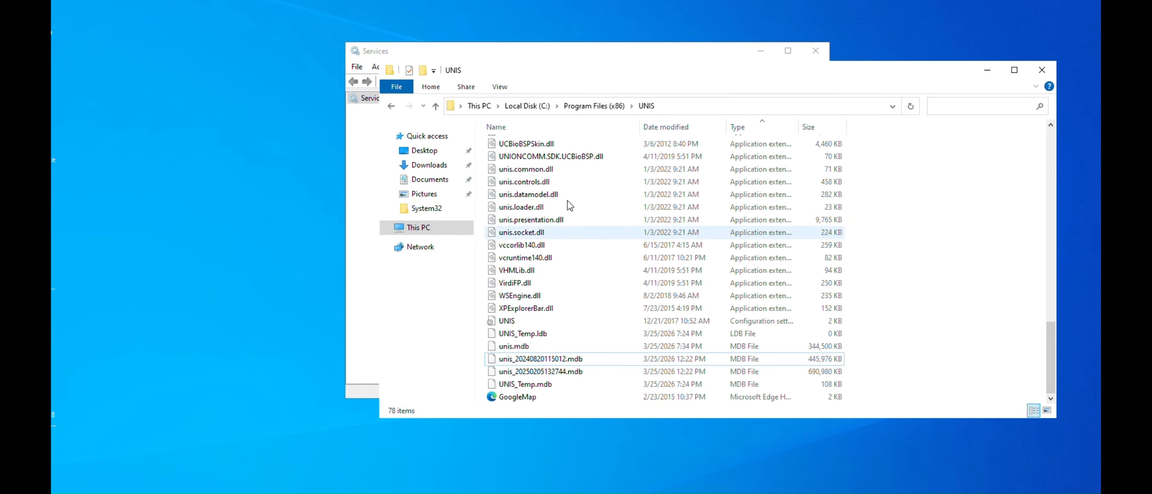
{"action": "left_click", "coordinate": [559, 346]}
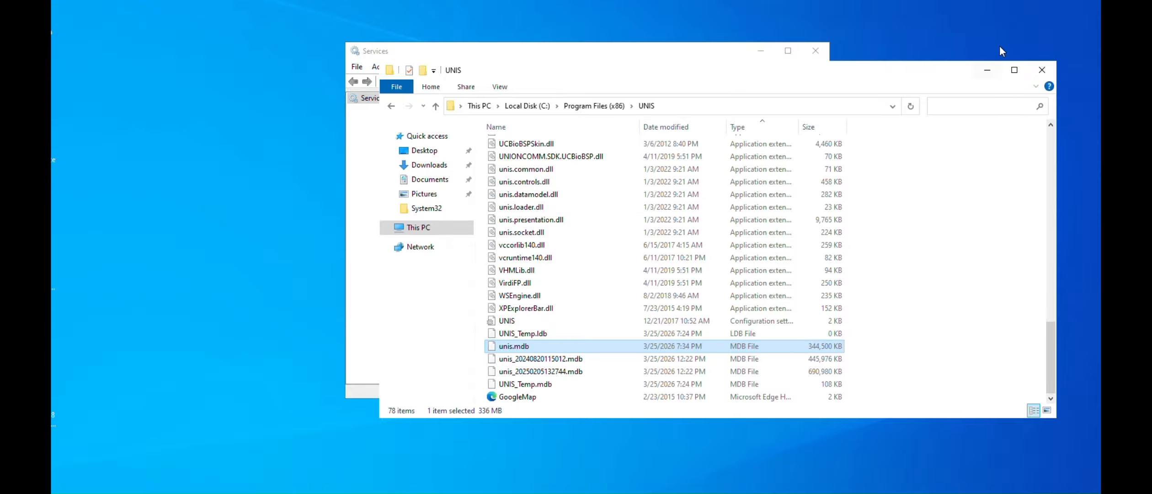
{"action": "left_click", "coordinate": [988, 70]}
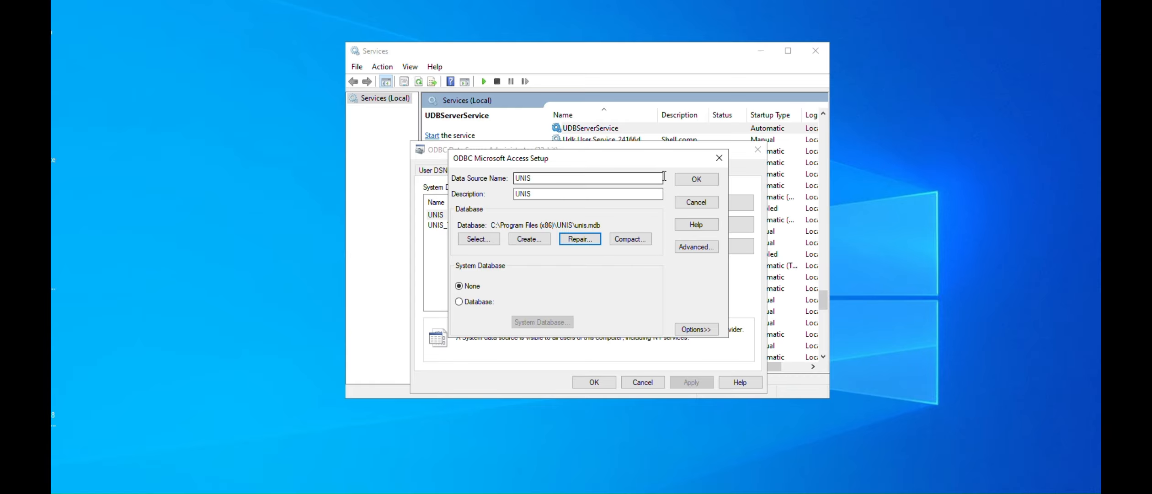
Close the UNIS data source setup and the ODBC Data Source Administrator, and minimise the Services window
{"action": "left_click", "coordinate": [718, 159]}
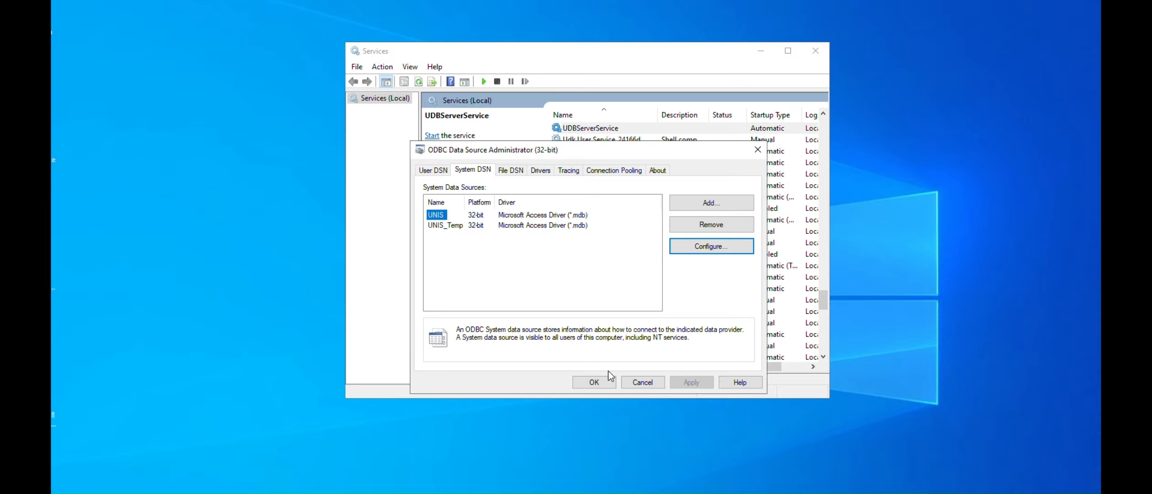
{"action": "left_click", "coordinate": [593, 381]}
{"action": "left_click", "coordinate": [755, 51]}
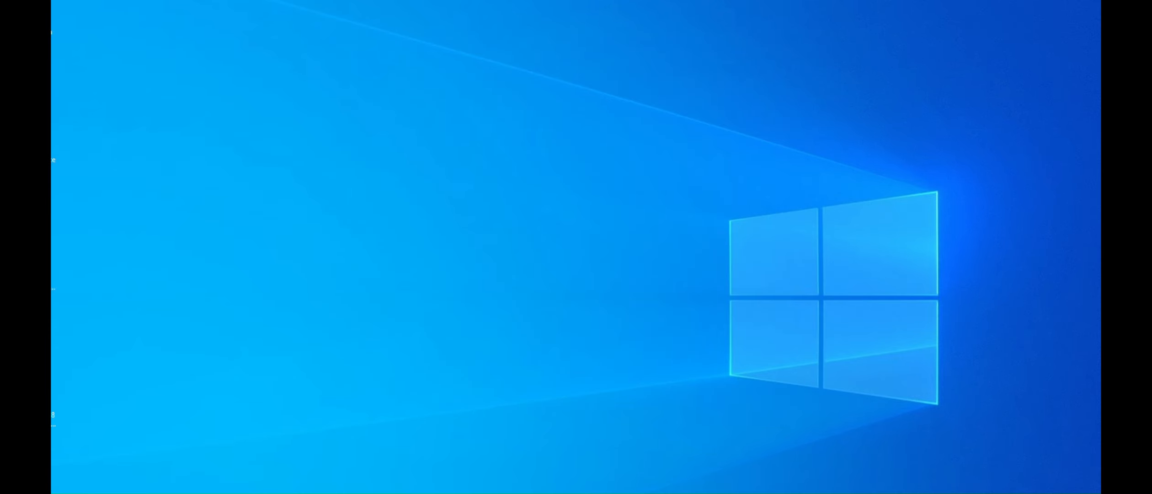
Start the UDBServerService and UNIS_ServiceManager services
{"action": "left_click", "coordinate": [441, 493]}
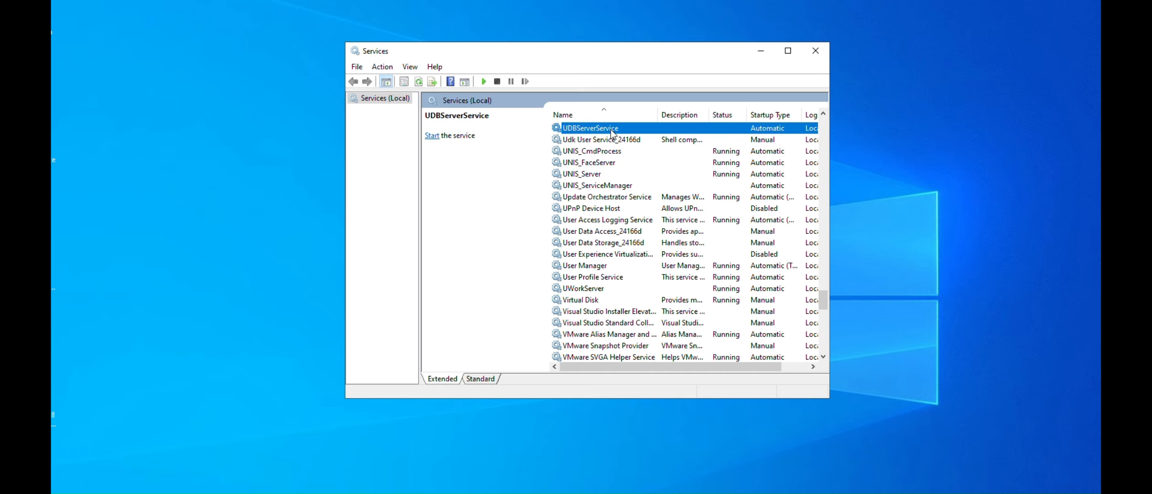
{"action": "right_click", "coordinate": [611, 133]}
{"action": "left_click", "coordinate": [625, 138]}
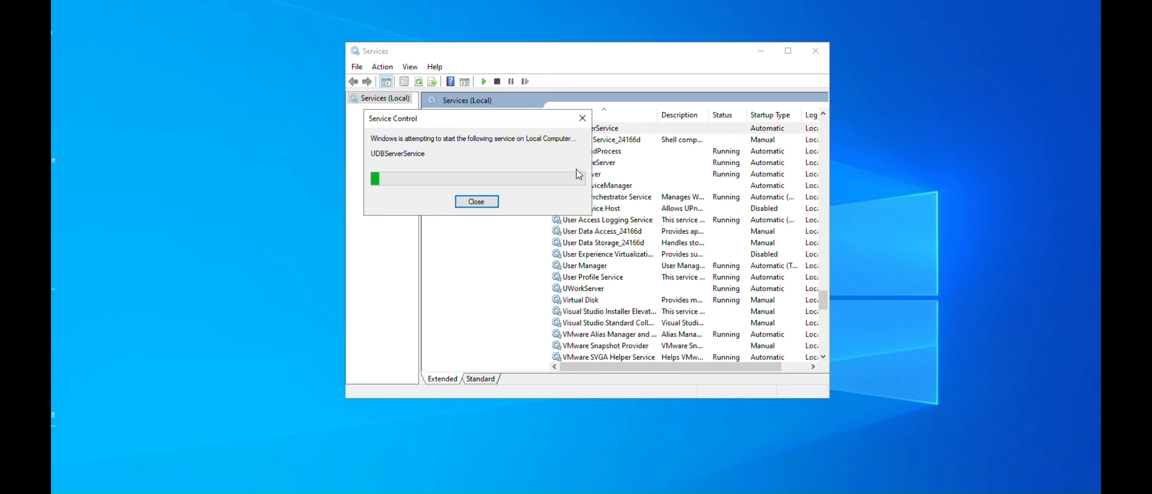
{"action": "left_click", "coordinate": [587, 185]}
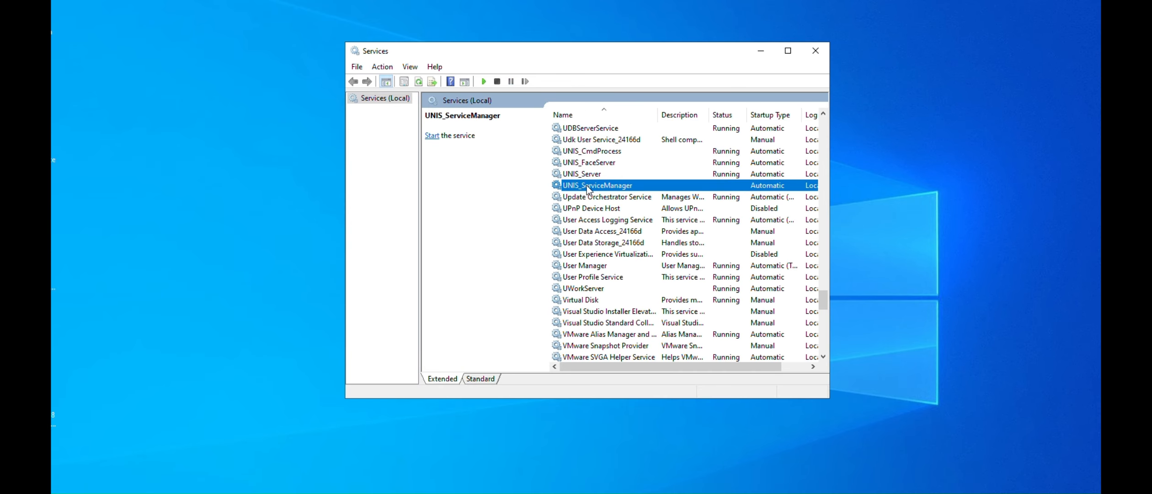
{"action": "right_click", "coordinate": [587, 186]}
{"action": "left_click", "coordinate": [606, 194]}
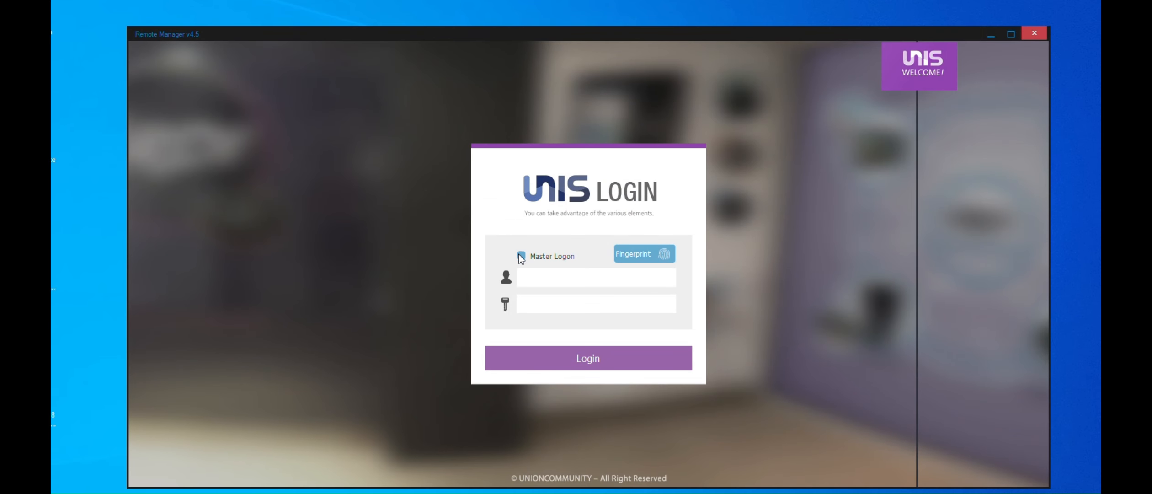
Log in to UNIS Remote Manager with Master Logon enabled and the master password entered
{"action": "left_click", "coordinate": [521, 256]}
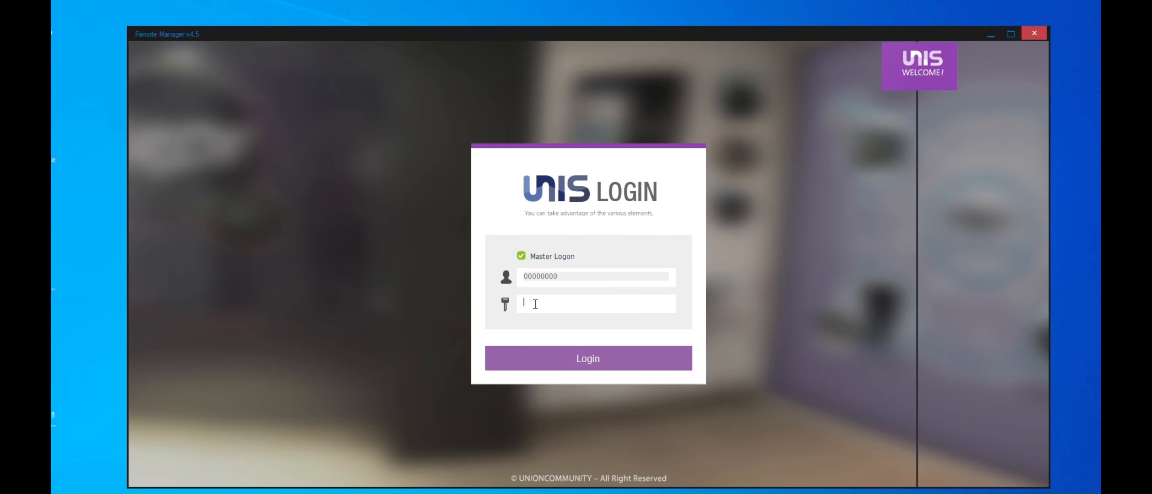
{"action": "type", "text": "*****"}
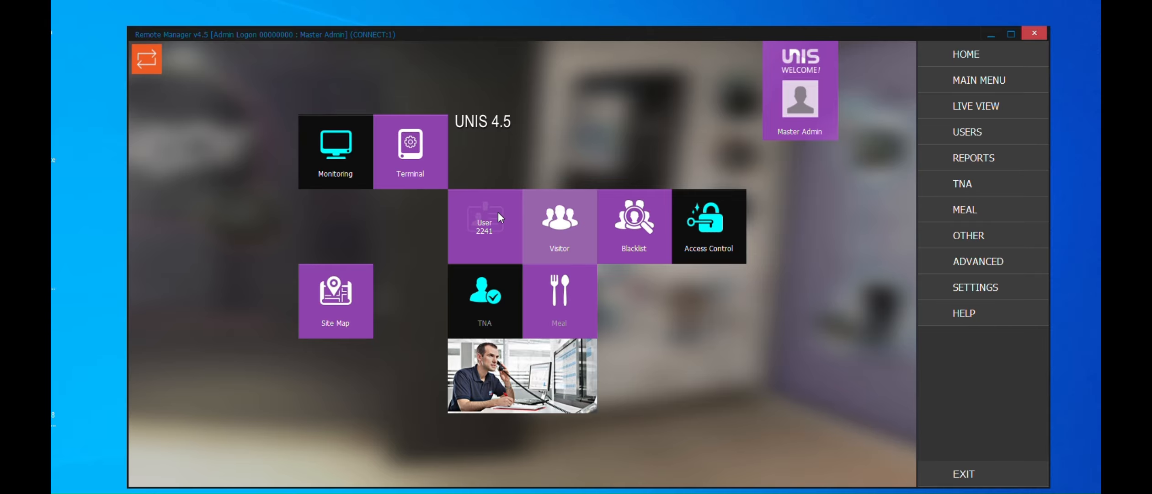
Open the Add User registration form under User Management and move its window clear of the main menu
{"action": "left_click", "coordinate": [974, 129]}
{"action": "left_click", "coordinate": [972, 153]}
{"action": "left_click", "coordinate": [968, 174]}
{"action": "left_click_drag", "start_coordinate": [582, 40], "coordinate": [394, 19]}
{"action": "left_click", "coordinate": [277, 102]}
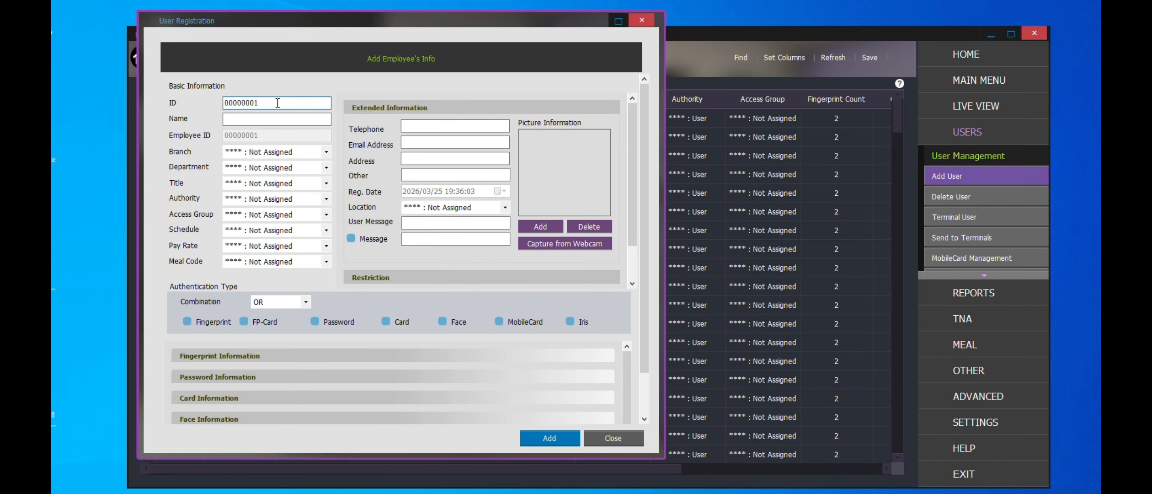
Register a user named TEST with Fingerprint, Card and Face authentication
{"action": "left_click", "coordinate": [263, 117]}
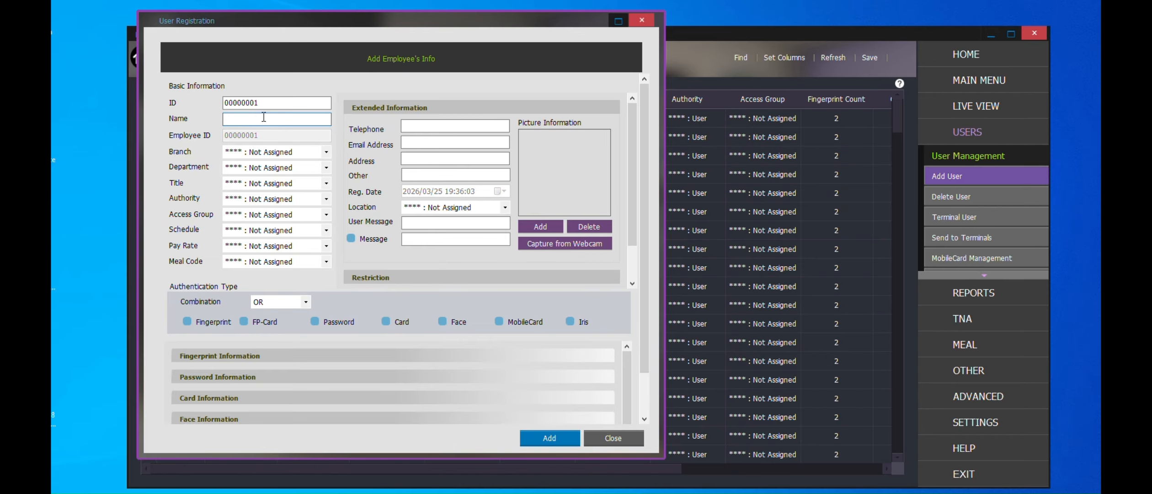
{"action": "type", "text": "TEST"}
{"action": "left_click", "coordinate": [186, 321]}
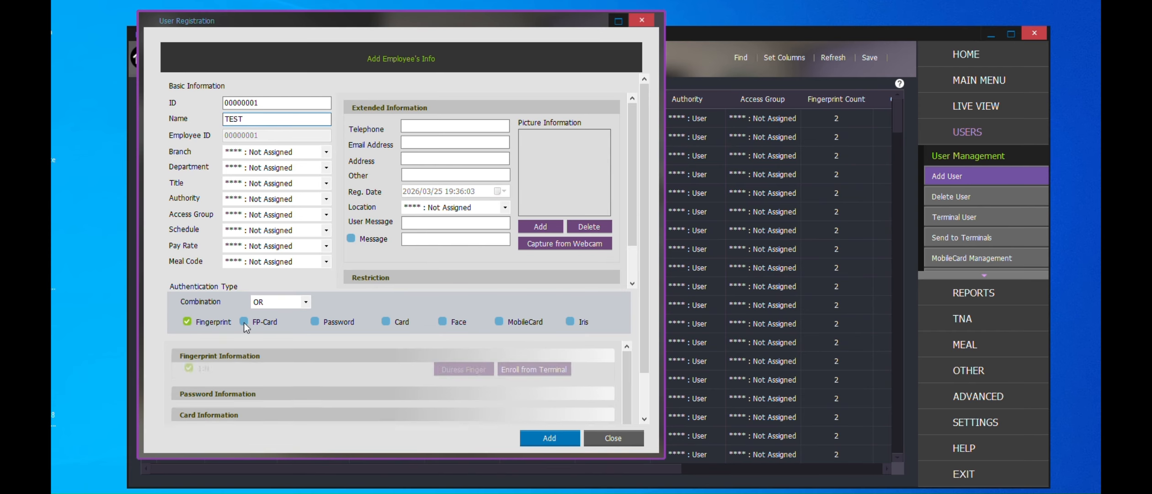
{"action": "left_click", "coordinate": [385, 320]}
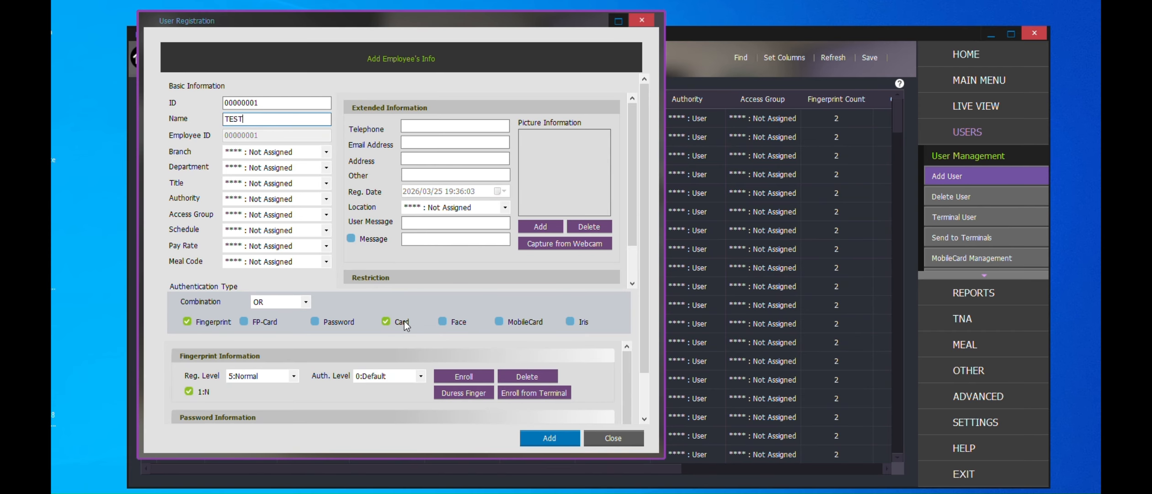
{"action": "left_click", "coordinate": [450, 321]}
{"action": "left_click", "coordinate": [539, 437]}
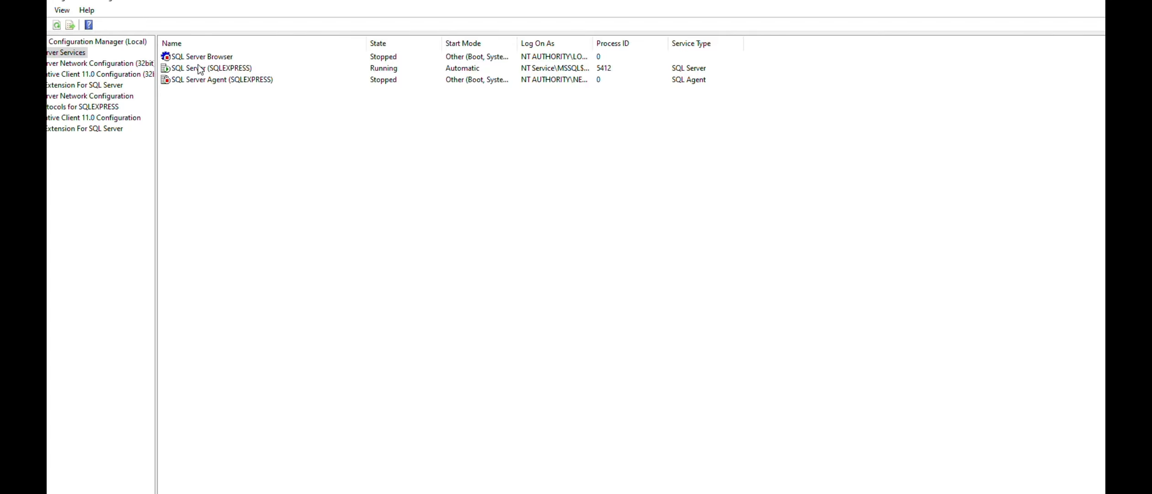
In SQL Server Configuration Manager, open the TCP/IP properties from the SQLEXPRESS protocols
{"action": "left_click", "coordinate": [183, 68]}
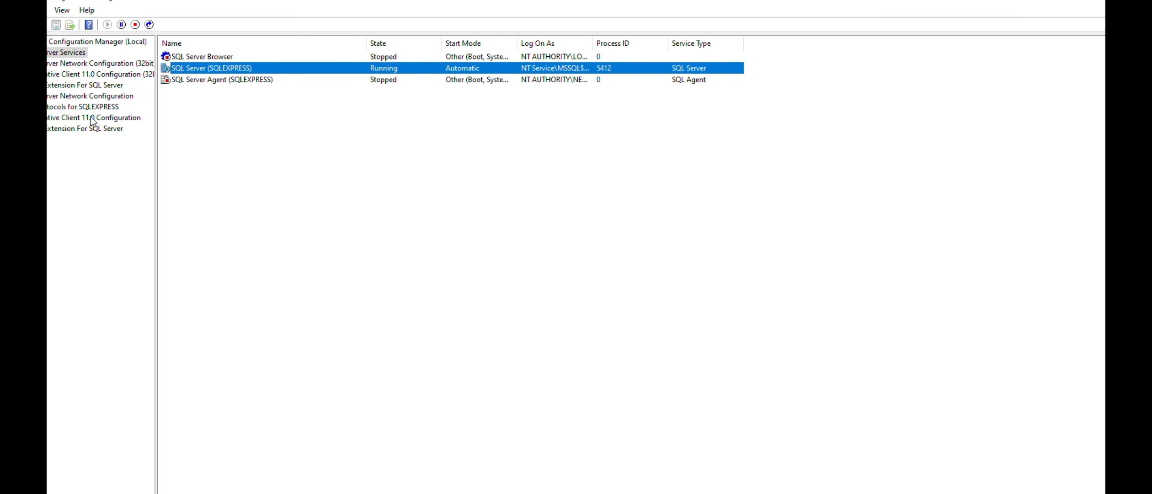
{"action": "left_click", "coordinate": [91, 96]}
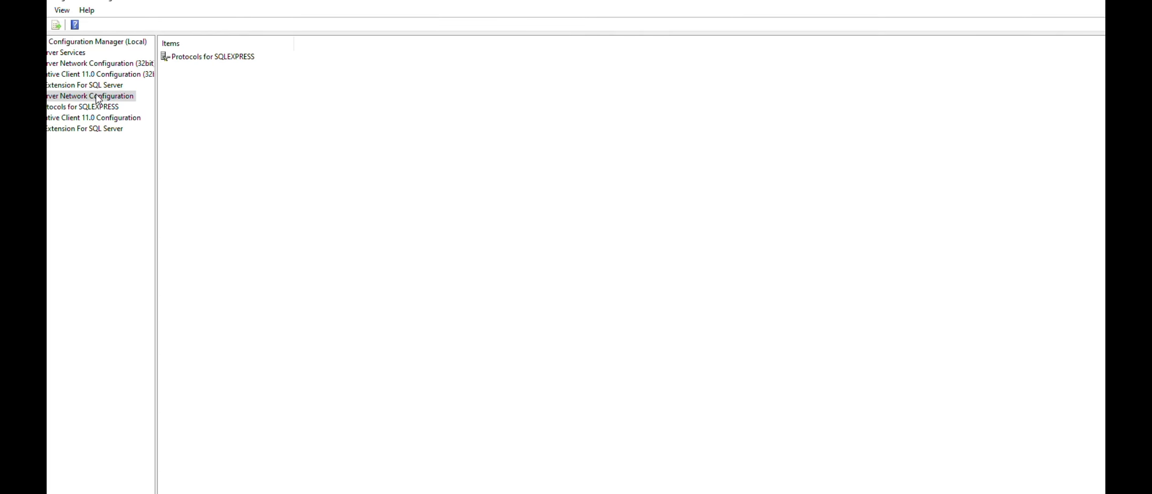
{"action": "double_click", "coordinate": [191, 58]}
{"action": "left_click", "coordinate": [193, 80]}
{"action": "right_click", "coordinate": [193, 85]}
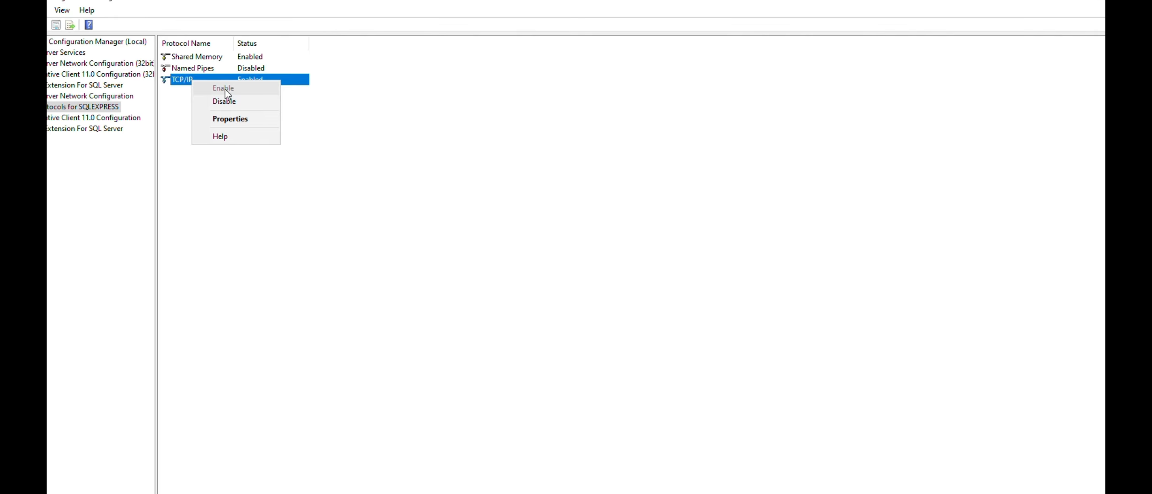
{"action": "left_click", "coordinate": [234, 120]}
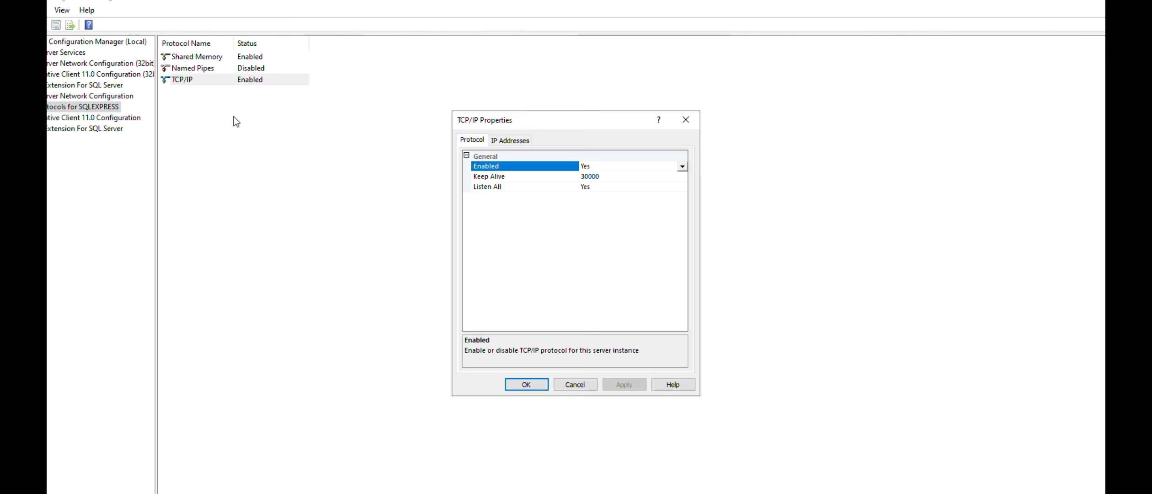
Check the TCP port under IPAll in the IP addresses, cancel the properties and minimise the Configuration Manager
{"action": "left_click", "coordinate": [508, 141]}
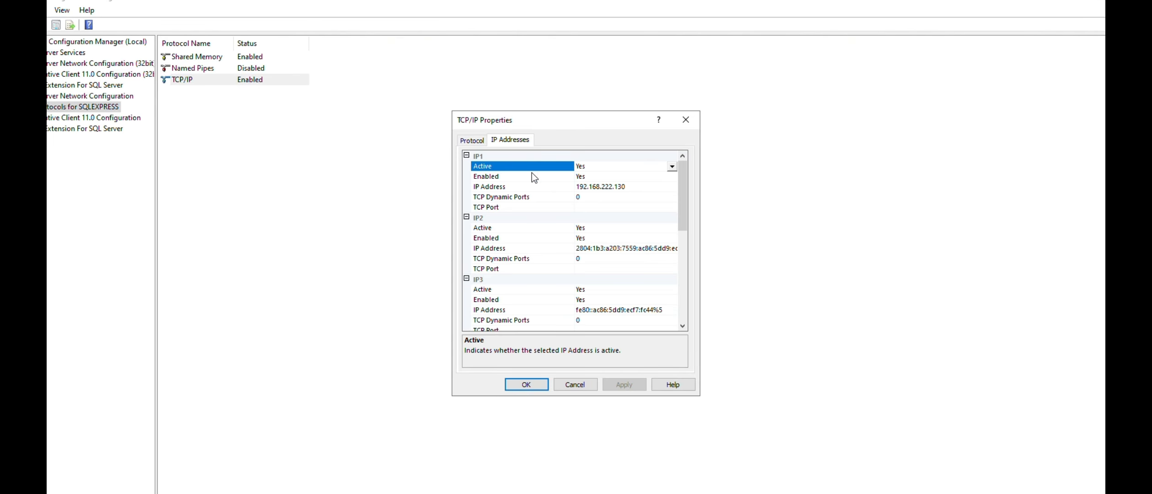
{"action": "scroll", "coordinate": [594, 289], "scroll_direction": "down", "scroll_amount": 7}
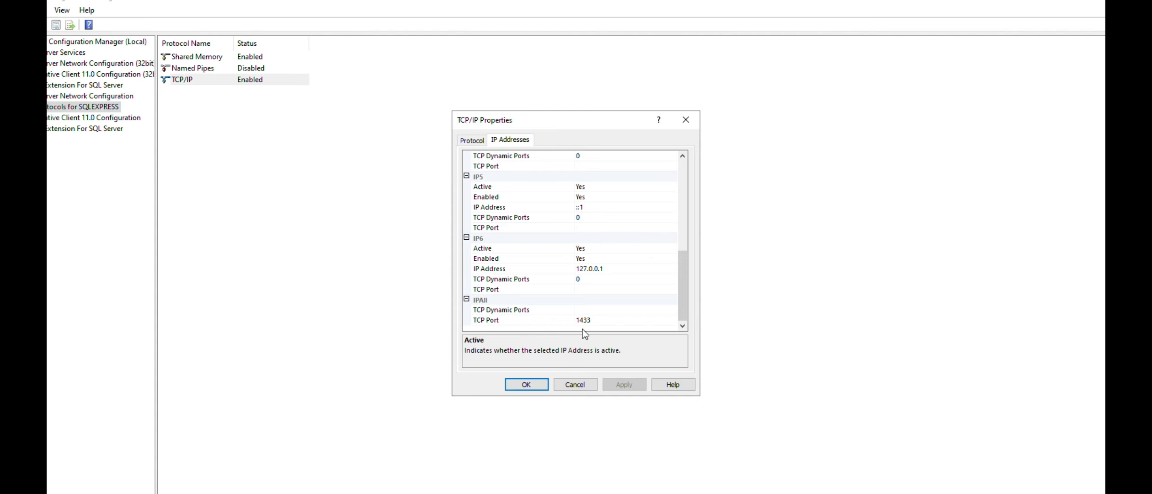
{"action": "left_click", "coordinate": [575, 384]}
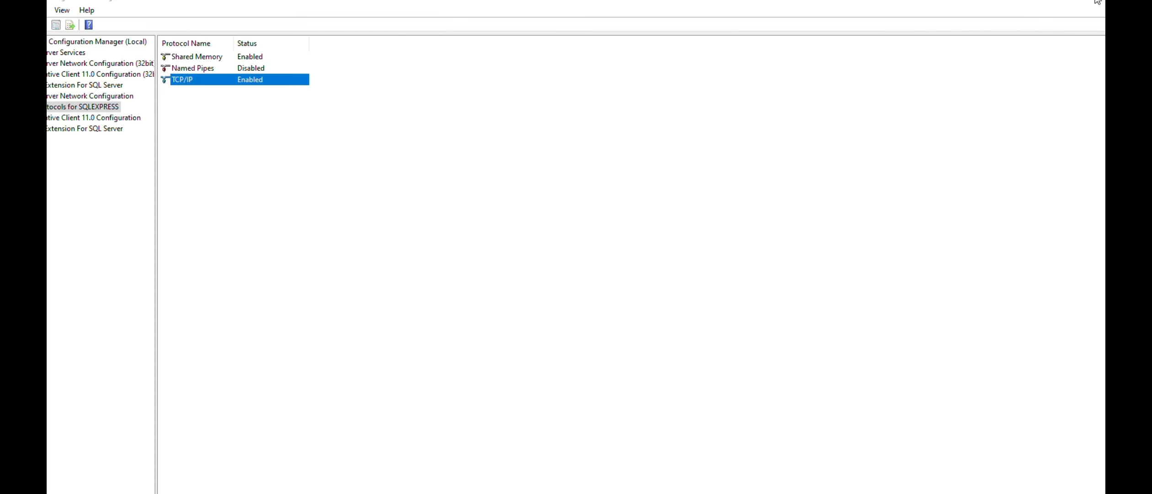
{"action": "left_click", "coordinate": [1033, 6]}
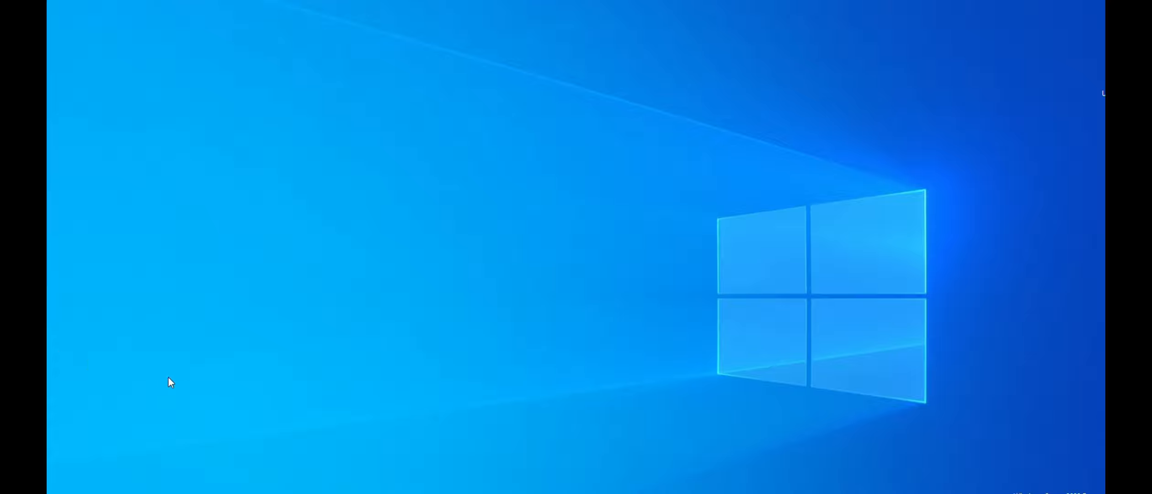
Switch to SQL Server Management Studio and connect to MADAREPSITE\SQLEXPRESS with Windows Authentication
{"action": "mouse_move", "coordinate": [368, 493]}
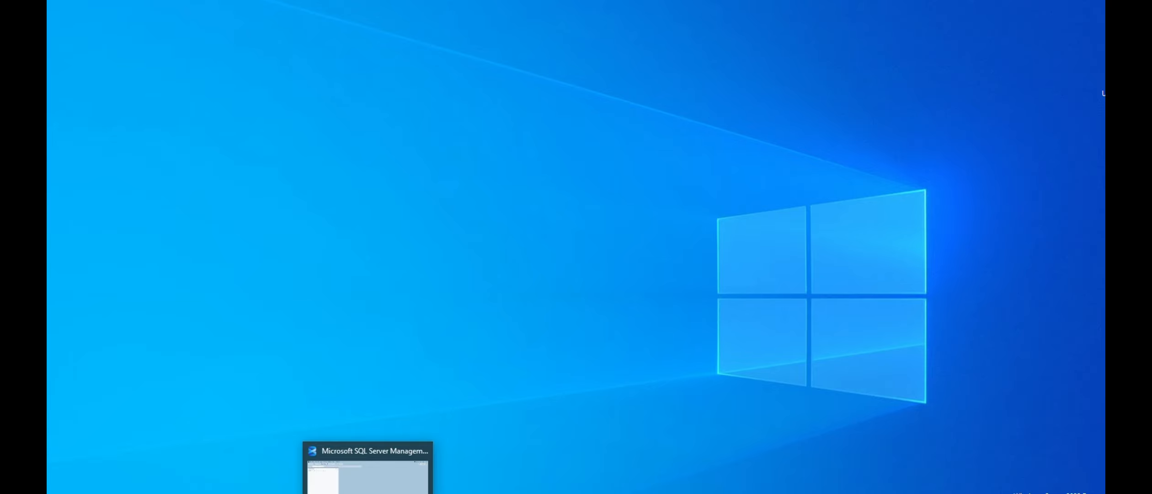
{"action": "left_click", "coordinate": [367, 471]}
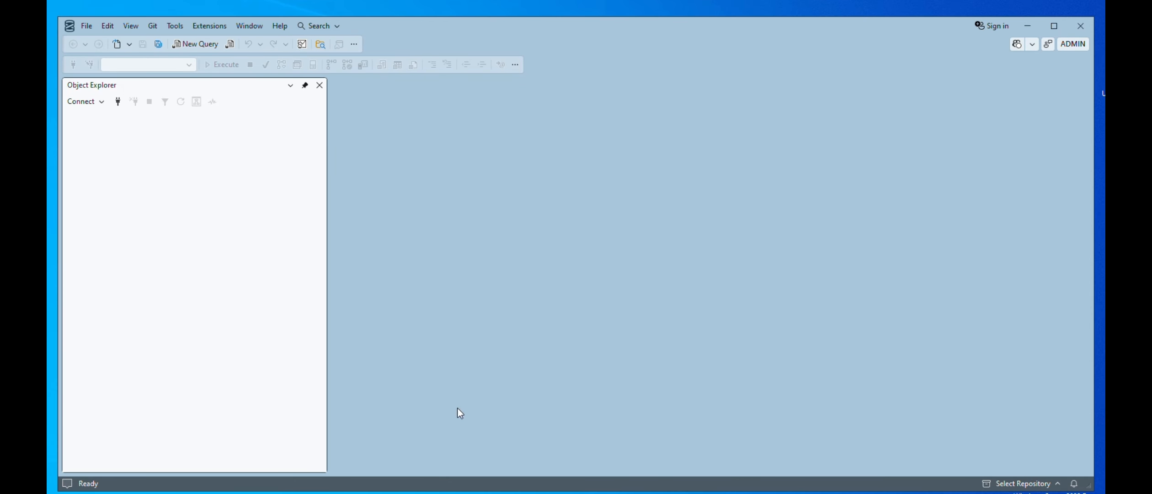
{"action": "left_click", "coordinate": [99, 102]}
{"action": "left_click", "coordinate": [93, 118]}
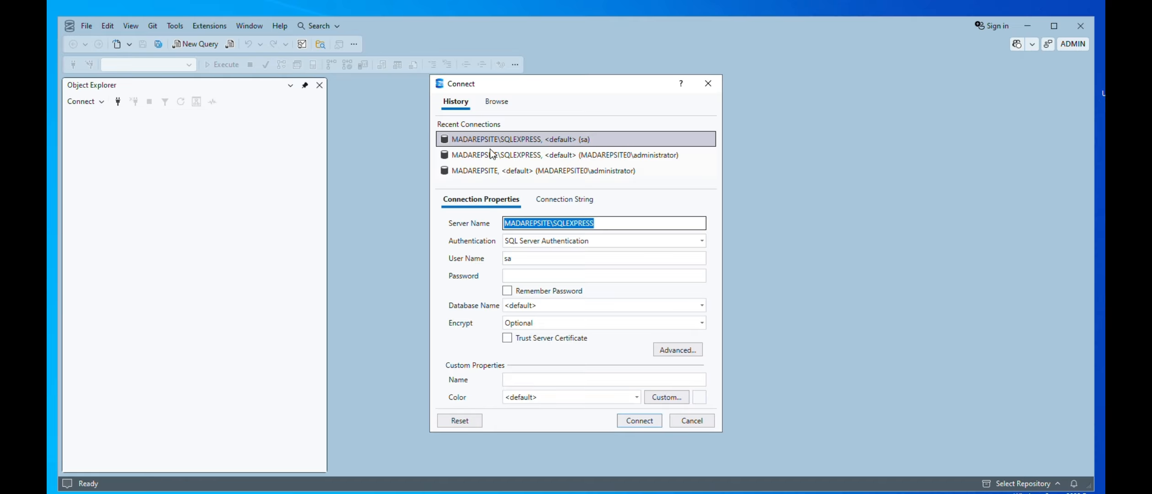
{"action": "left_click", "coordinate": [512, 156]}
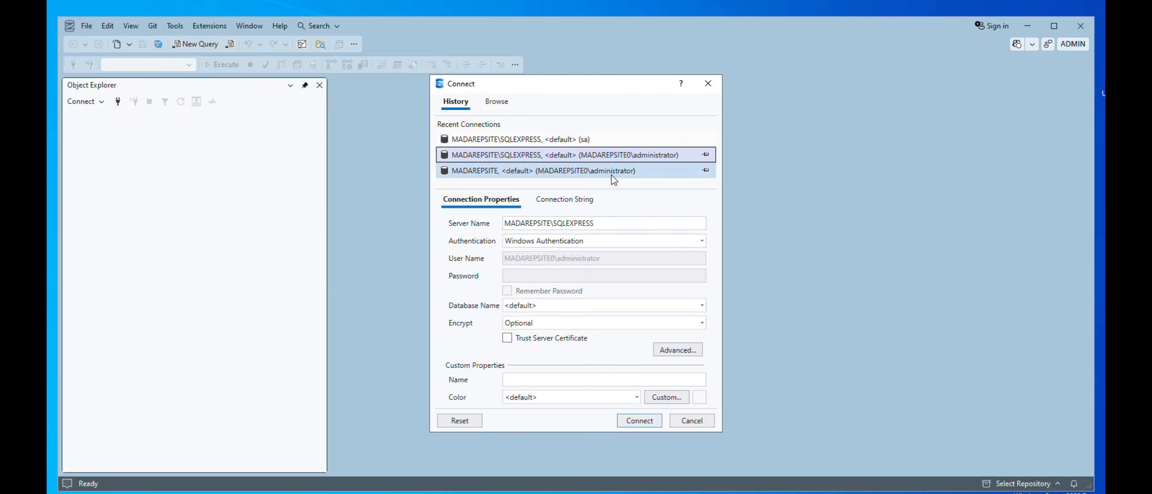
{"action": "left_click", "coordinate": [639, 420]}
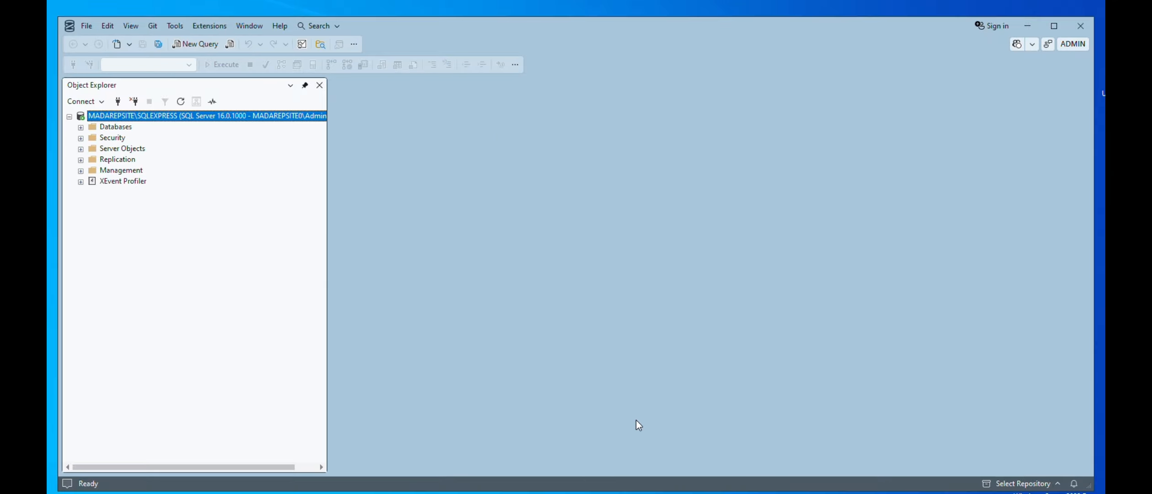
Open the Security page of the SQLEXPRESS server properties to check the server authentication mode
{"action": "right_click", "coordinate": [108, 115]}
{"action": "left_click", "coordinate": [145, 348]}
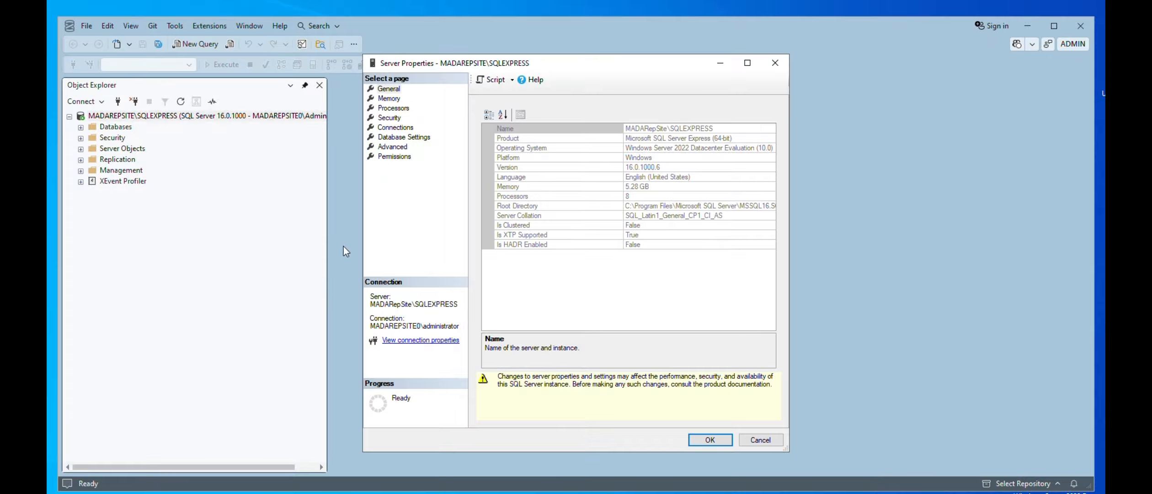
{"action": "left_click", "coordinate": [395, 117]}
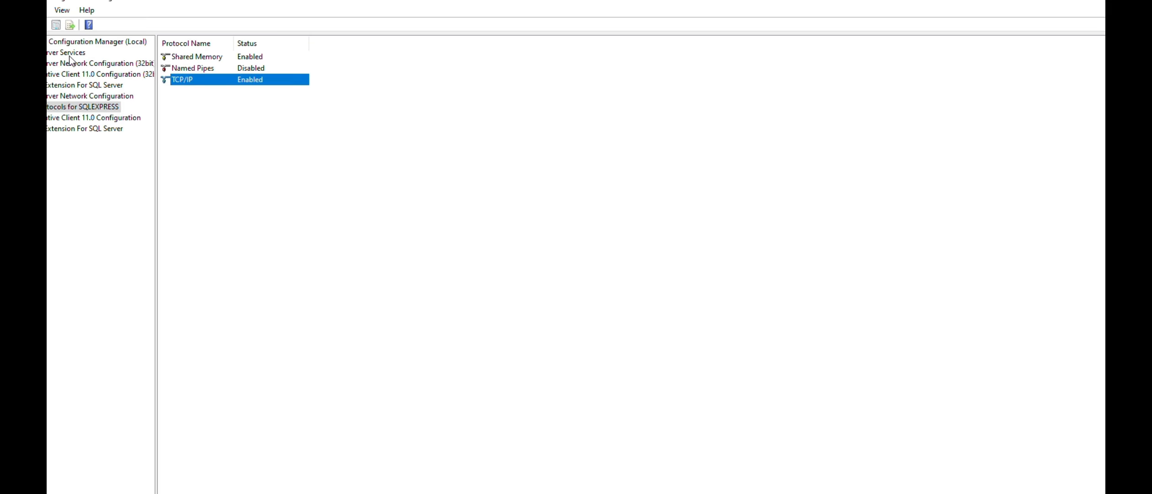
View the available actions for SQL Server (SQLEXPRESS) in Configuration Manager, and close the server properties in Management Studio
{"action": "left_click", "coordinate": [67, 53]}
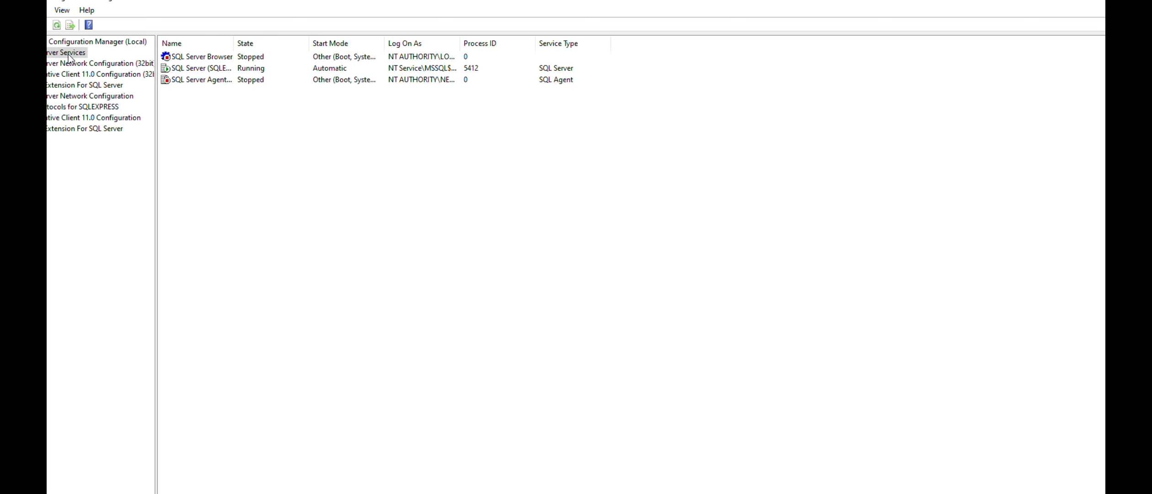
{"action": "left_click", "coordinate": [203, 69]}
{"action": "right_click", "coordinate": [202, 70]}
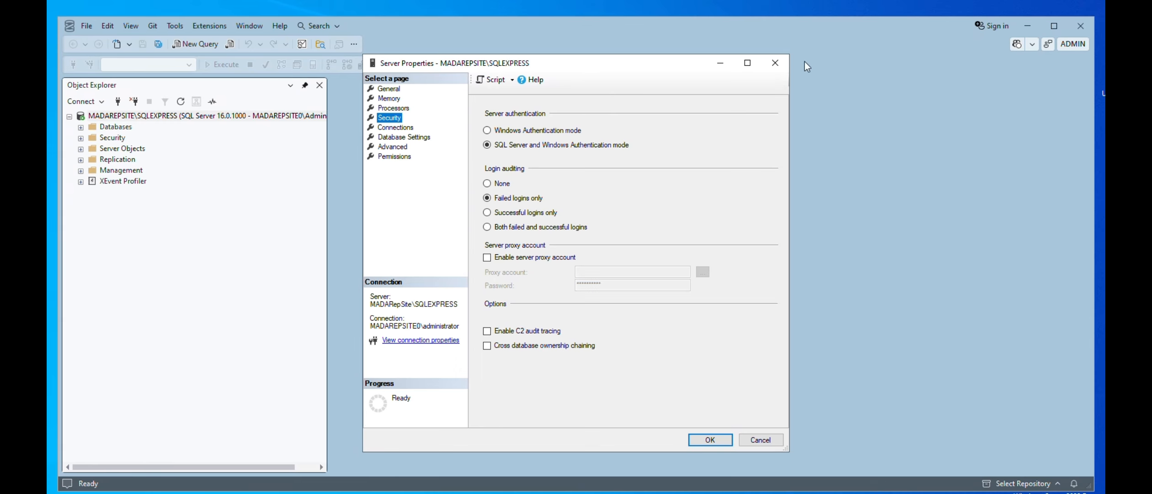
{"action": "left_click", "coordinate": [774, 62]}
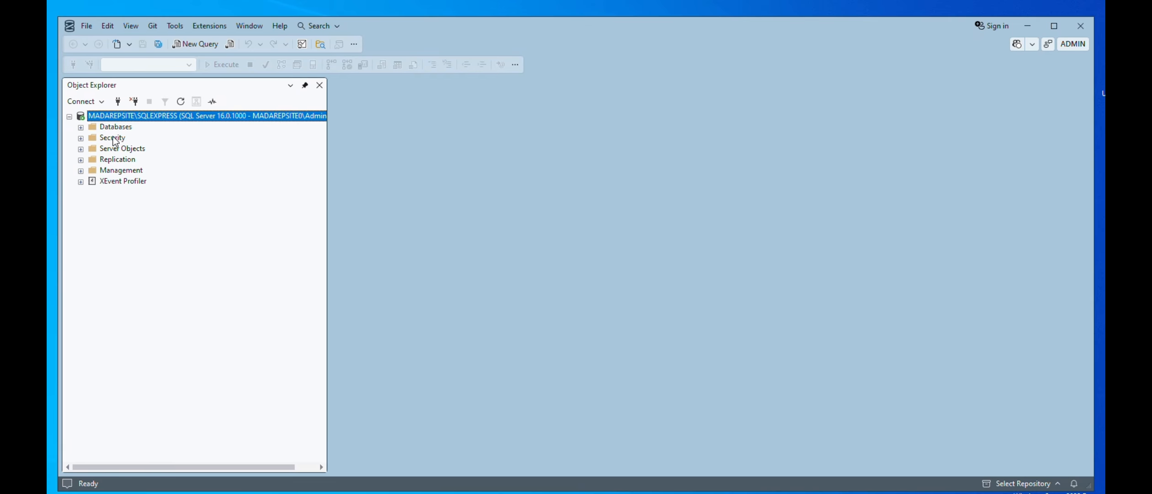
Check the Status page of the sa login's properties for its connection permission and login state, and cancel the properties
{"action": "left_click", "coordinate": [80, 138]}
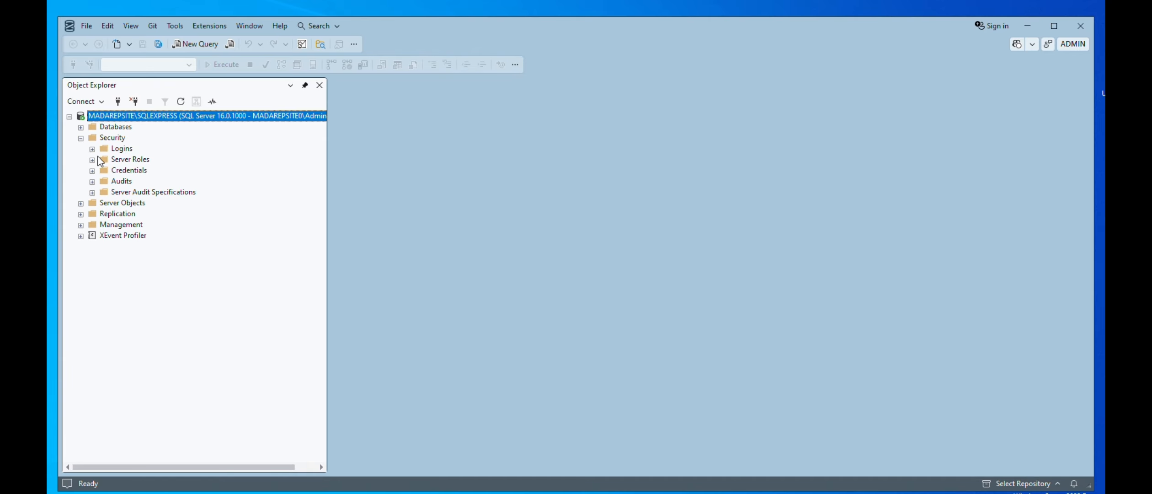
{"action": "left_click", "coordinate": [92, 149]}
{"action": "left_click", "coordinate": [126, 257]}
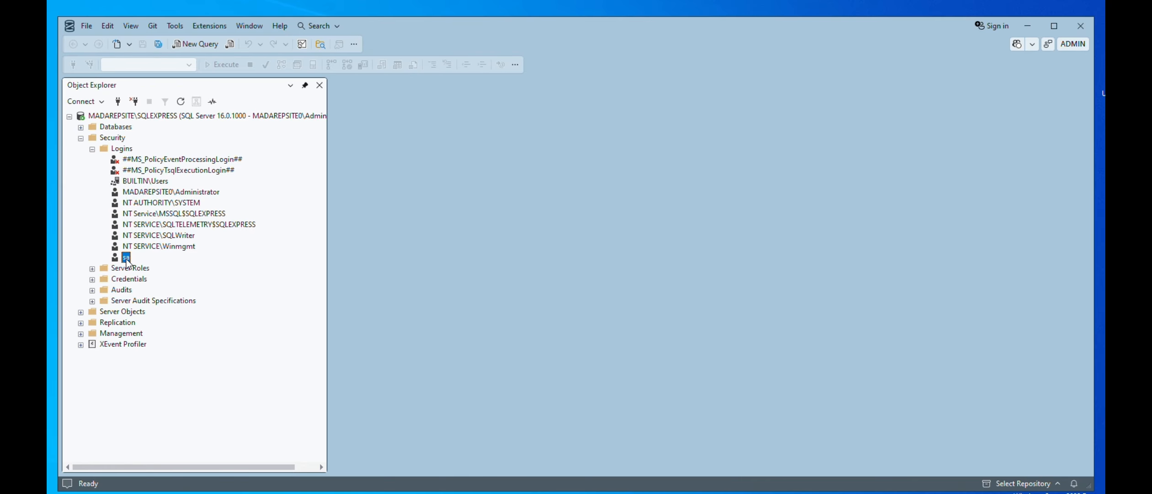
{"action": "right_click", "coordinate": [127, 259]}
{"action": "left_click", "coordinate": [158, 405]}
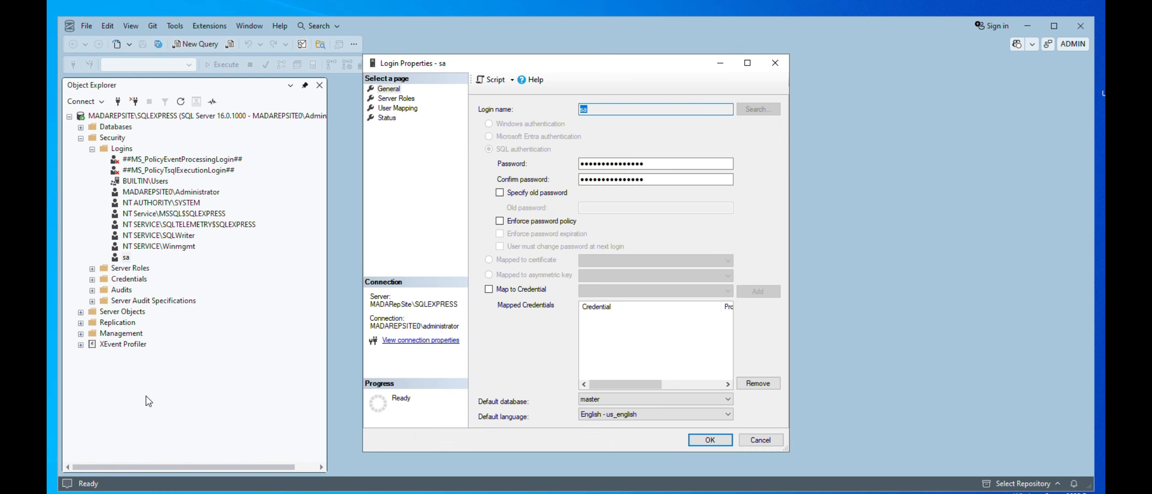
{"action": "left_click", "coordinate": [387, 118]}
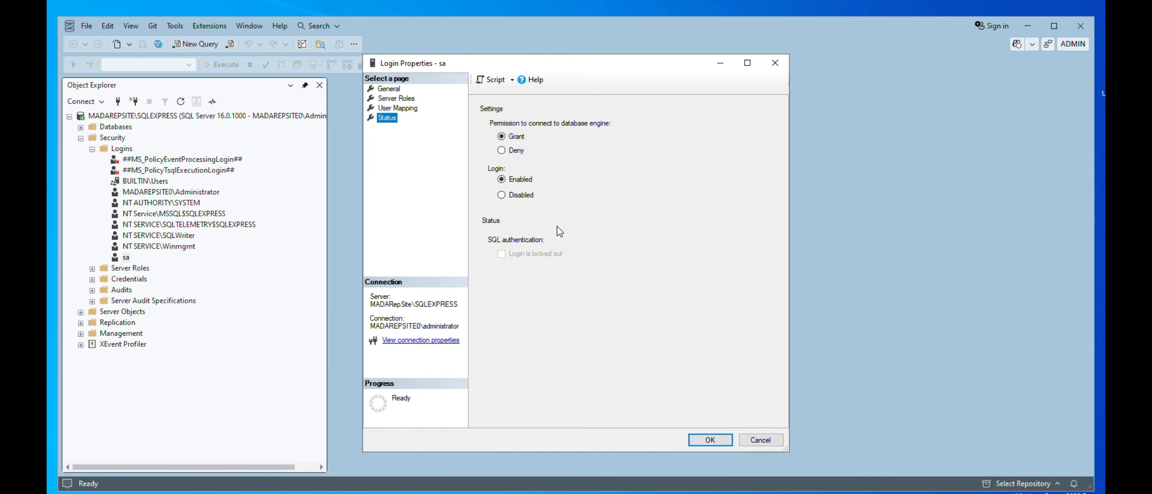
{"action": "left_click", "coordinate": [743, 440]}
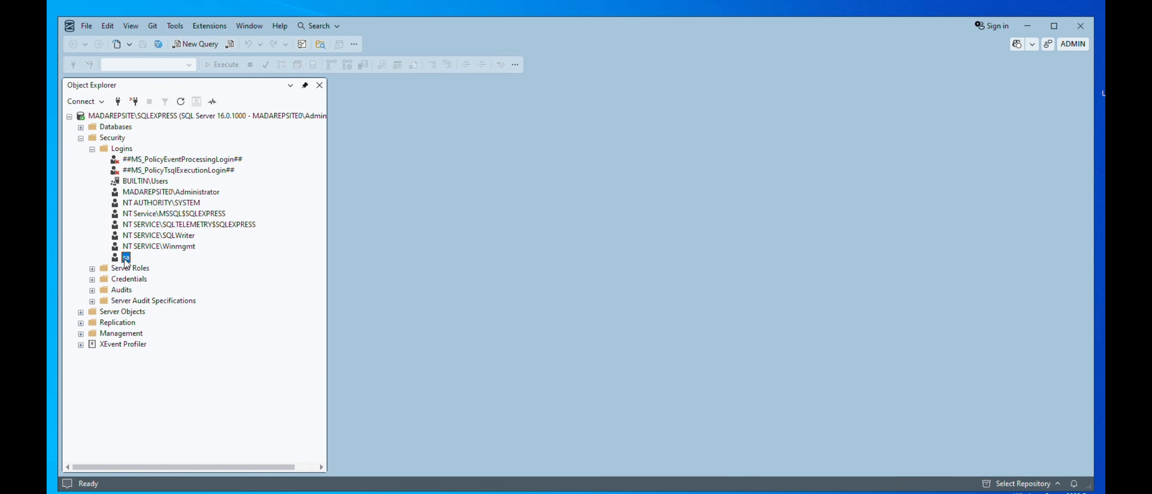
Review the User Mapping, Server Roles and General pages of the sa login's properties and close them without changes
{"action": "right_click", "coordinate": [125, 259]}
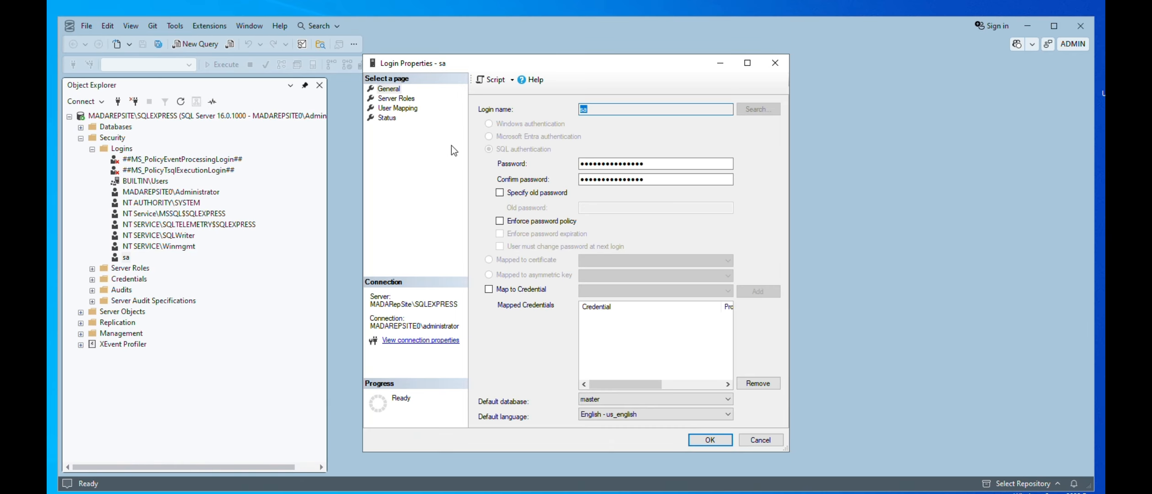
{"action": "left_click", "coordinate": [402, 109]}
{"action": "left_click", "coordinate": [401, 99]}
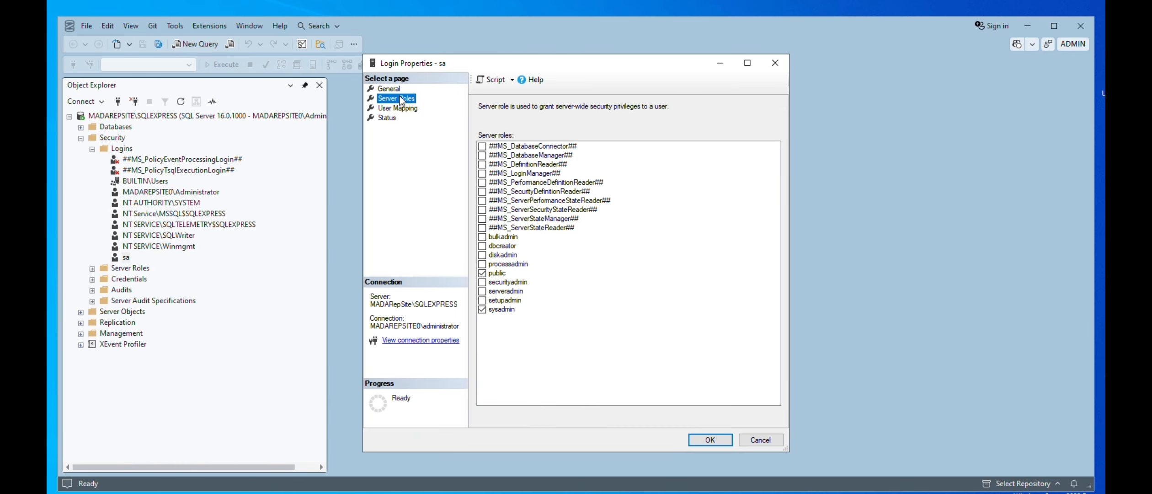
{"action": "left_click", "coordinate": [389, 88]}
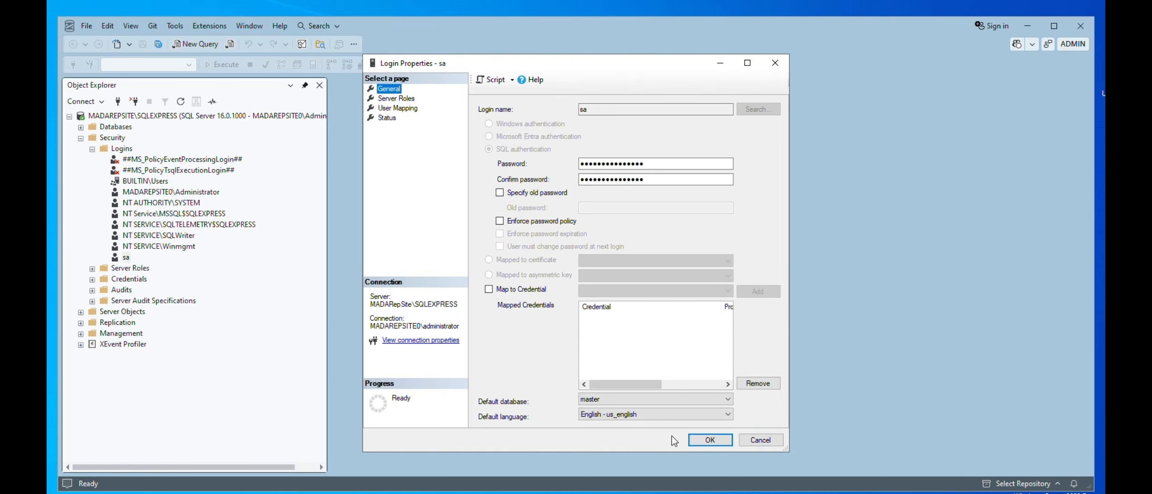
{"action": "left_click", "coordinate": [745, 439]}
Disconnect from the server and start a new connection using the recent MADAREPSITE\SQLEXPRESS entry for the sa login
{"action": "left_click", "coordinate": [134, 101]}
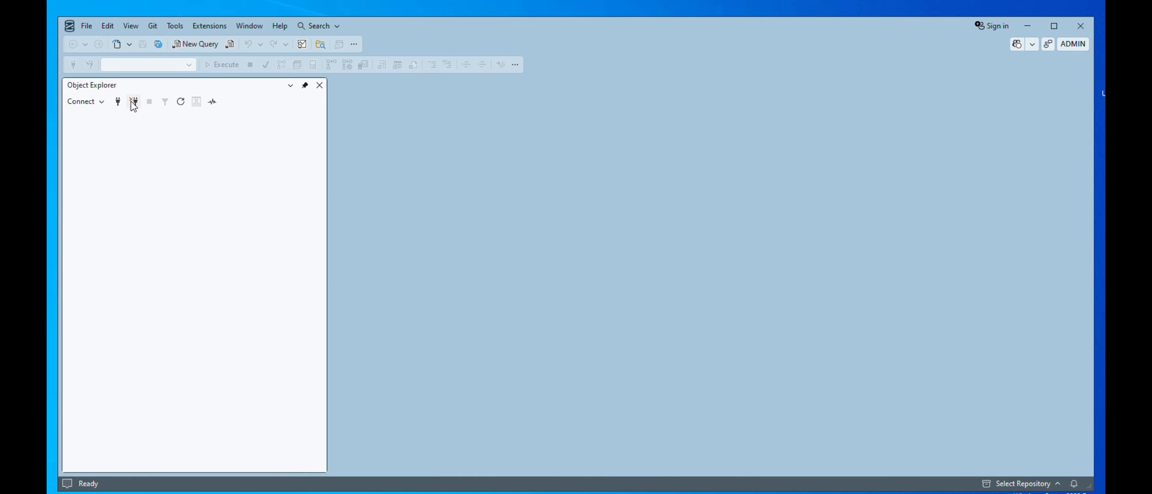
{"action": "left_click", "coordinate": [86, 101]}
{"action": "left_click", "coordinate": [90, 121]}
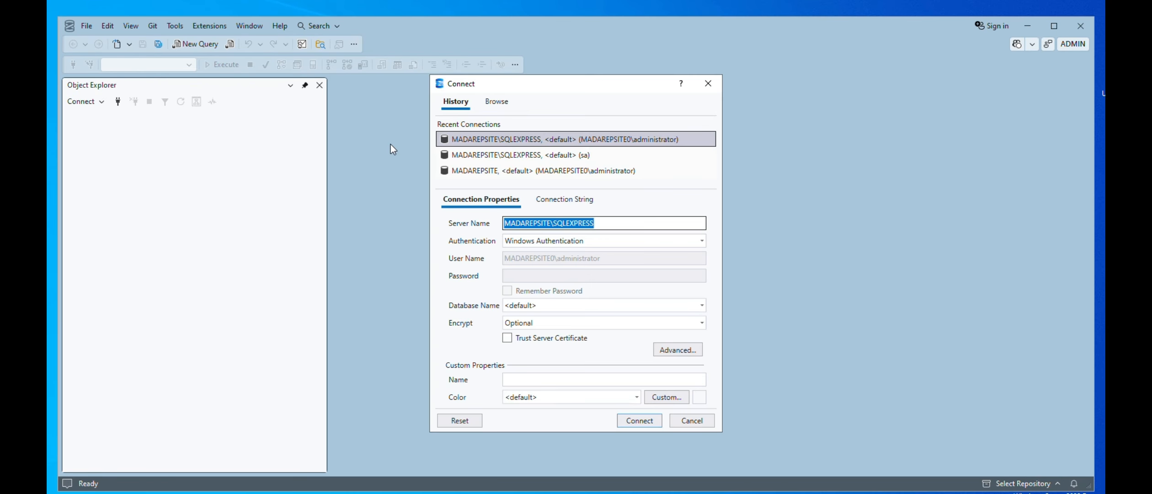
{"action": "left_click", "coordinate": [492, 156]}
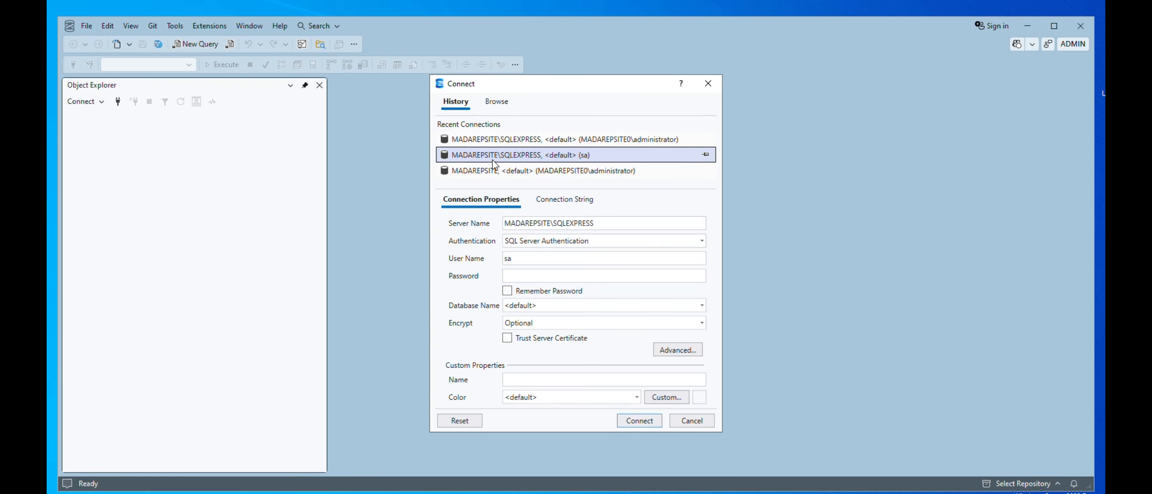
Enter the sa login's password, have it remembered, keep encryption set to Optional and connect to the server
{"action": "left_click", "coordinate": [526, 276]}
{"action": "type", "text": "********"}
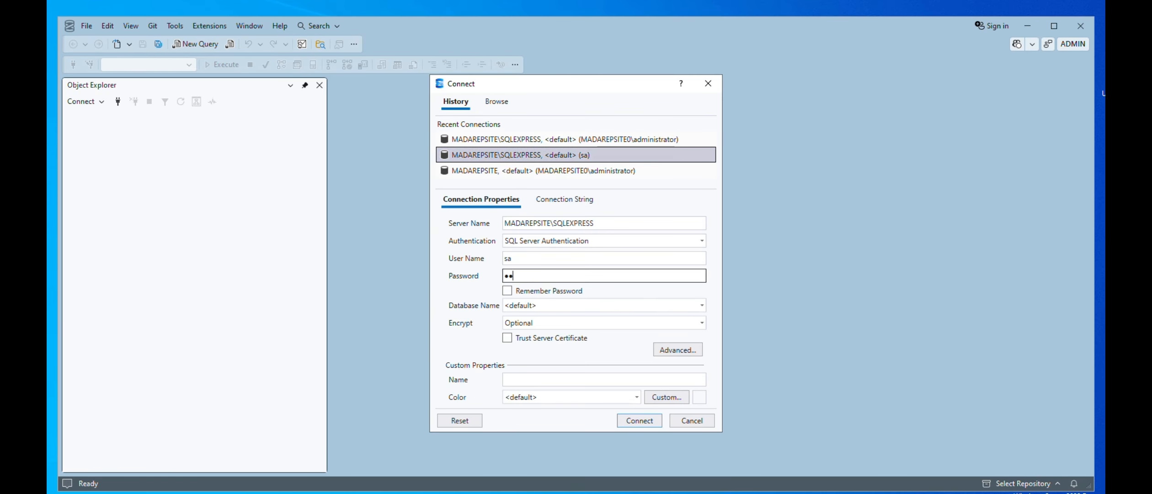
{"action": "type", "text": "***"}
{"action": "left_click", "coordinate": [507, 290]}
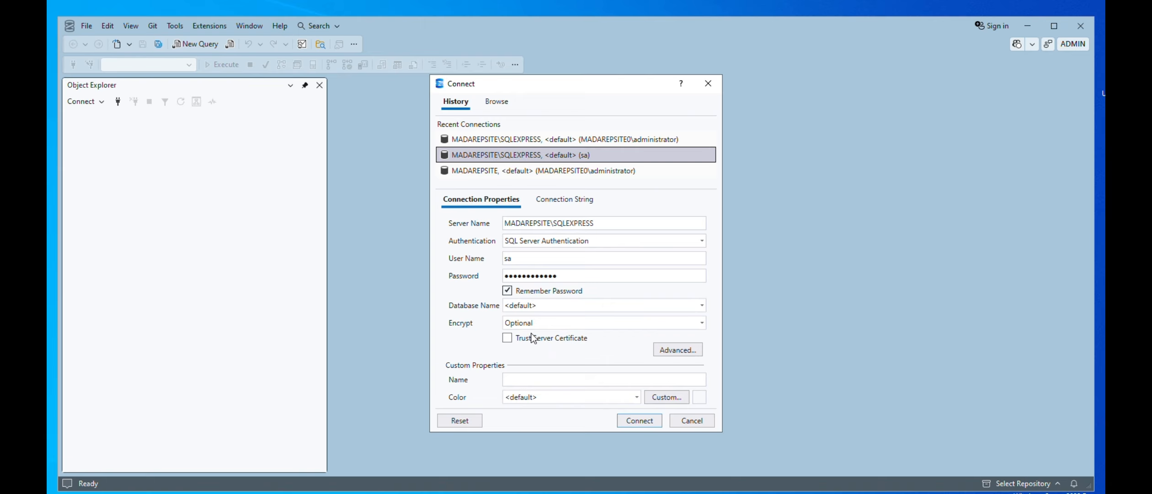
{"action": "left_click", "coordinate": [548, 328]}
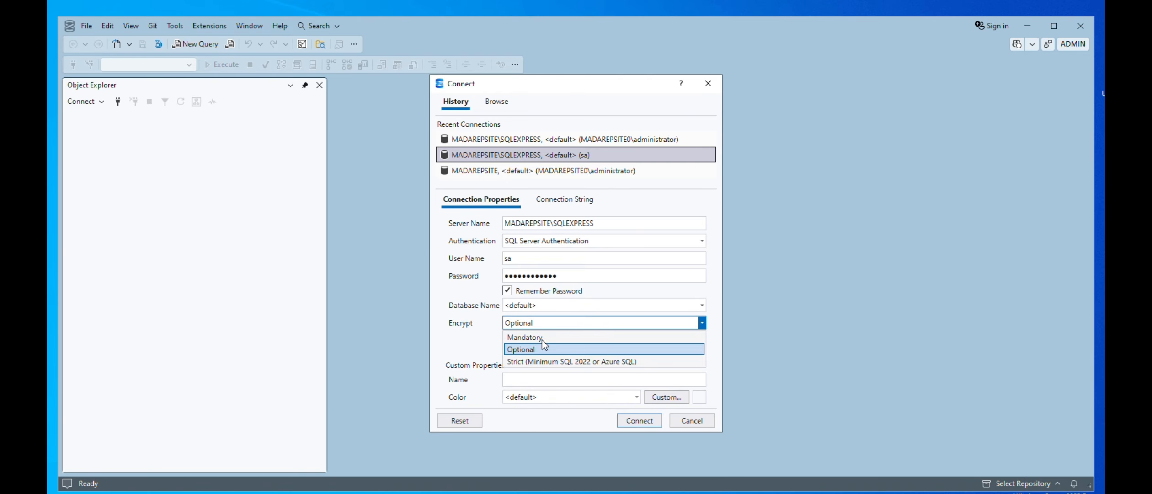
{"action": "left_click", "coordinate": [474, 340]}
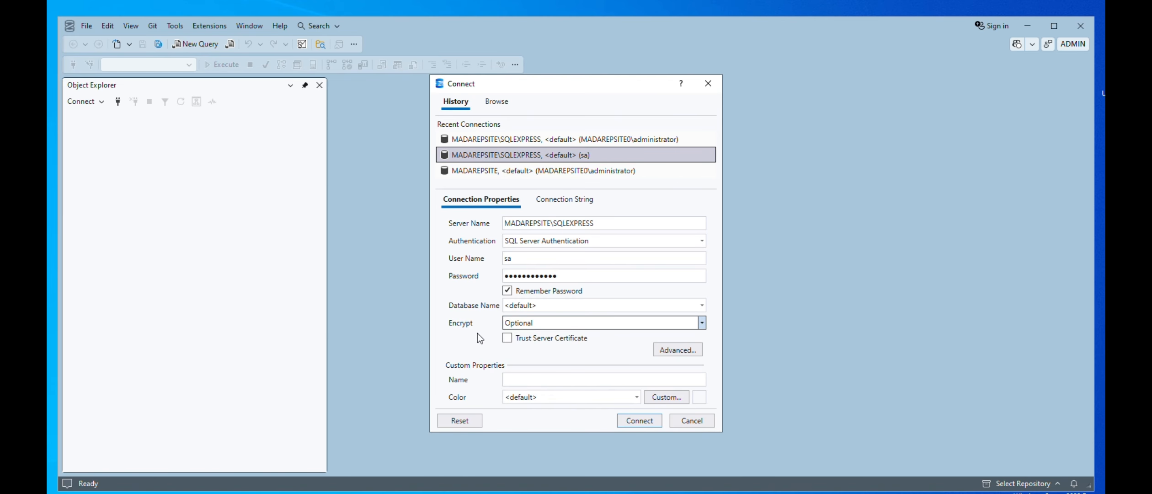
{"action": "left_click", "coordinate": [654, 426]}
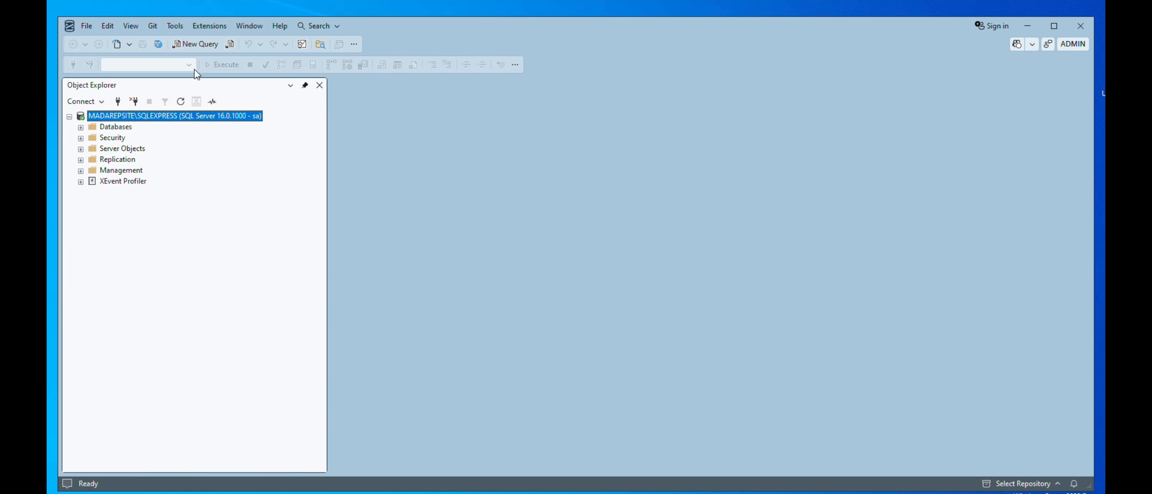
Create a new query using the current connection
{"action": "left_click", "coordinate": [86, 26]}
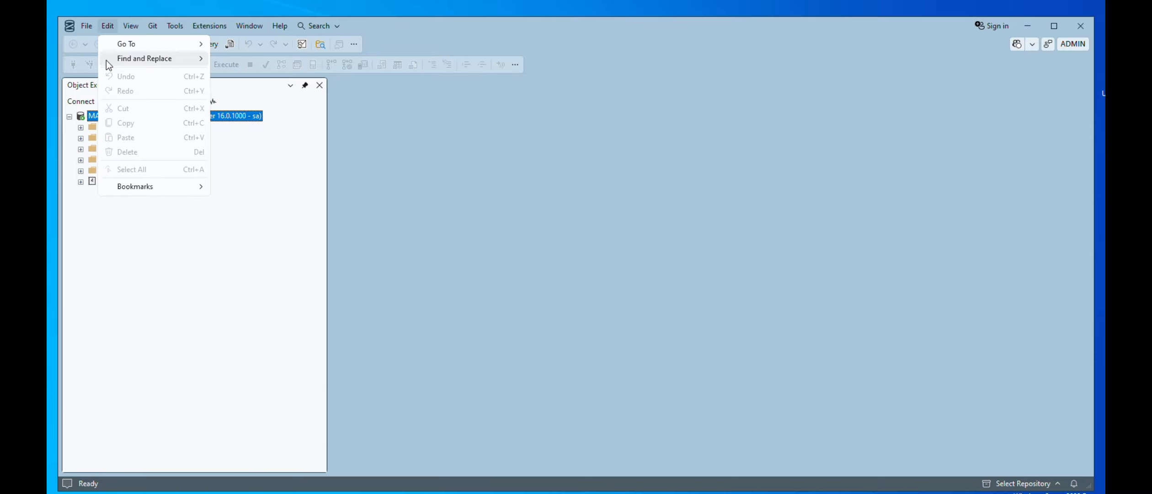
{"action": "mouse_move", "coordinate": [110, 72]}
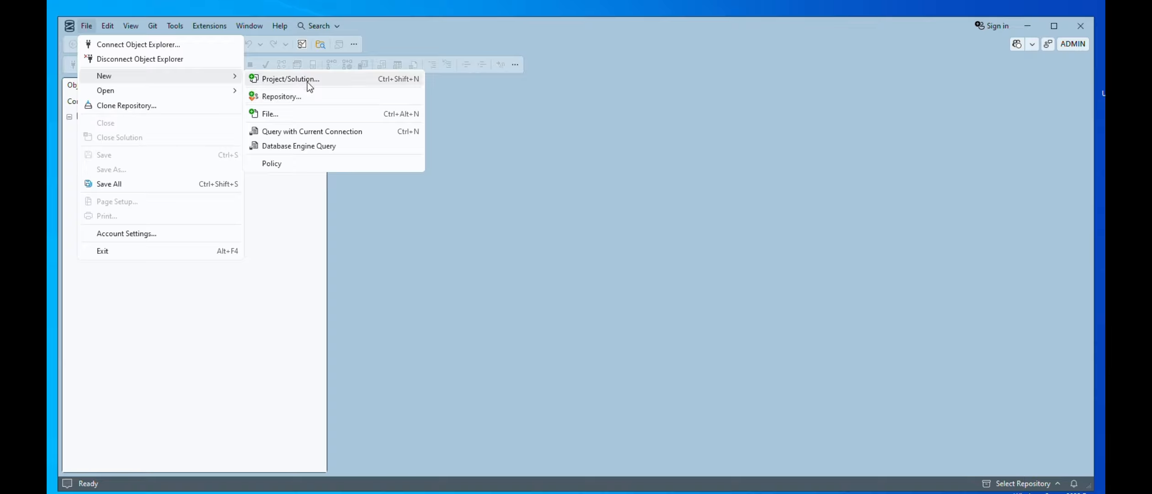
{"action": "left_click", "coordinate": [315, 133]}
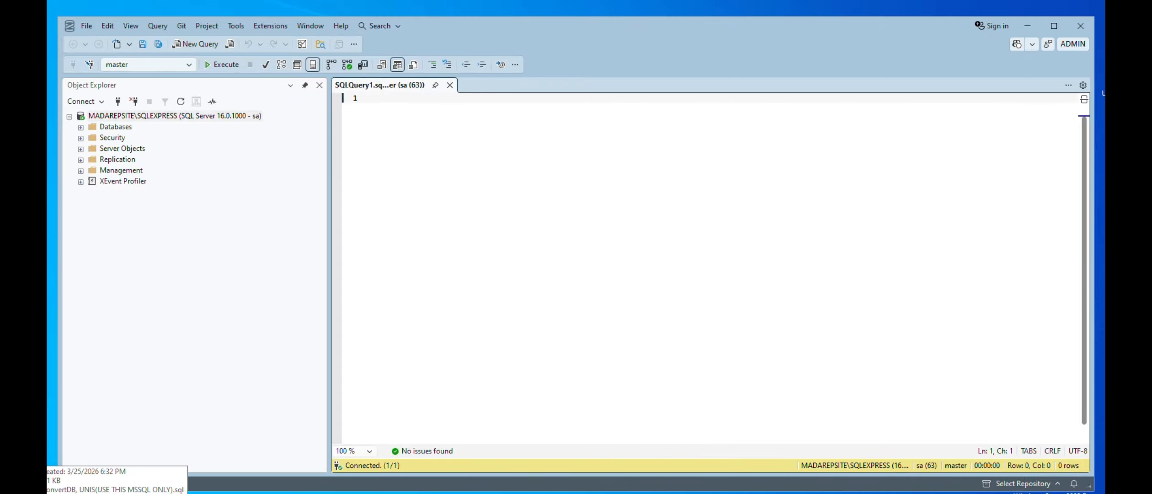
Open UNIS(USE THIS MSSQL ONLY).sql from the 4_files folder in Notepad
{"action": "double_click", "coordinate": [45, 458]}
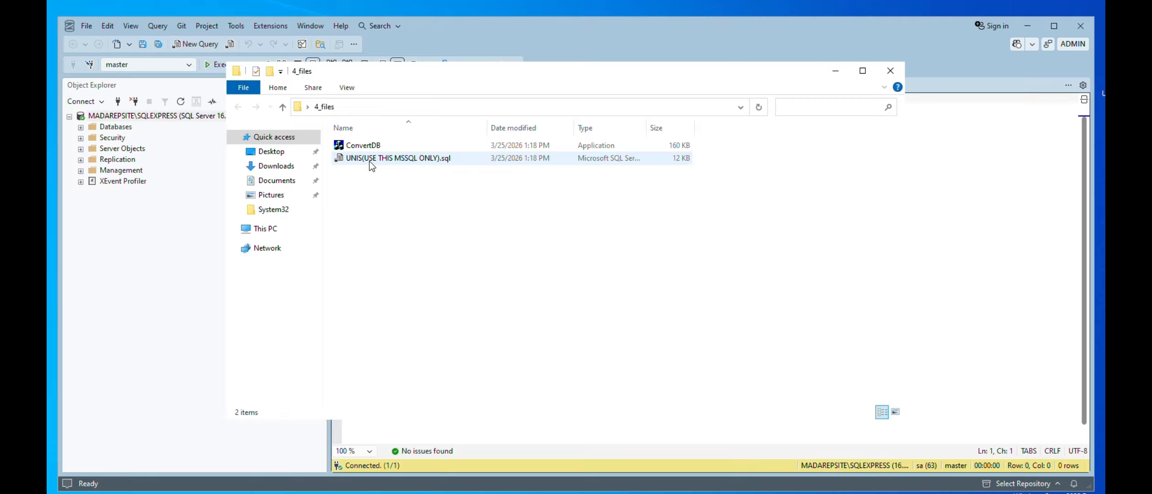
{"action": "left_click", "coordinate": [402, 164]}
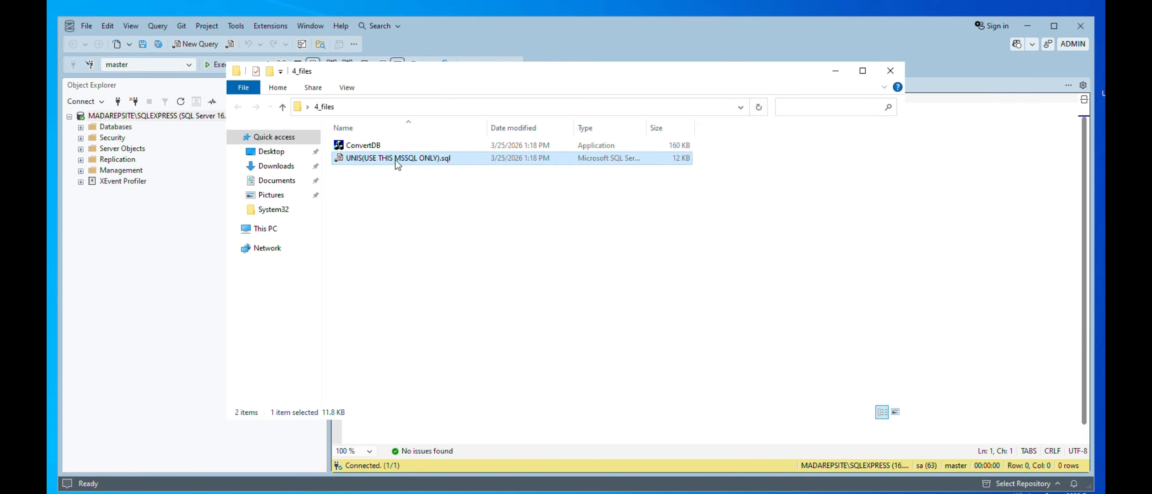
{"action": "left_click_drag", "start_coordinate": [476, 76], "coordinate": [392, 268]}
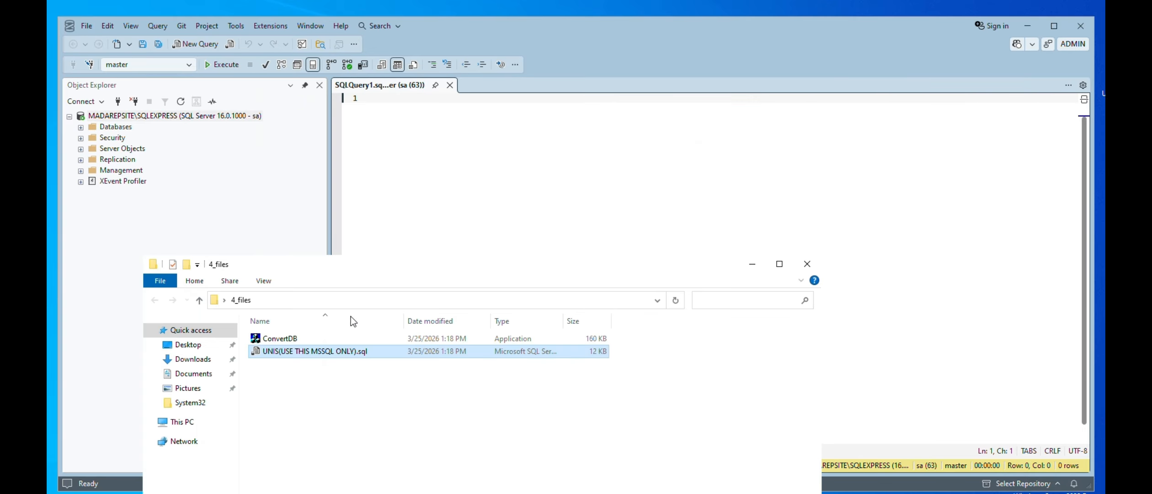
{"action": "double_click", "coordinate": [332, 352]}
{"action": "left_click", "coordinate": [535, 246]}
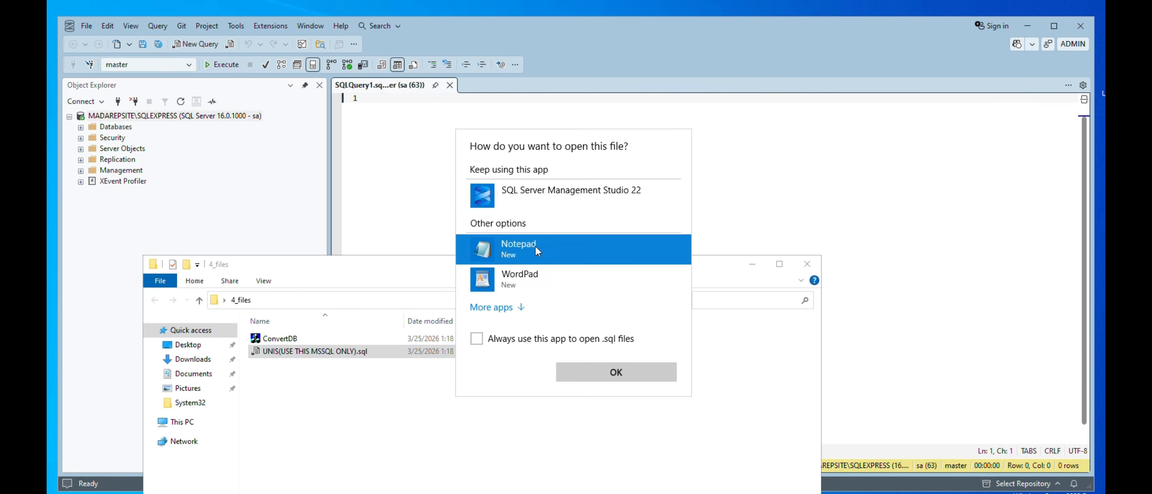
{"action": "double_click", "coordinate": [536, 246]}
Cut the entire script out of the Notepad file, minimise Notepad and paste the script into the empty query in Management Studio
{"action": "left_click", "coordinate": [397, 221]}
{"action": "key", "text": "ctrl+a"}
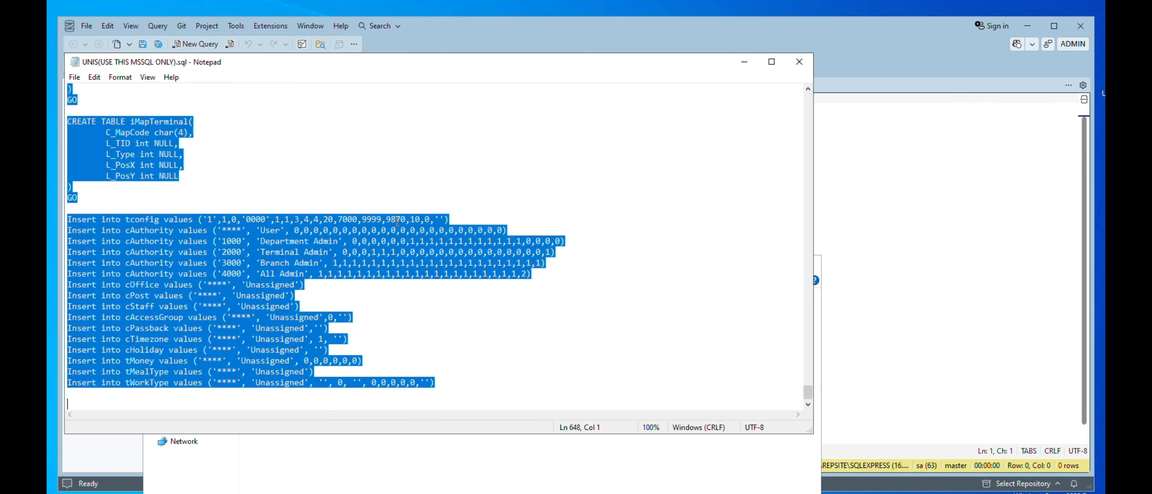
{"action": "key", "text": "ctrl+x"}
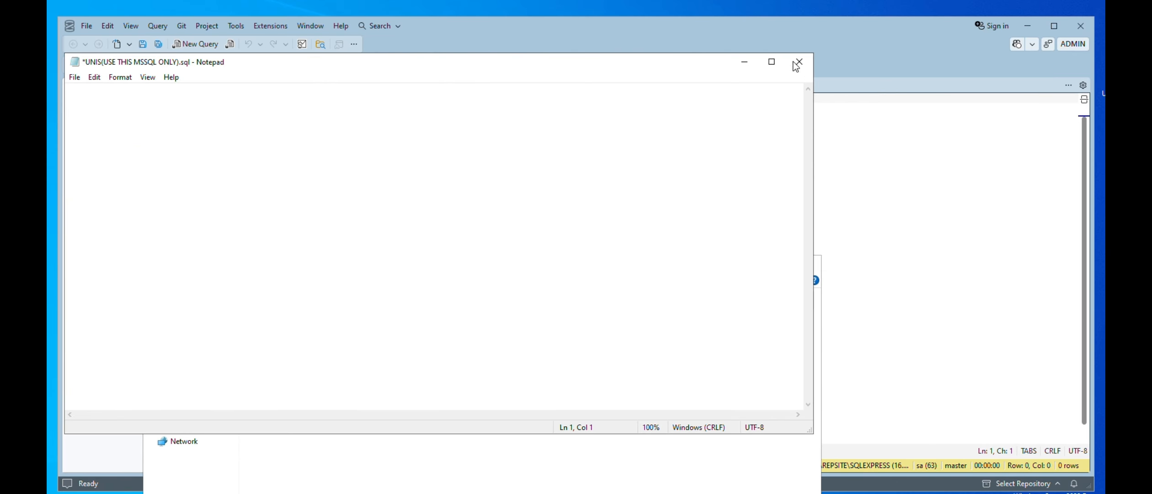
{"action": "left_click", "coordinate": [745, 61]}
{"action": "left_click", "coordinate": [634, 148]}
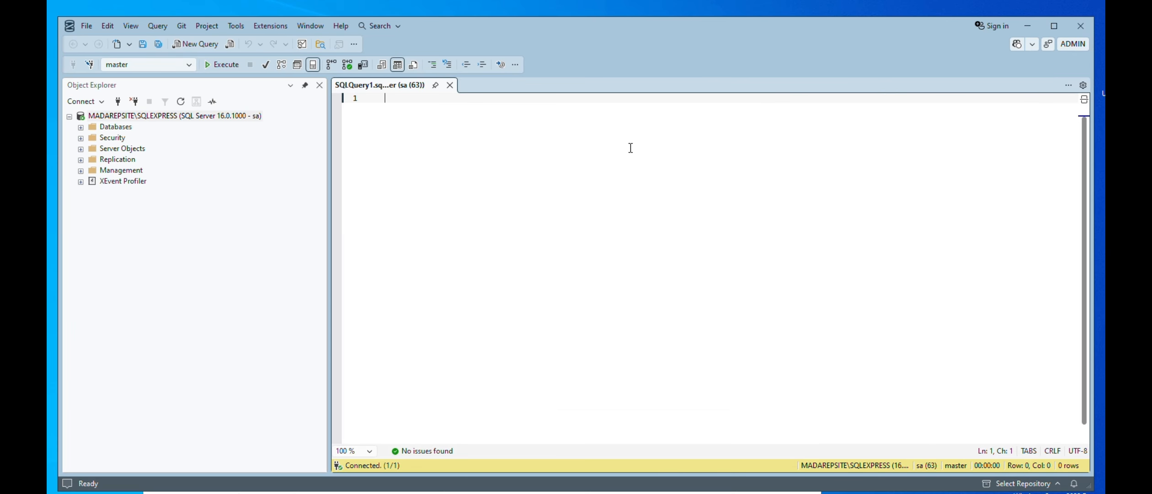
{"action": "key", "text": "ctrl+v"}
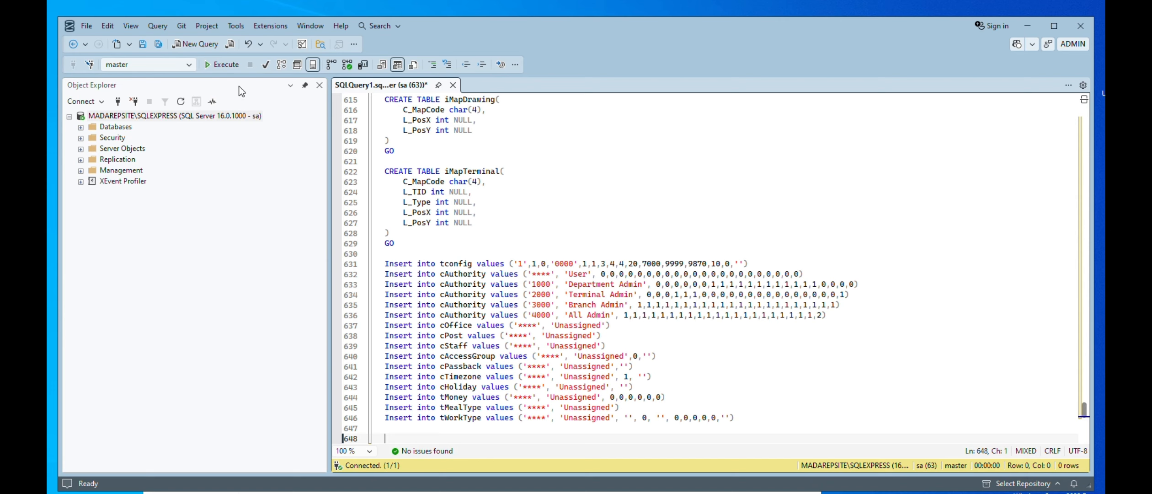
Execute the UNIS script and review the resulting errors in the error list
{"action": "left_click", "coordinate": [224, 64]}
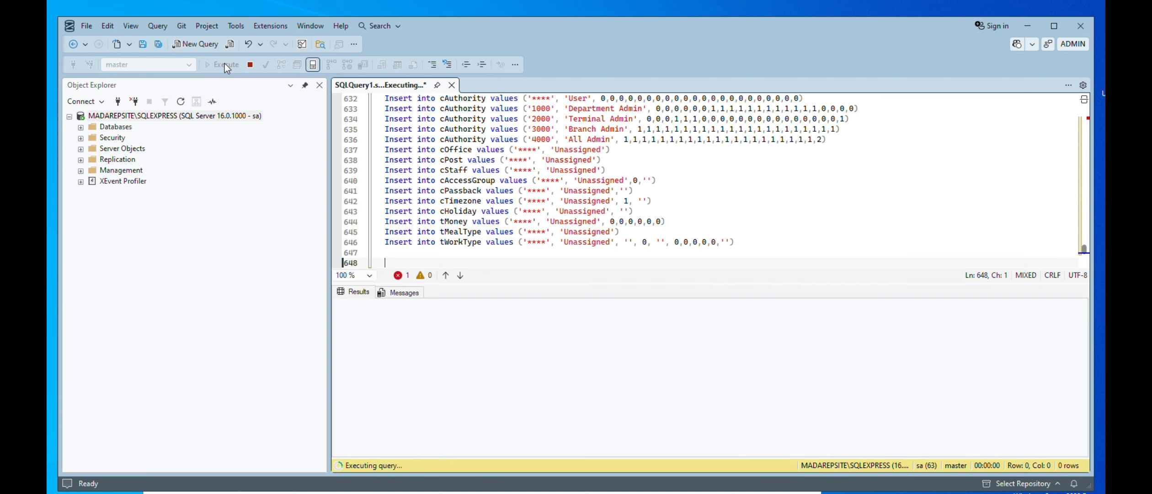
{"action": "left_click", "coordinate": [404, 275]}
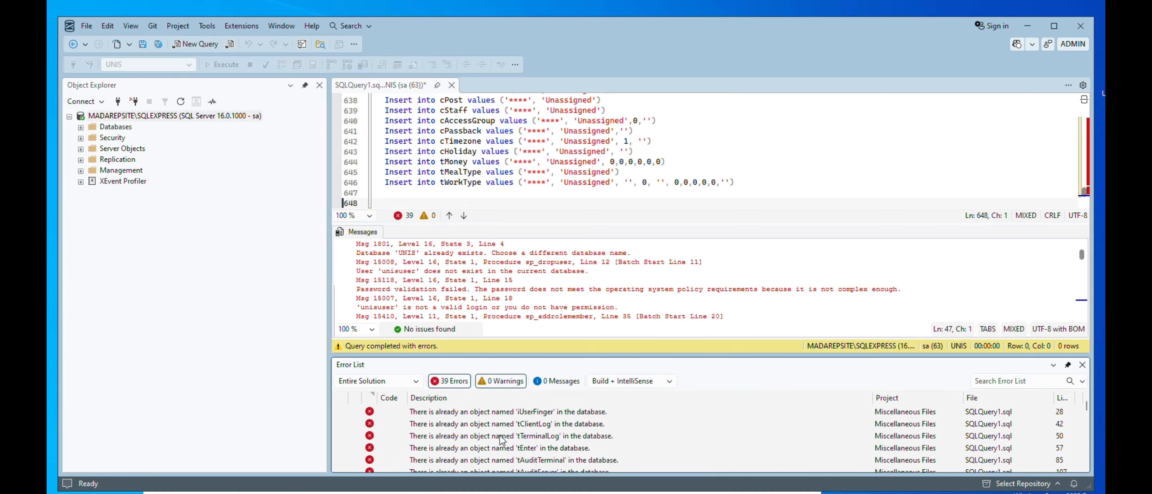
{"action": "scroll", "coordinate": [503, 439], "scroll_direction": "down", "scroll_amount": 2}
{"action": "scroll", "coordinate": [503, 444], "scroll_direction": "down", "scroll_amount": 3}
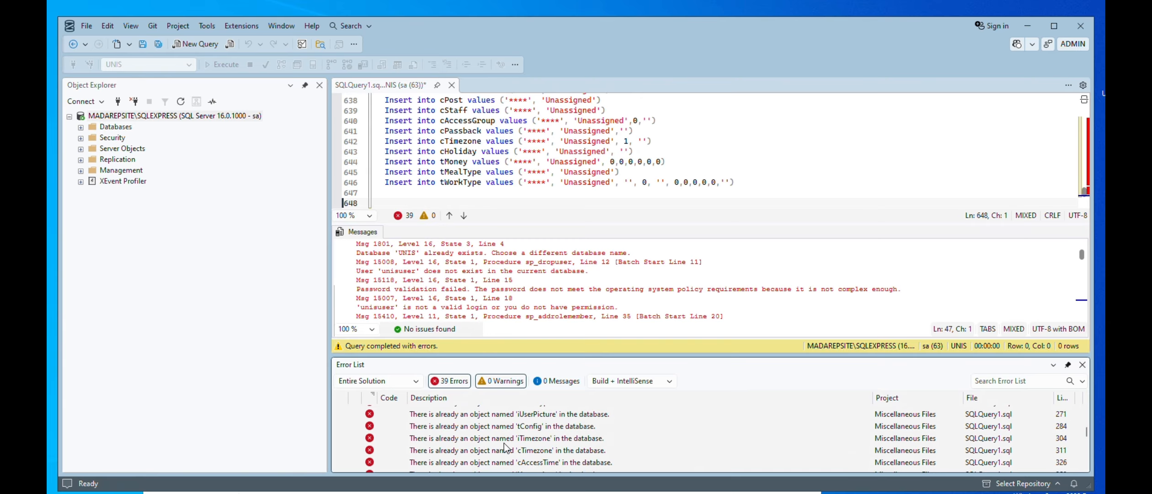
{"action": "scroll", "coordinate": [505, 447], "scroll_direction": "down", "scroll_amount": 4}
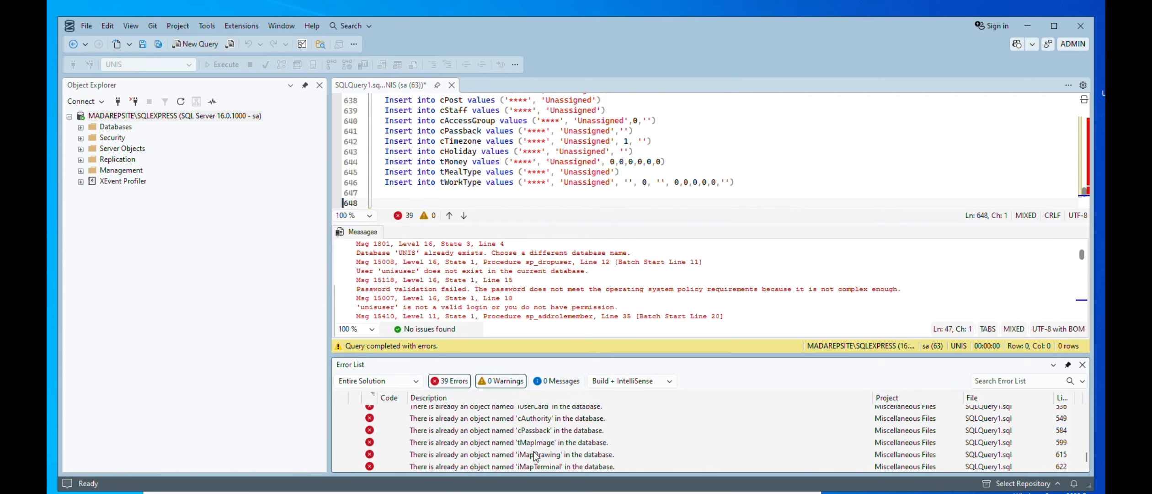
Open the properties of the UNIS database and examine its Files page
{"action": "left_click", "coordinate": [81, 127]}
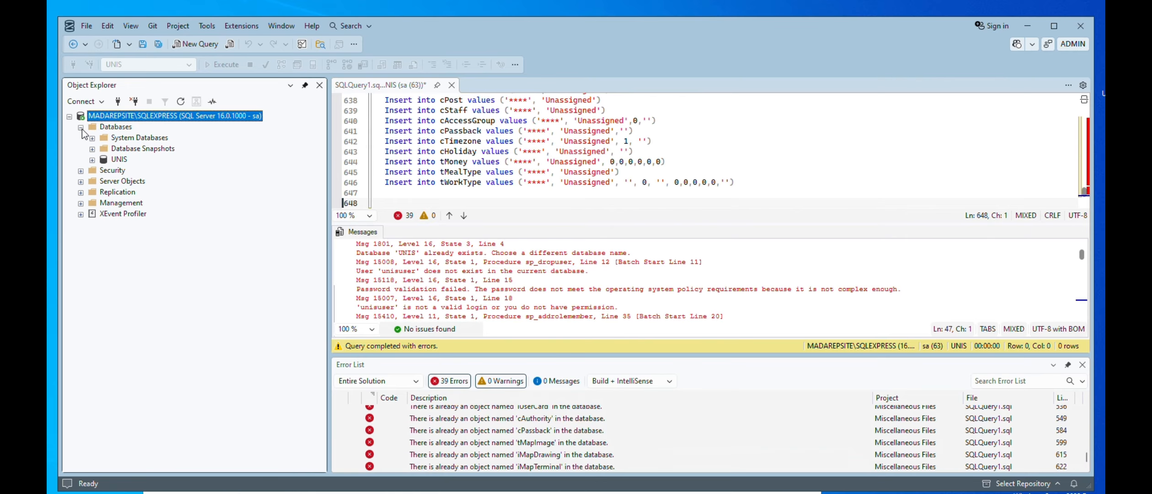
{"action": "right_click", "coordinate": [119, 159]}
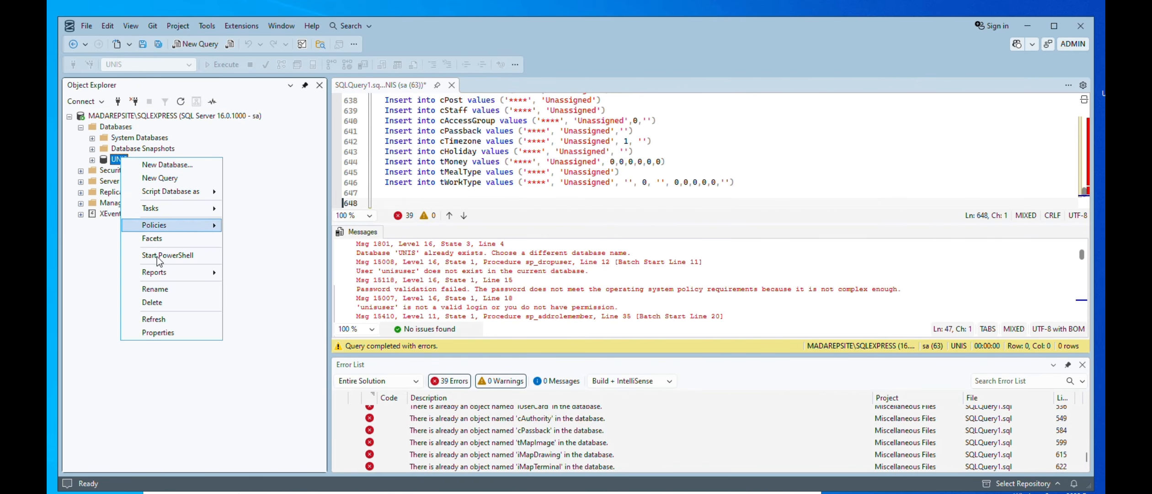
{"action": "left_click", "coordinate": [166, 335]}
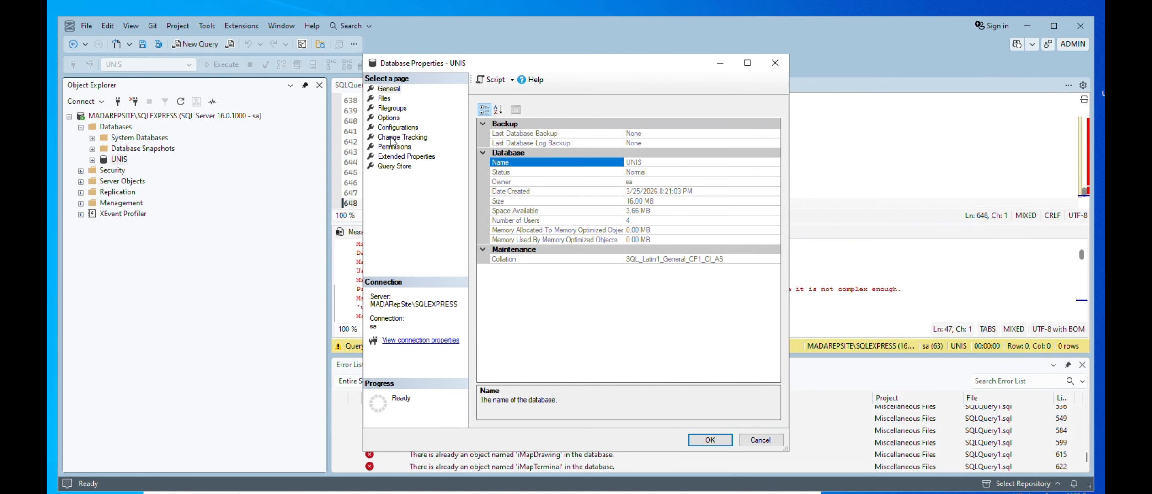
{"action": "left_click", "coordinate": [383, 98]}
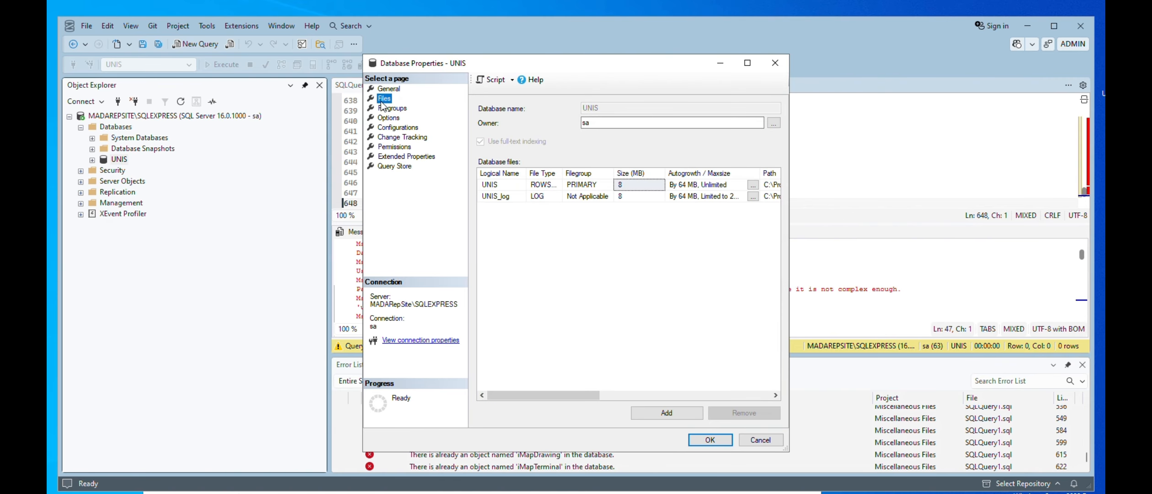
Review the remaining UNIS database property pages, from Filegroups through Query Store, and close the properties
{"action": "left_click", "coordinate": [383, 108]}
{"action": "left_click", "coordinate": [383, 117]}
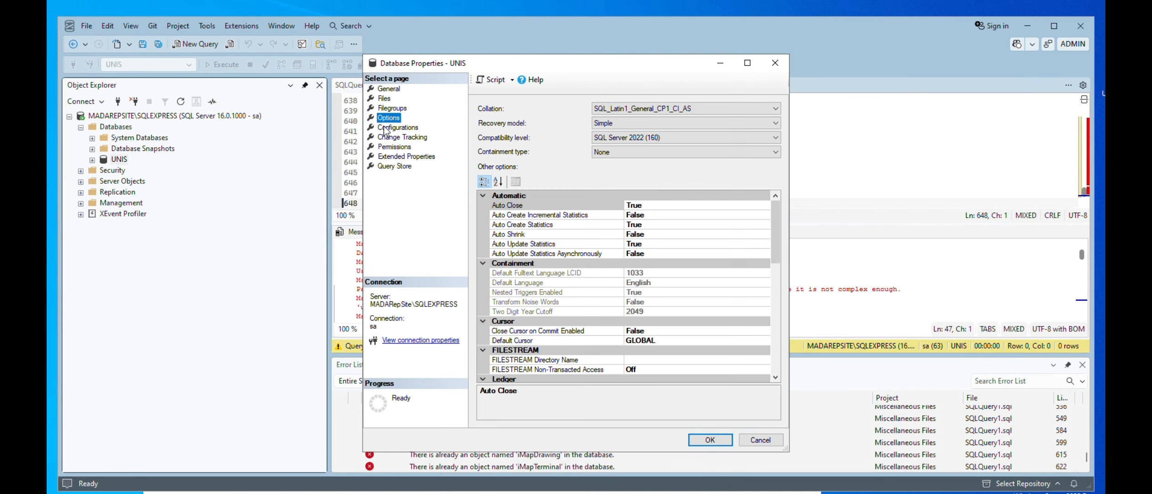
{"action": "left_click", "coordinate": [385, 128]}
{"action": "left_click", "coordinate": [389, 138]}
{"action": "left_click", "coordinate": [391, 146]}
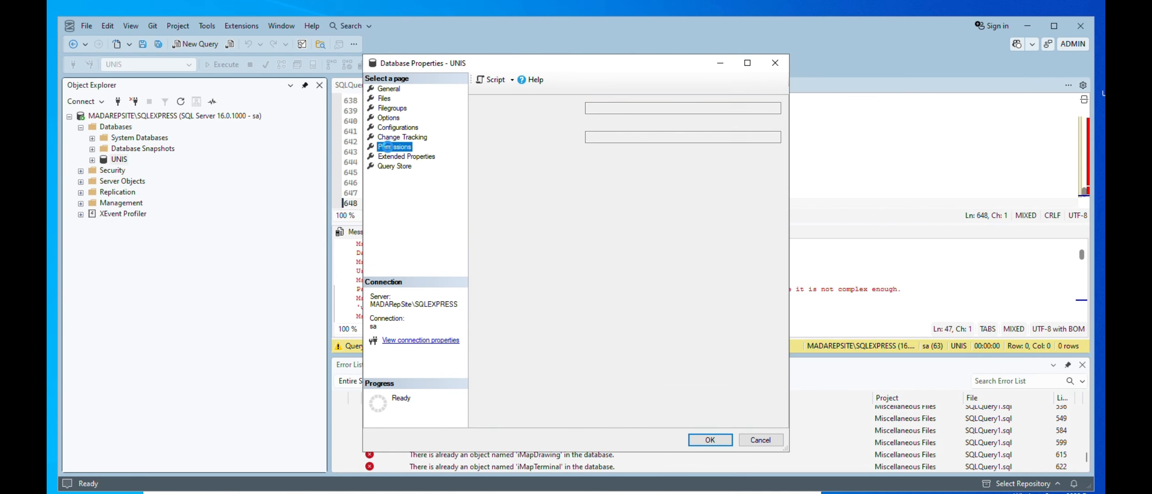
{"action": "left_click", "coordinate": [391, 156]}
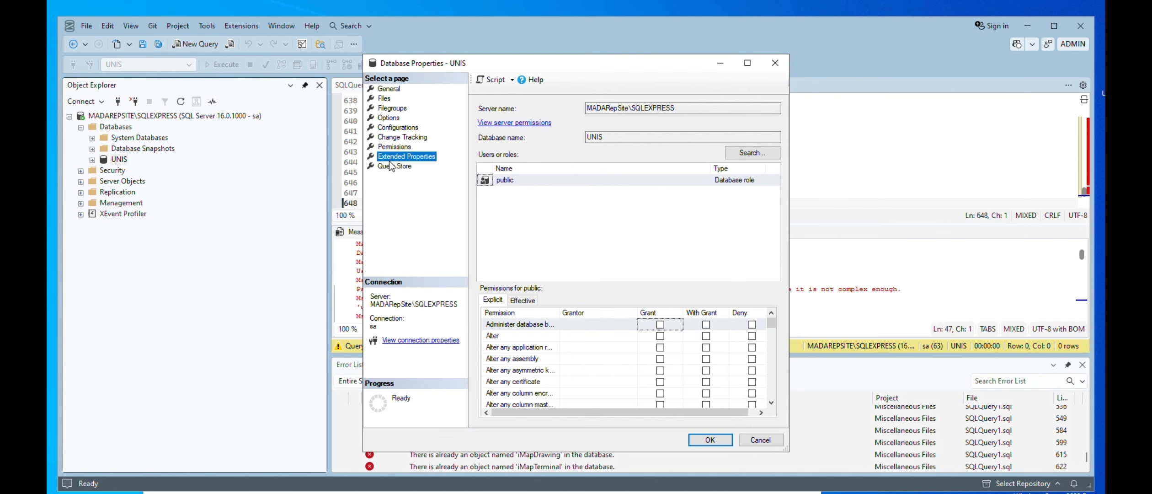
{"action": "left_click", "coordinate": [393, 166]}
{"action": "left_click", "coordinate": [774, 63]}
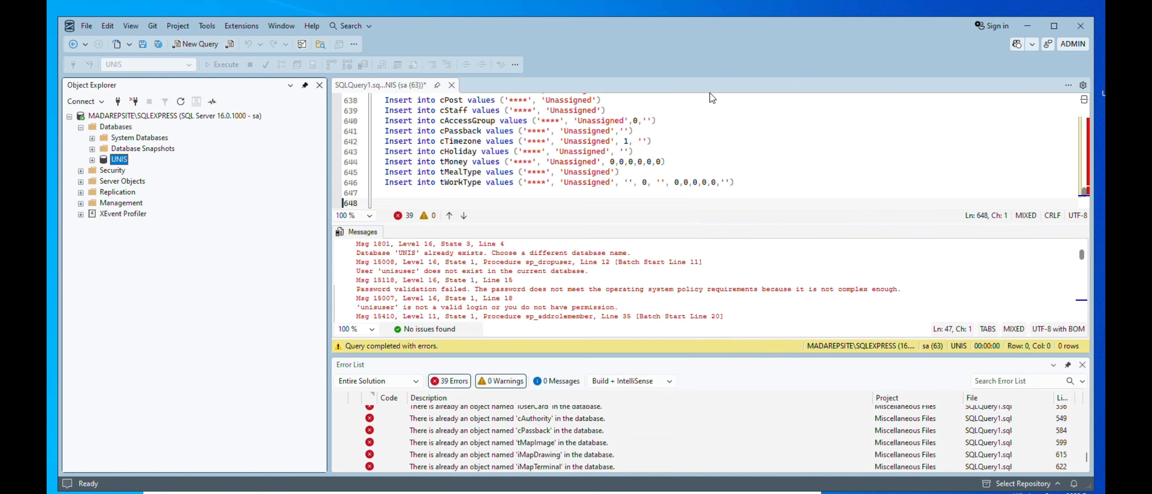
Start a new server login under Security, using SQL authentication and the login name unisuser
{"action": "left_click", "coordinate": [81, 171]}
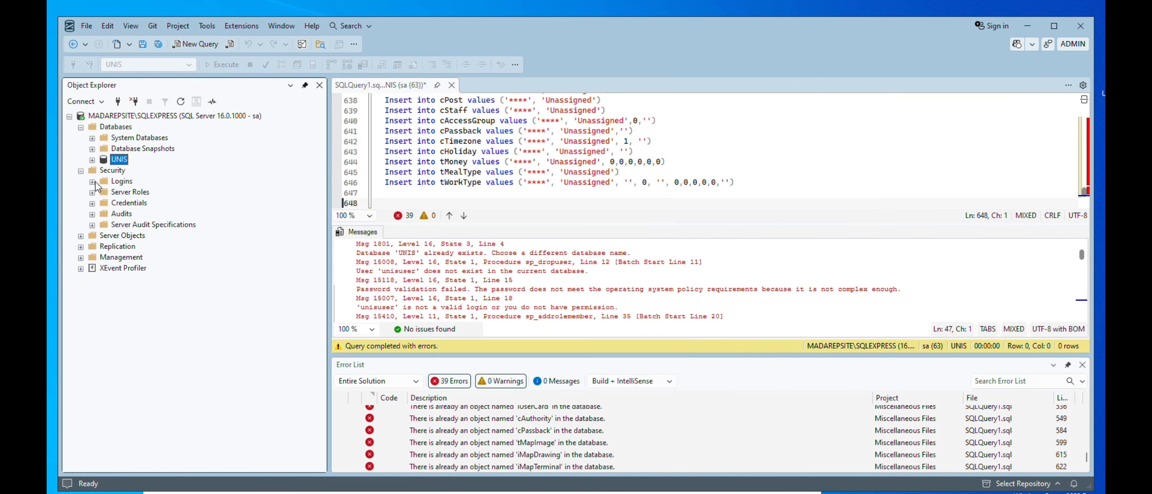
{"action": "left_click", "coordinate": [92, 181]}
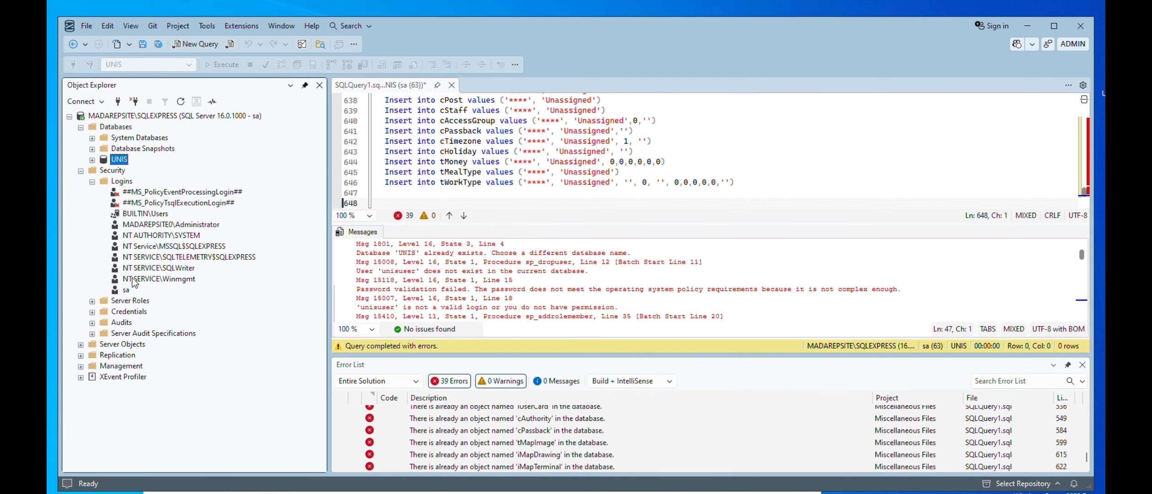
{"action": "right_click", "coordinate": [125, 181]}
{"action": "left_click", "coordinate": [147, 186]}
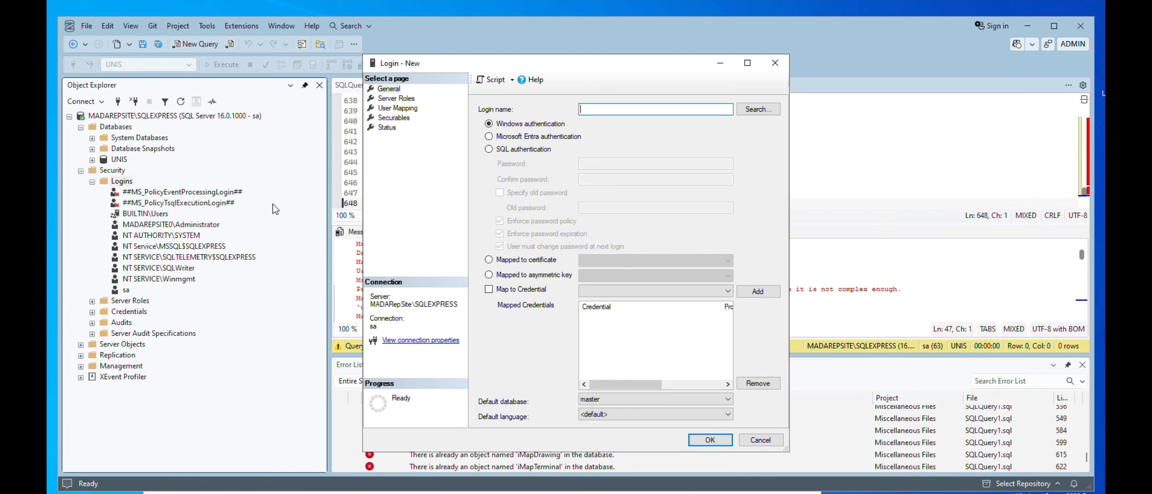
{"action": "left_click", "coordinate": [530, 151]}
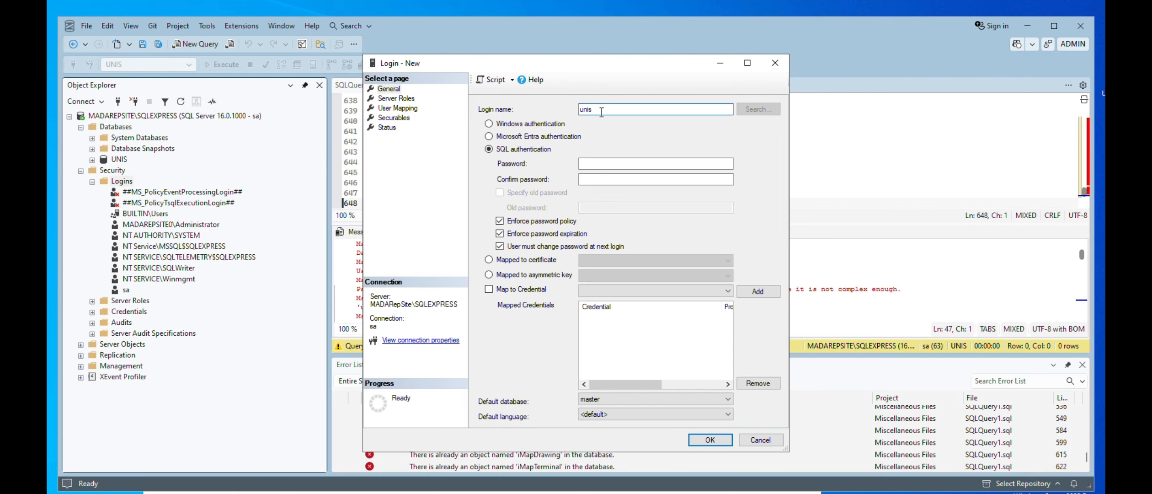
Enter the new login's password and its confirmation
{"action": "left_click", "coordinate": [607, 162]}
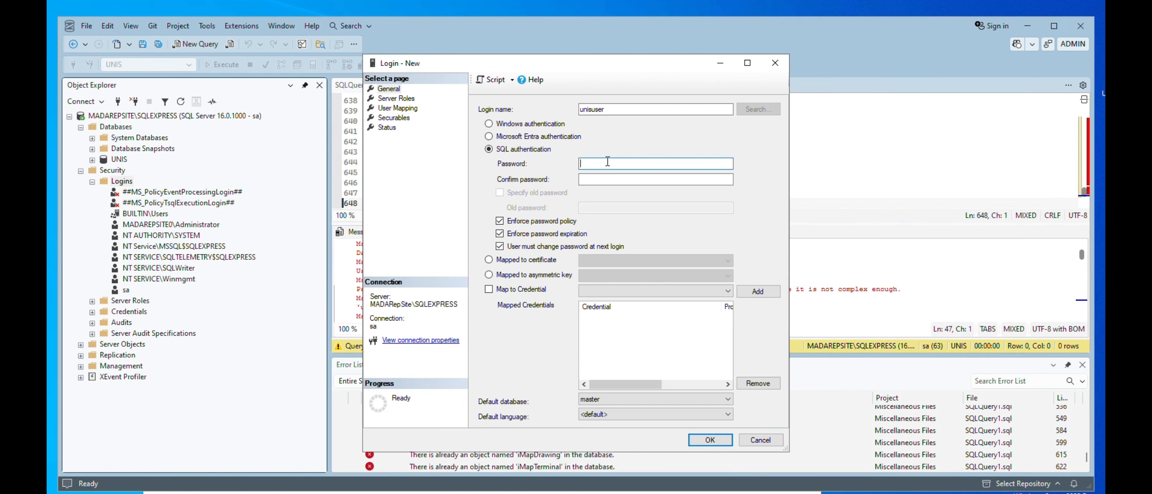
{"action": "left_click", "coordinate": [612, 180]}
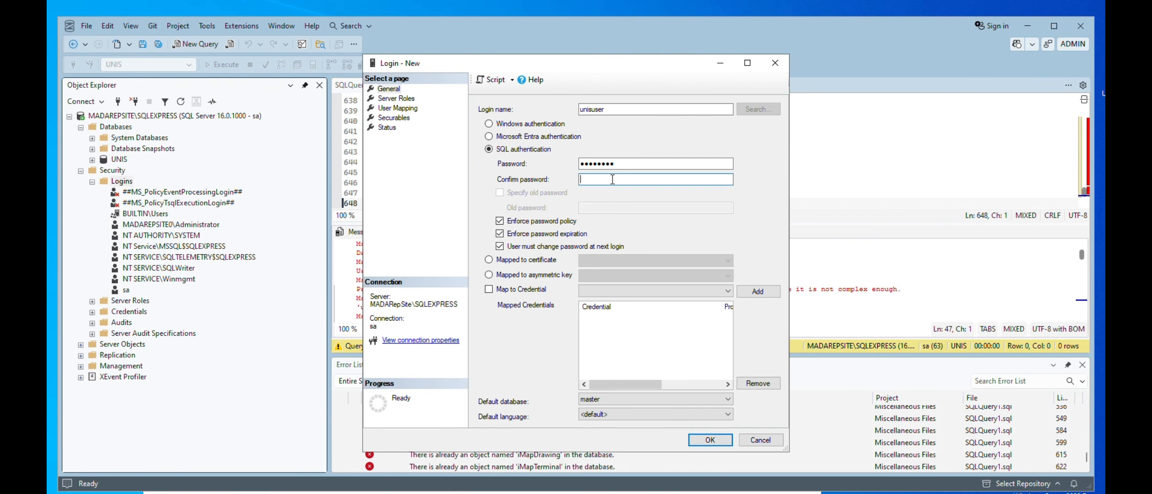
{"action": "type", "text": "•••••"}
Turn off the forced password change at next login, password expiration and password policy enforcement for the new login
{"action": "left_click", "coordinate": [499, 246]}
{"action": "left_click", "coordinate": [500, 233]}
{"action": "left_click", "coordinate": [500, 221]}
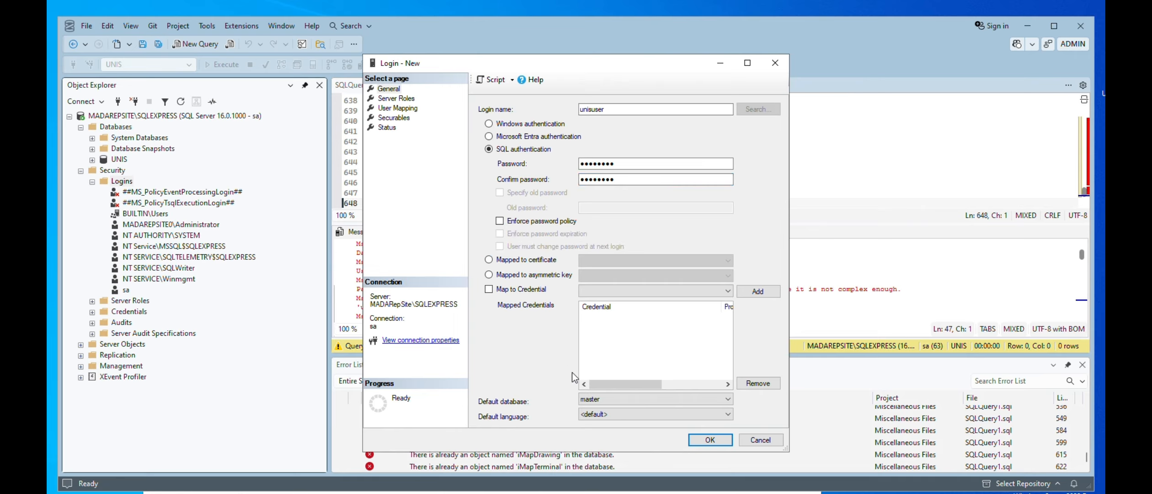
Set the login's default language to English - us_english and default database to UNIS, and try to create the login
{"action": "left_click", "coordinate": [627, 414]}
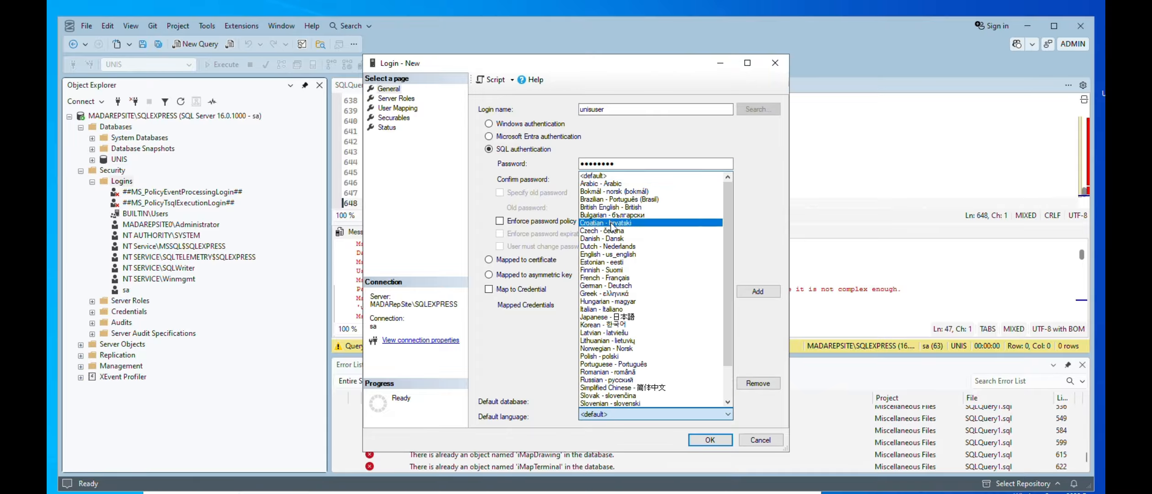
{"action": "left_click", "coordinate": [611, 254]}
{"action": "left_click", "coordinate": [601, 398]}
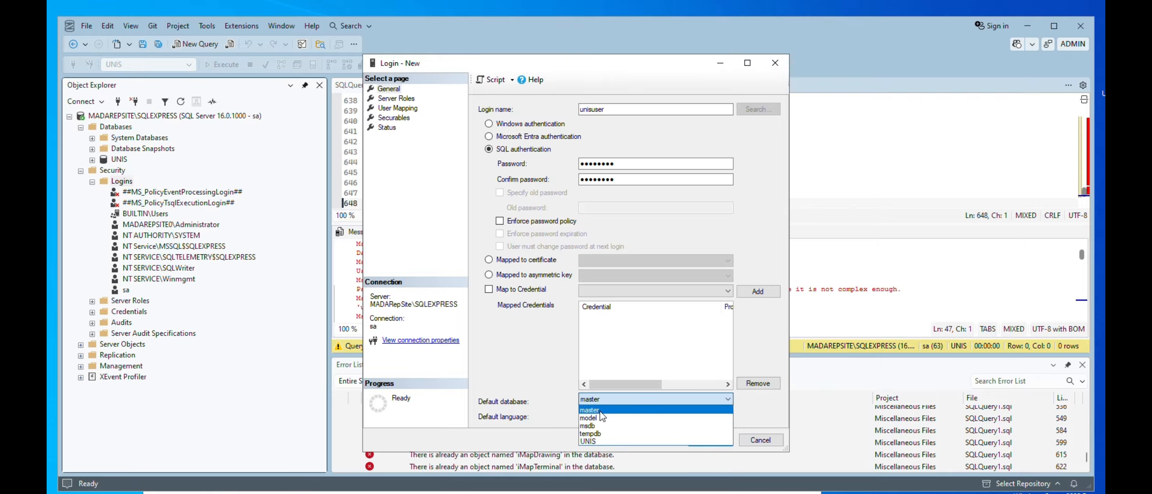
{"action": "left_click", "coordinate": [594, 440]}
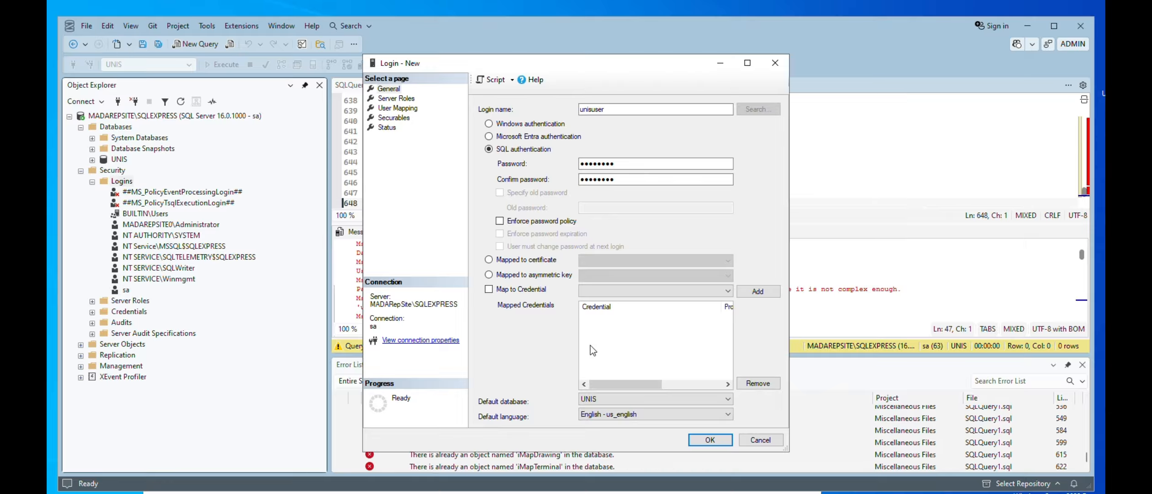
{"action": "left_click", "coordinate": [704, 440]}
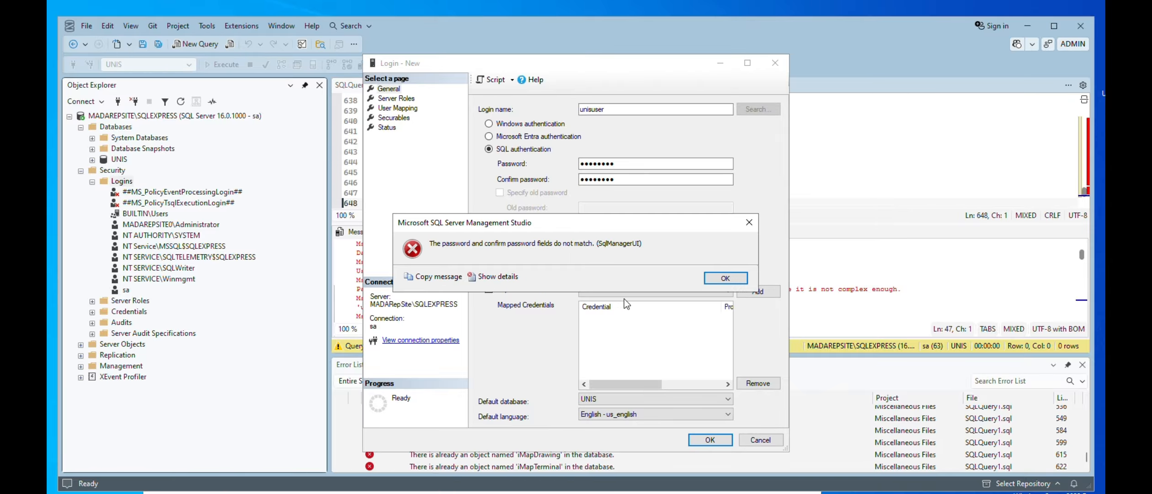
{"action": "left_click", "coordinate": [719, 281]}
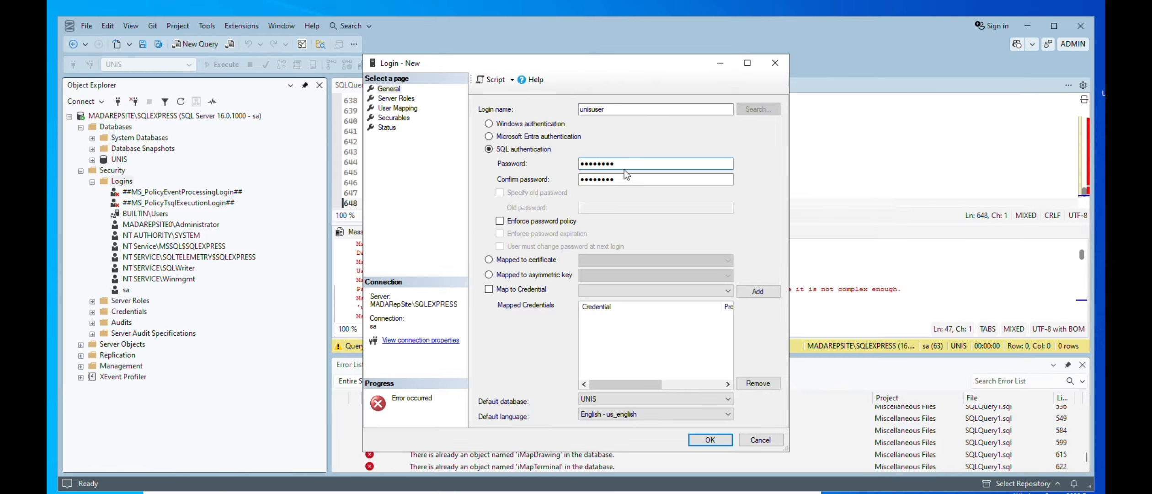
Replace the login's password and try to re-enter its confirmation
{"action": "left_click_drag", "start_coordinate": [624, 166], "coordinate": [553, 166]}
{"action": "key", "text": "Tab"}
{"action": "key", "text": "BackSpace"}
{"action": "key", "text": "BackSpace"}
{"action": "key", "text": "BackSpace"}
{"action": "key", "text": "BackSpace"}
{"action": "key", "text": "BackSpace"}
{"action": "key", "text": "BackSpace"}
{"action": "key", "text": "BackSpace"}
{"action": "key", "text": "BackSpace"}
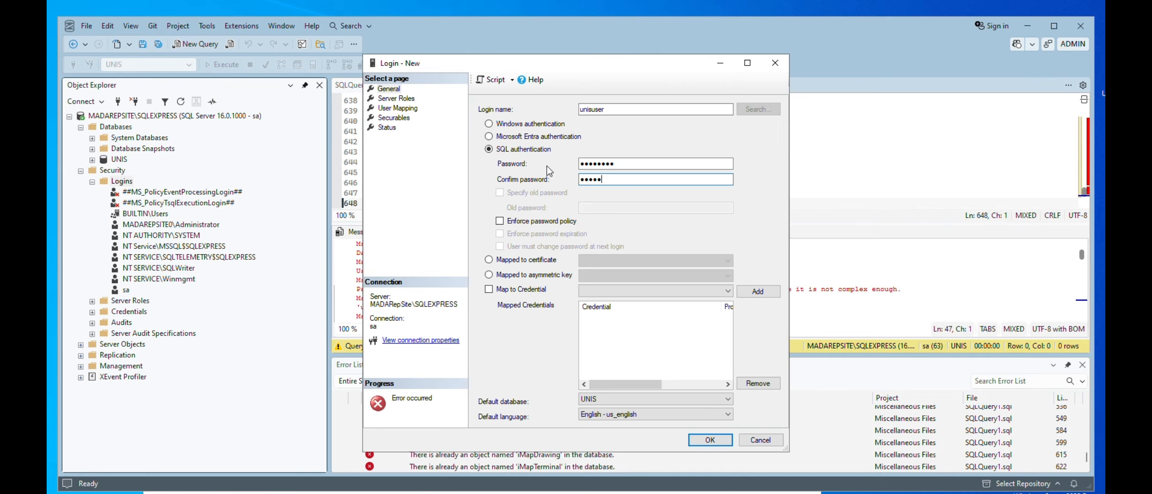
{"action": "key", "text": "shift+Tab"}
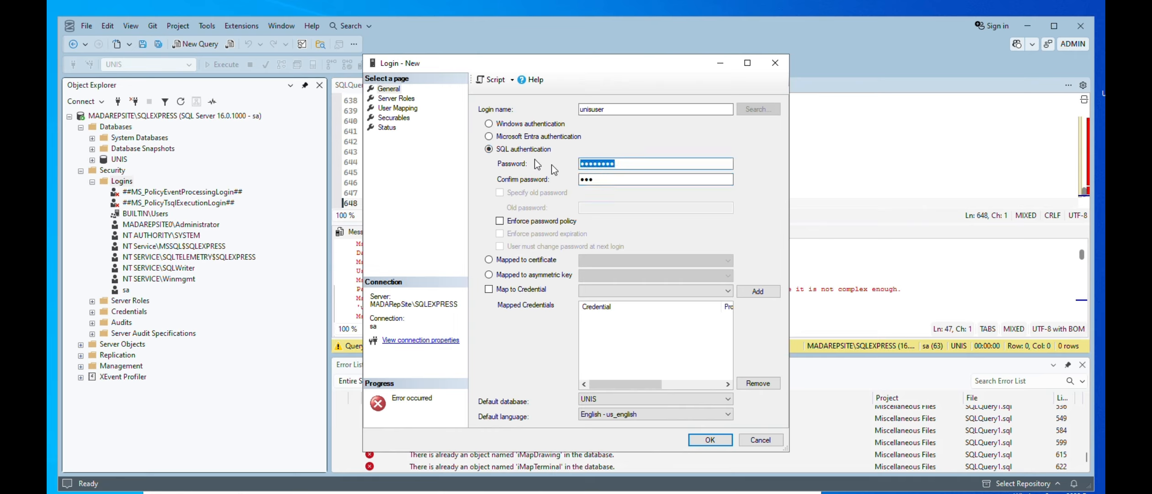
Re-enter the login's password and matching confirmation, and create the unisuser login
{"action": "key", "text": "Tab"}
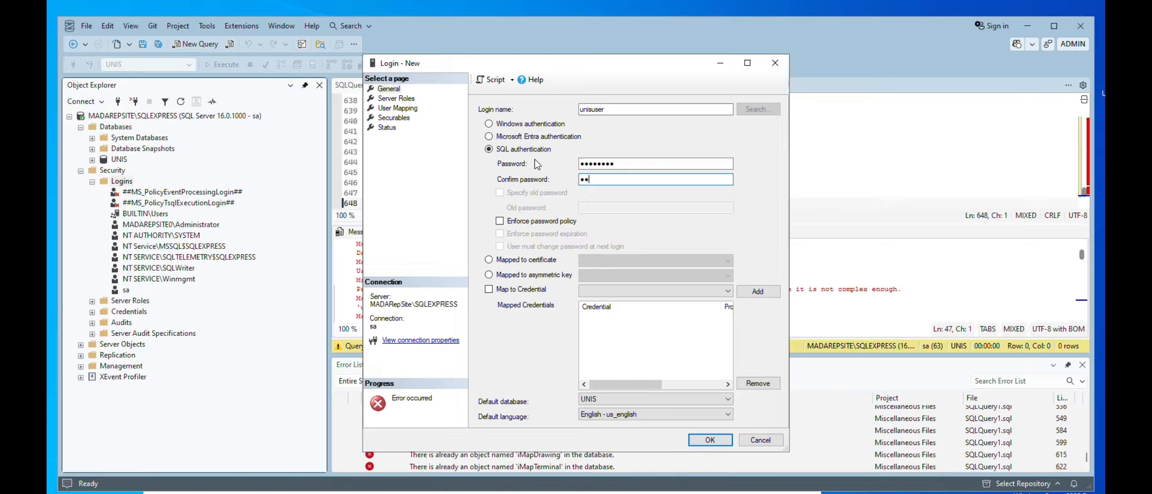
{"action": "left_click", "coordinate": [704, 440]}
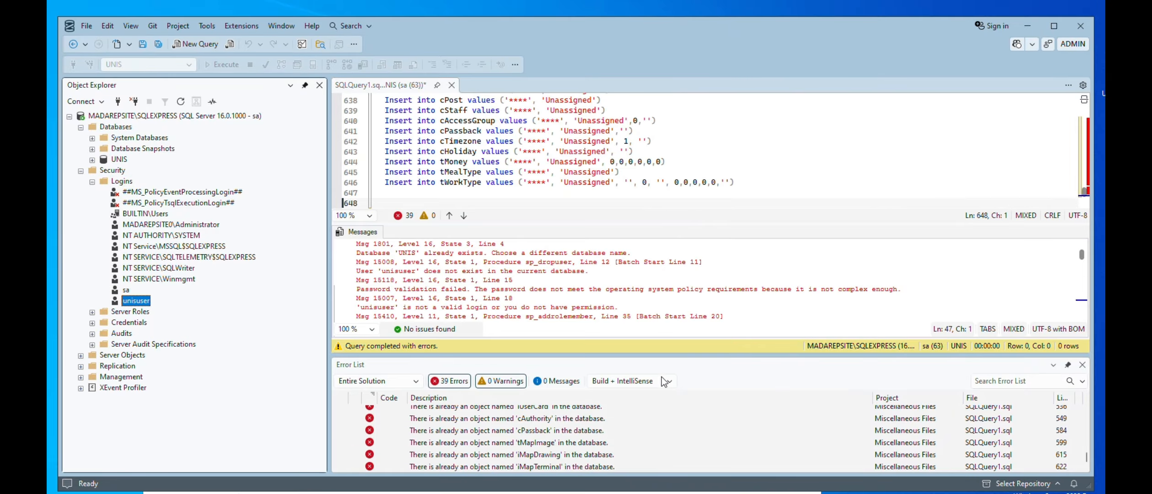
Open the unisuser login's properties, map it to the UNIS database and grant it the db_owner role
{"action": "right_click", "coordinate": [147, 300]}
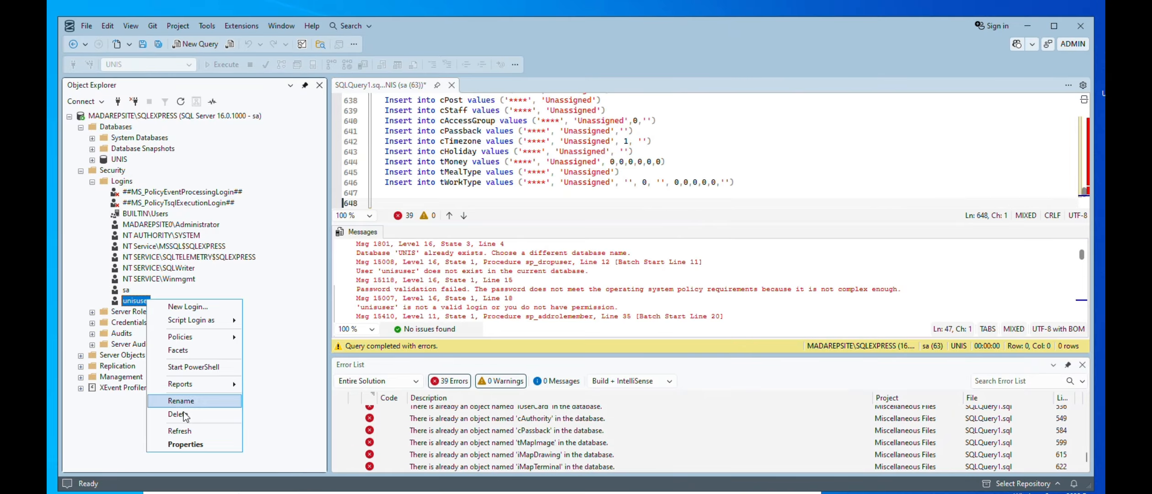
{"action": "left_click", "coordinate": [186, 443]}
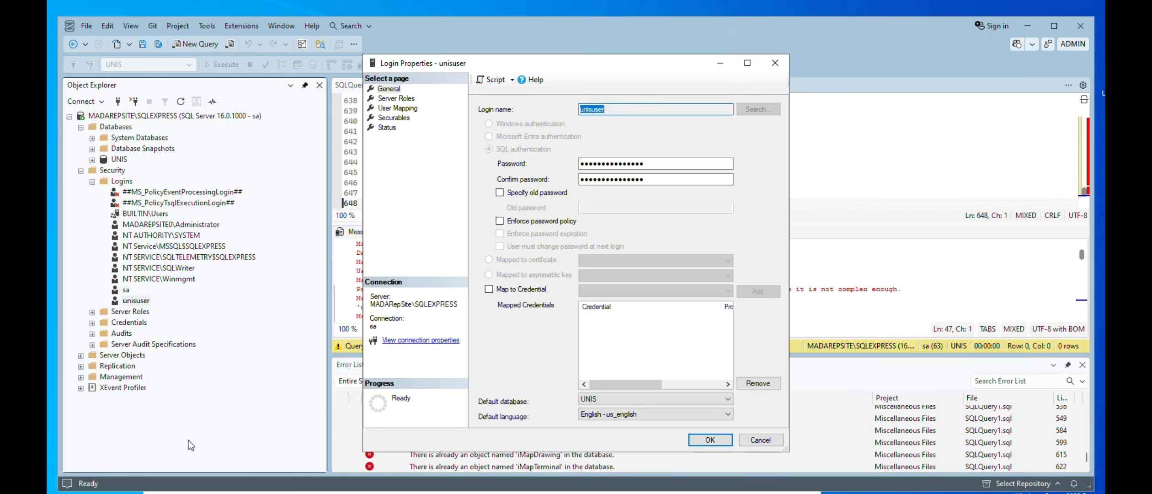
{"action": "left_click", "coordinate": [388, 129]}
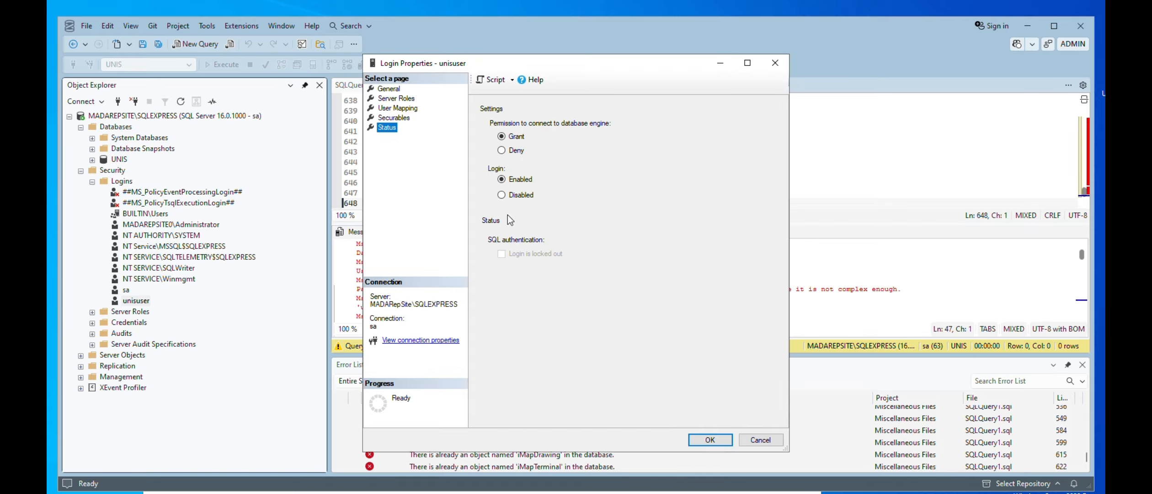
{"action": "left_click", "coordinate": [398, 110]}
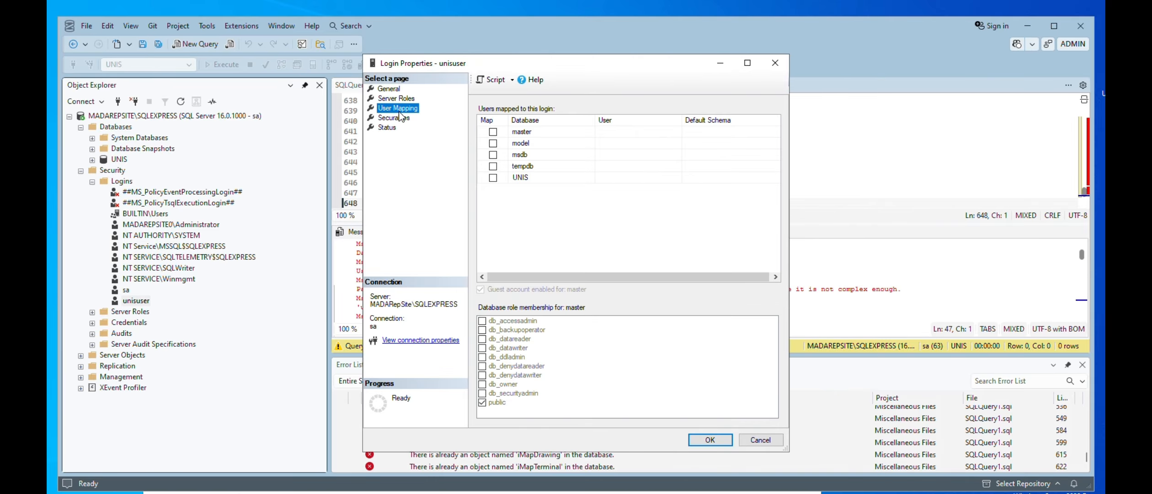
{"action": "left_click", "coordinate": [537, 179]}
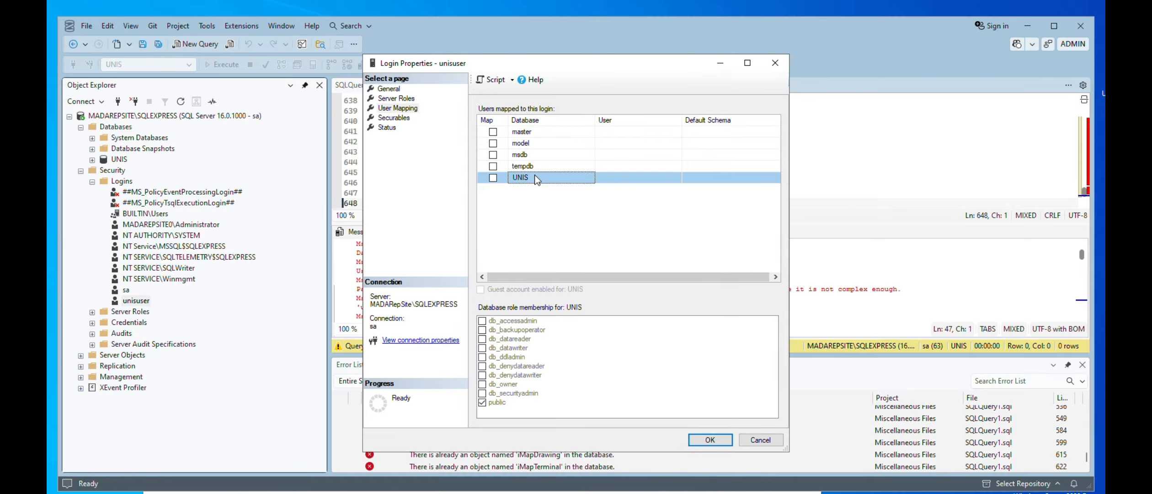
{"action": "left_click", "coordinate": [492, 178]}
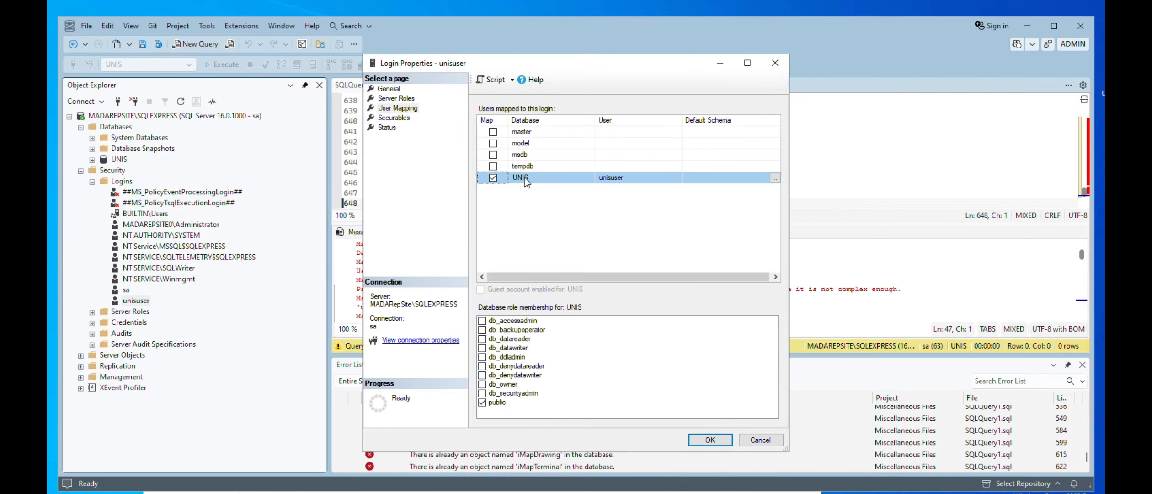
{"action": "left_click", "coordinate": [482, 384]}
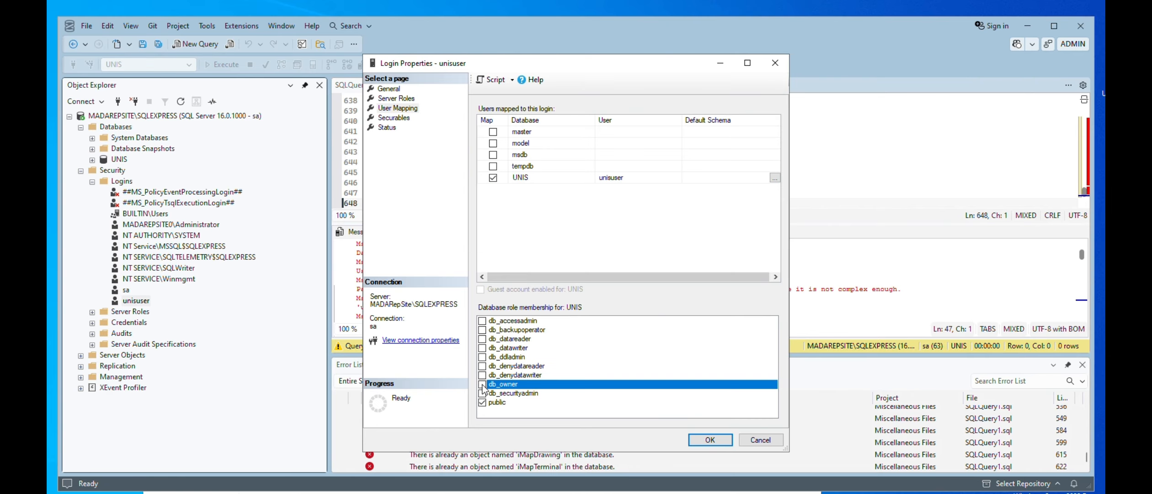
{"action": "left_click", "coordinate": [481, 384]}
Set the default schema of unisuser's UNIS mapping to dbo and save the login properties
{"action": "left_click", "coordinate": [700, 180]}
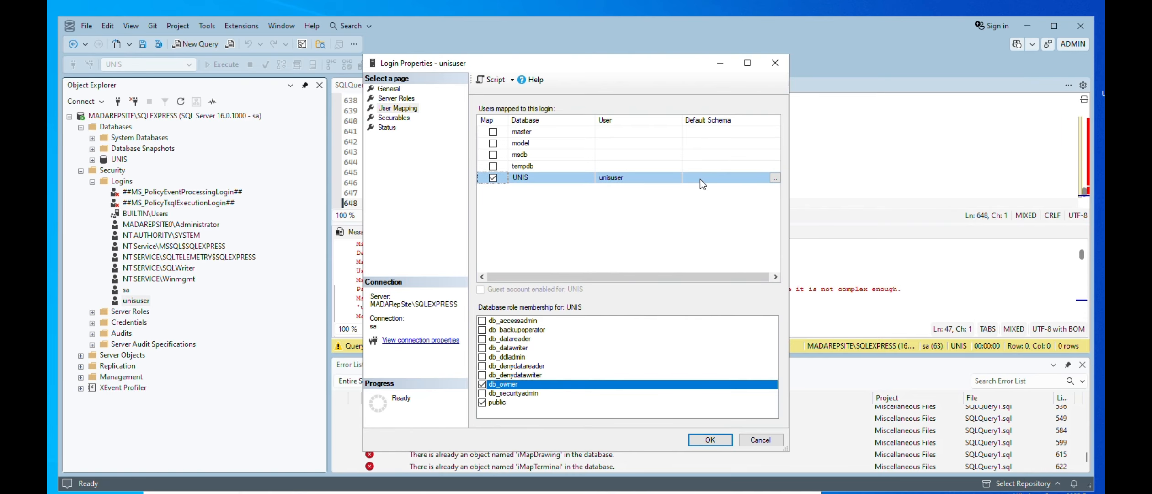
{"action": "left_click", "coordinate": [772, 179]}
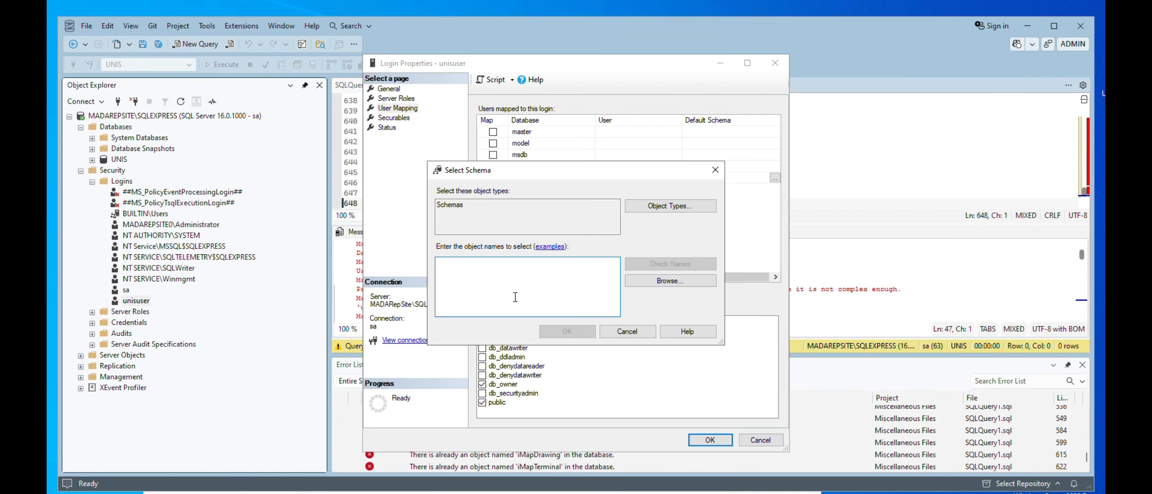
{"action": "type", "text": "dbo"}
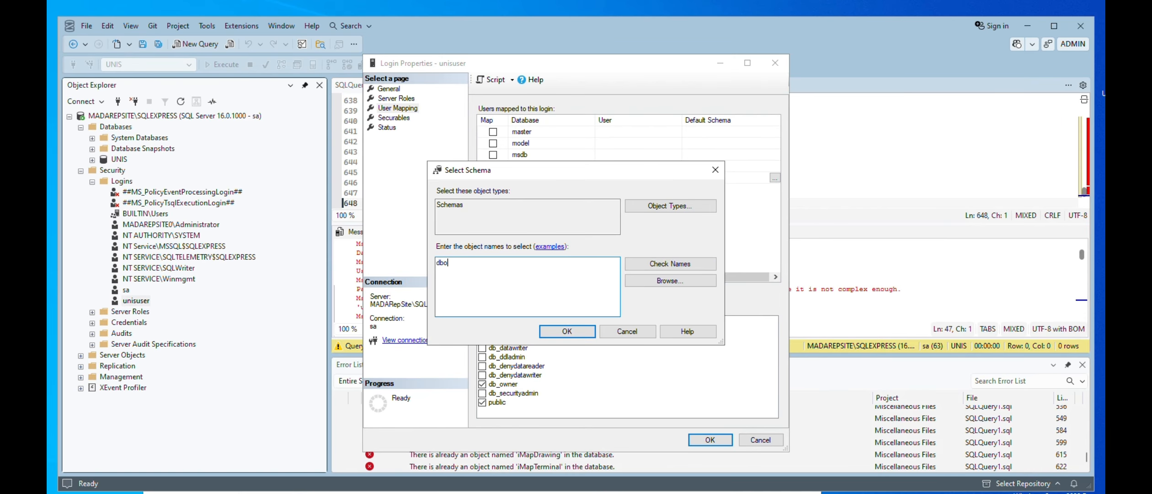
{"action": "key", "text": "Return"}
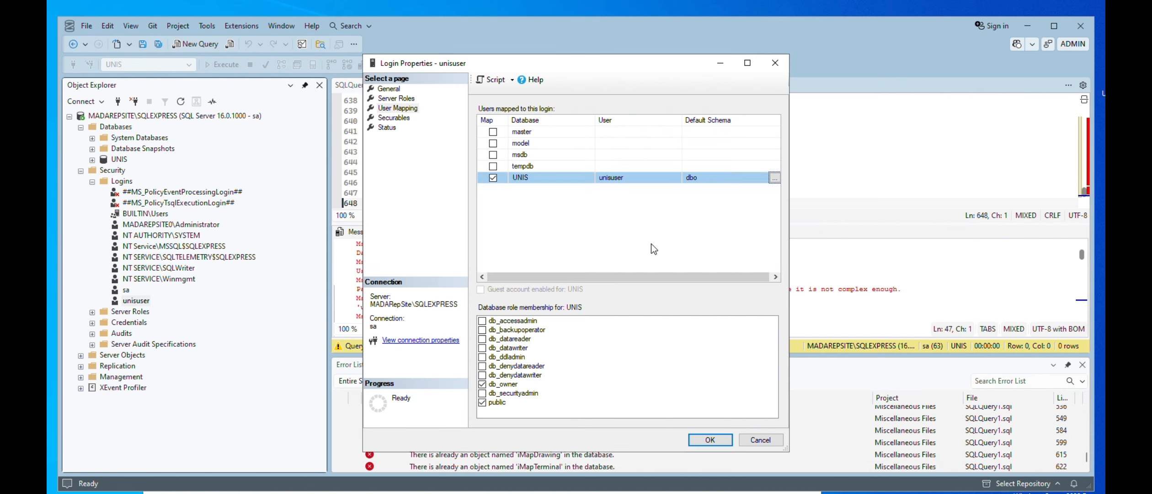
{"action": "left_click", "coordinate": [699, 441]}
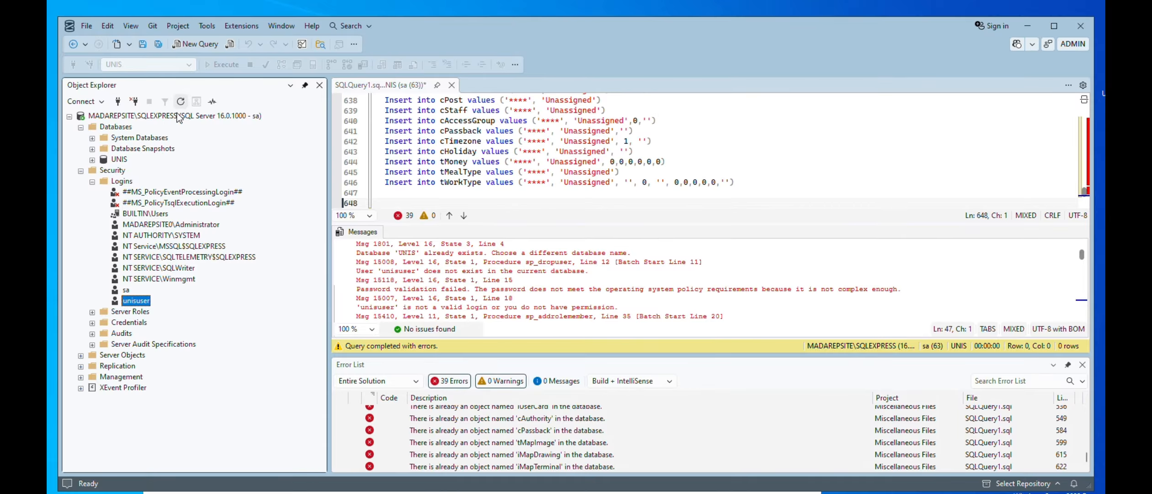
Reopen the unisuser login's properties, check its user mapping and roles for the UNIS database, and close them
{"action": "right_click", "coordinate": [132, 300]}
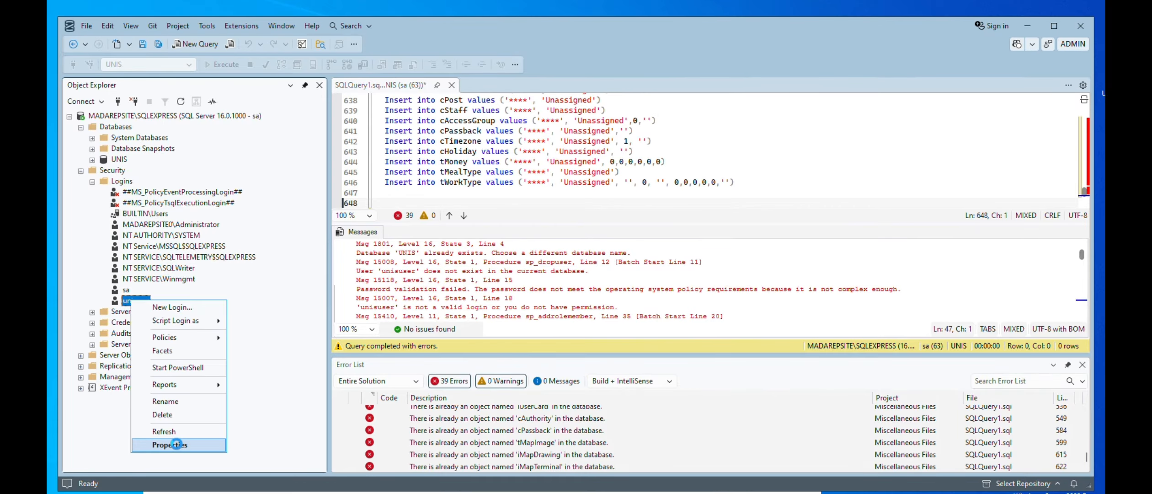
{"action": "left_click", "coordinate": [201, 445]}
{"action": "left_click", "coordinate": [406, 109]}
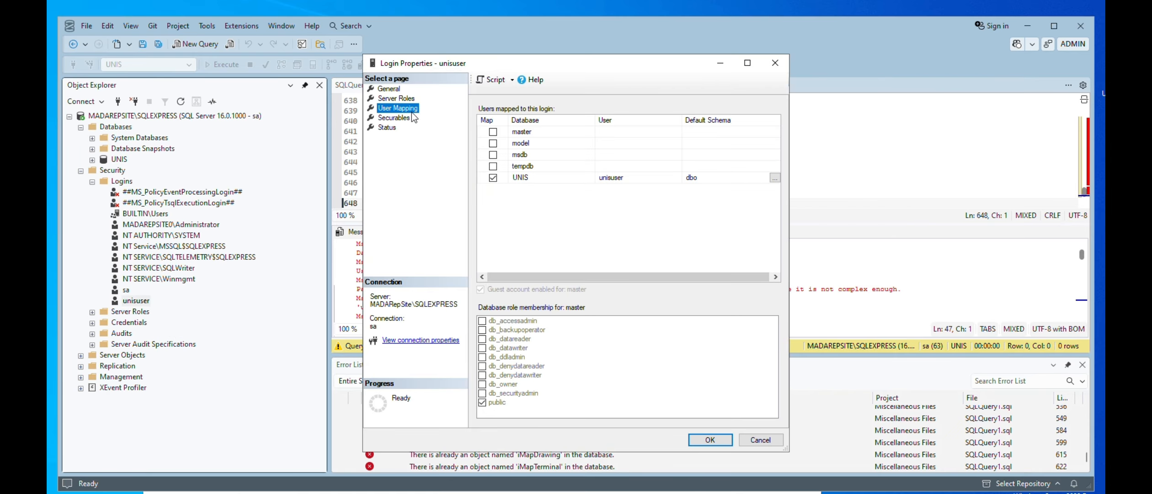
{"action": "left_click", "coordinate": [543, 180]}
{"action": "left_click", "coordinate": [728, 439]}
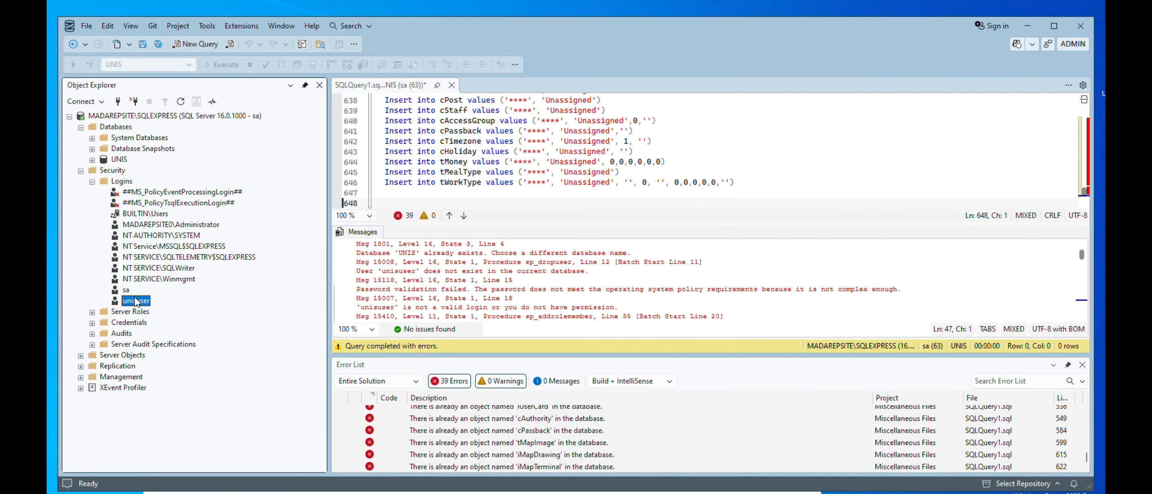
Disconnect from the SQLEXPRESS server, close SQL Server Management Studio without saving the query, and minimize the 4_files folder window
{"action": "left_click", "coordinate": [129, 117]}
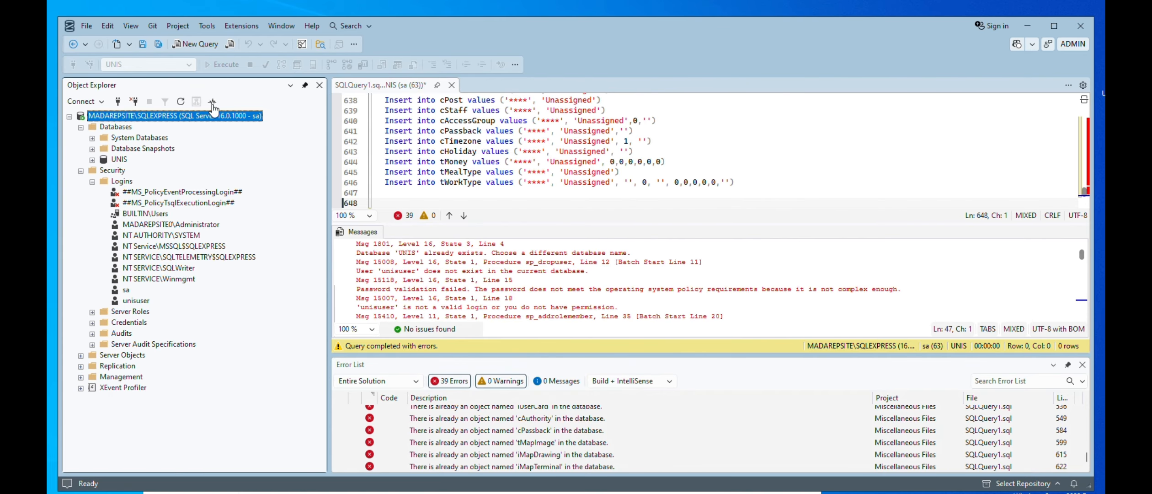
{"action": "left_click", "coordinate": [132, 101]}
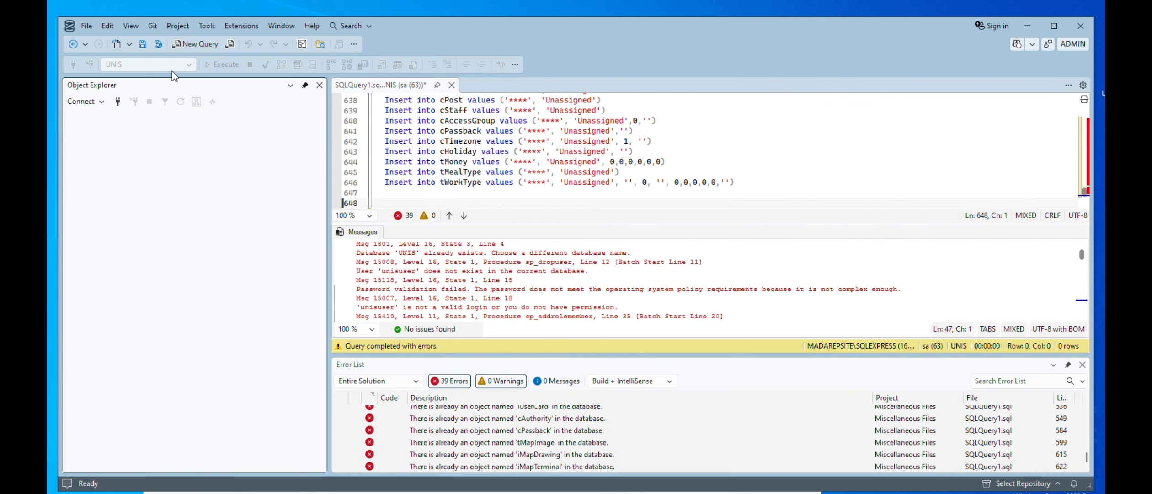
{"action": "left_click", "coordinate": [1080, 27]}
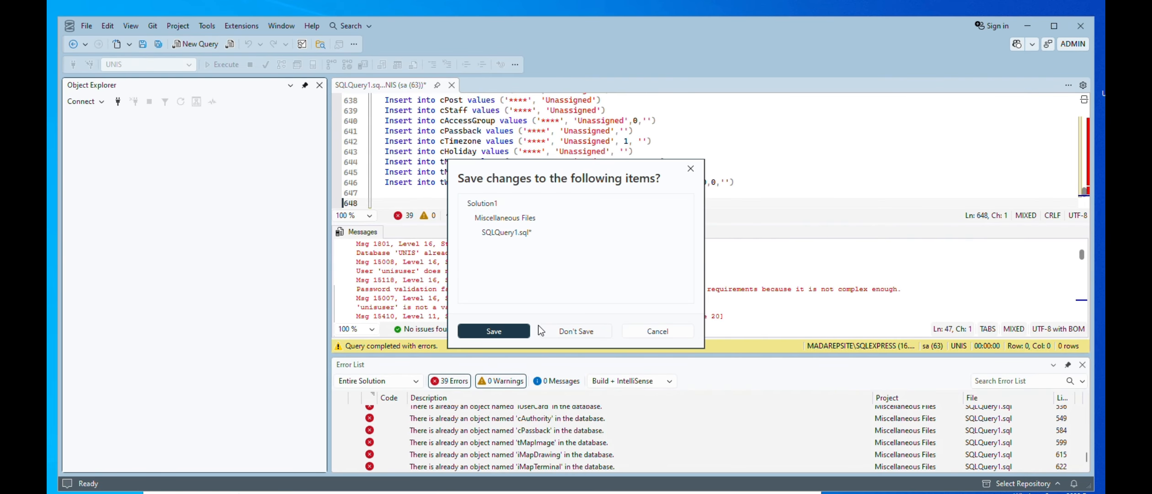
{"action": "left_click", "coordinate": [561, 331]}
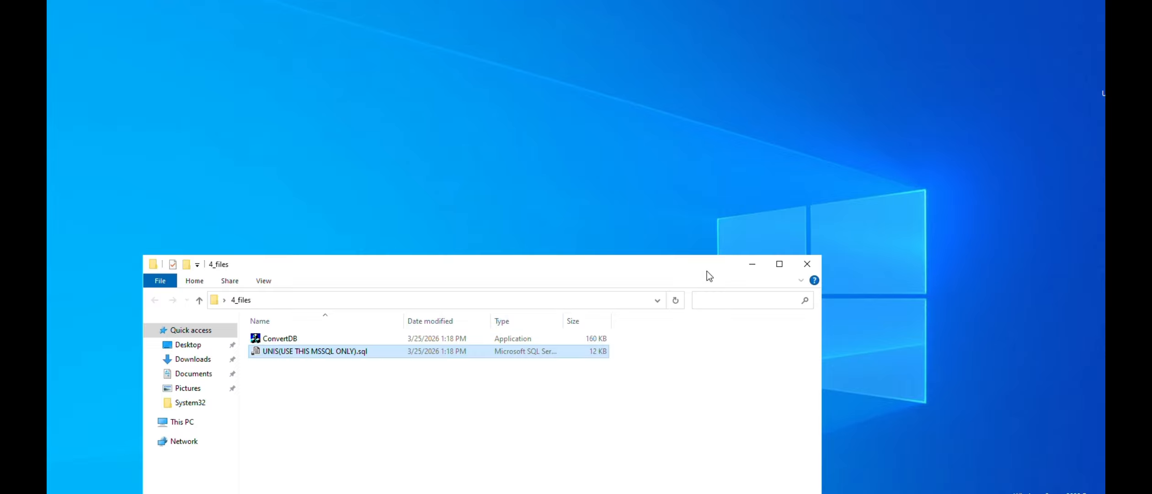
{"action": "left_click", "coordinate": [752, 267]}
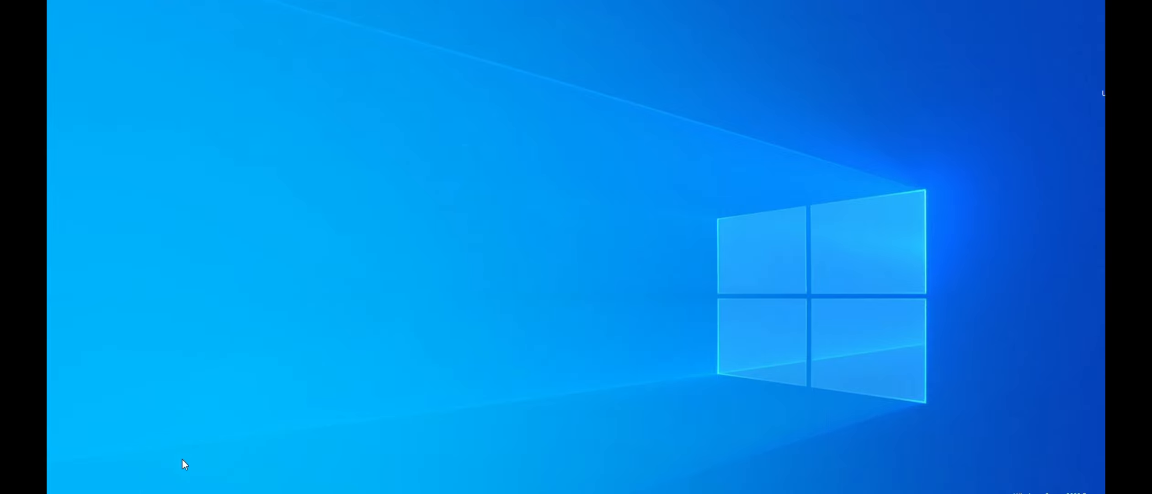
Switch to ODBC Data Sources (32-bit) and show the system data sources
{"action": "key", "text": "super"}
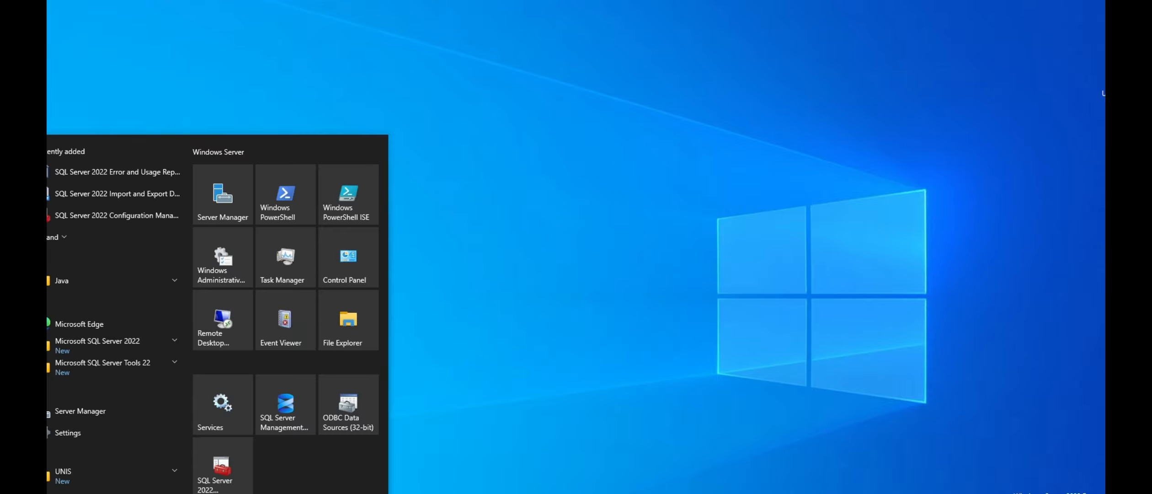
{"action": "left_click", "coordinate": [348, 412]}
{"action": "left_click", "coordinate": [463, 168]}
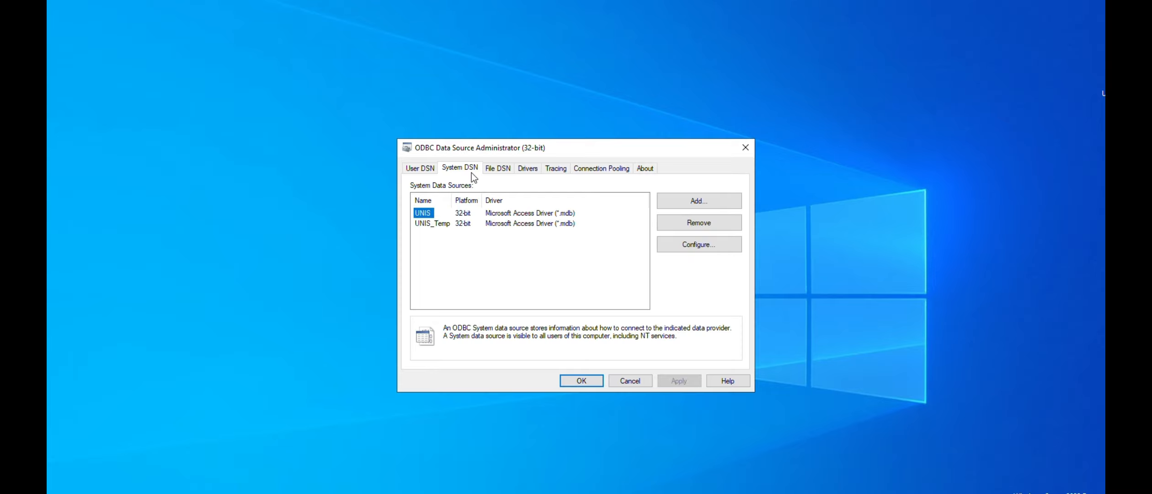
{"action": "left_click", "coordinate": [711, 204]}
{"action": "scroll", "coordinate": [607, 270], "scroll_direction": "down", "scroll_amount": 3}
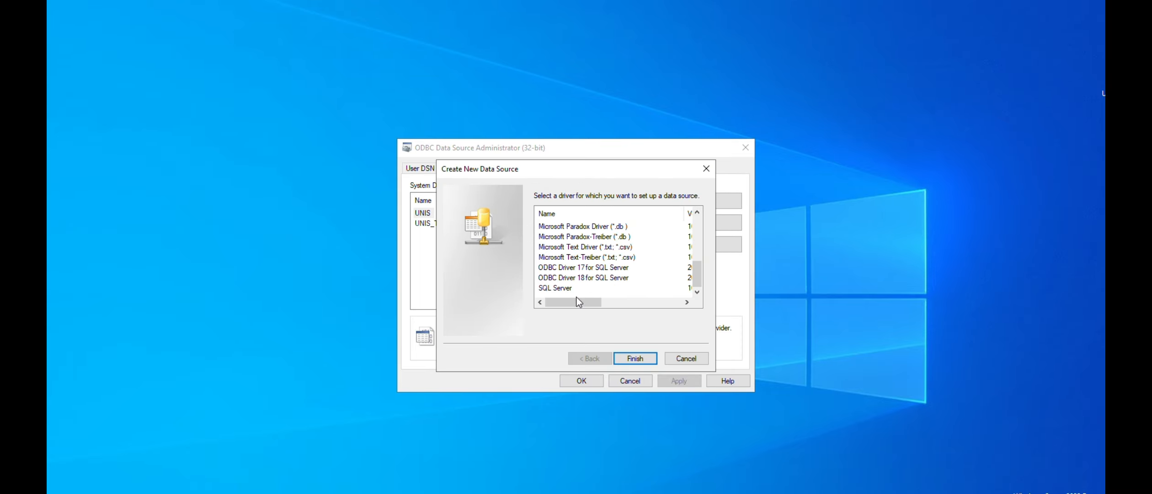
{"action": "left_click", "coordinate": [563, 289]}
{"action": "left_click", "coordinate": [635, 358]}
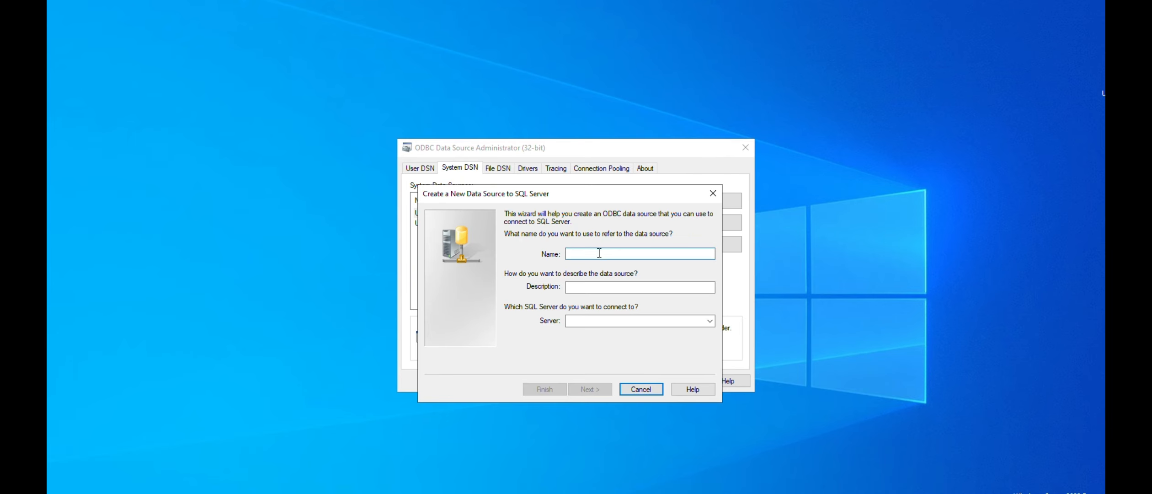
{"action": "type", "text": "UNI"}
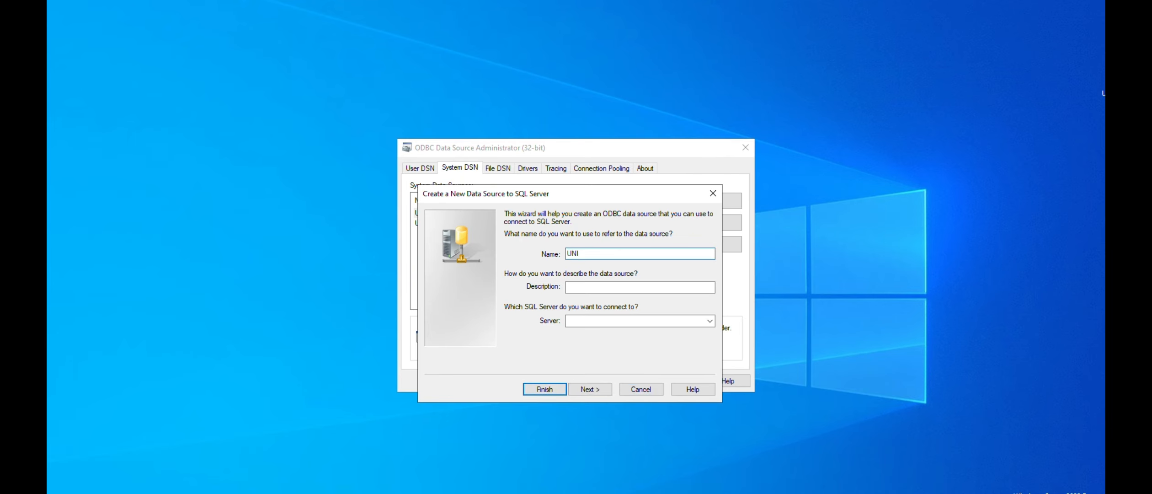
{"action": "type", "text": "SE"}
{"action": "key", "text": "BackSpace"}
{"action": "key", "text": "BackSpace"}
{"action": "key", "text": "BackSpace"}
{"action": "key", "text": "BackSpace"}
{"action": "left_click", "coordinate": [641, 388]}
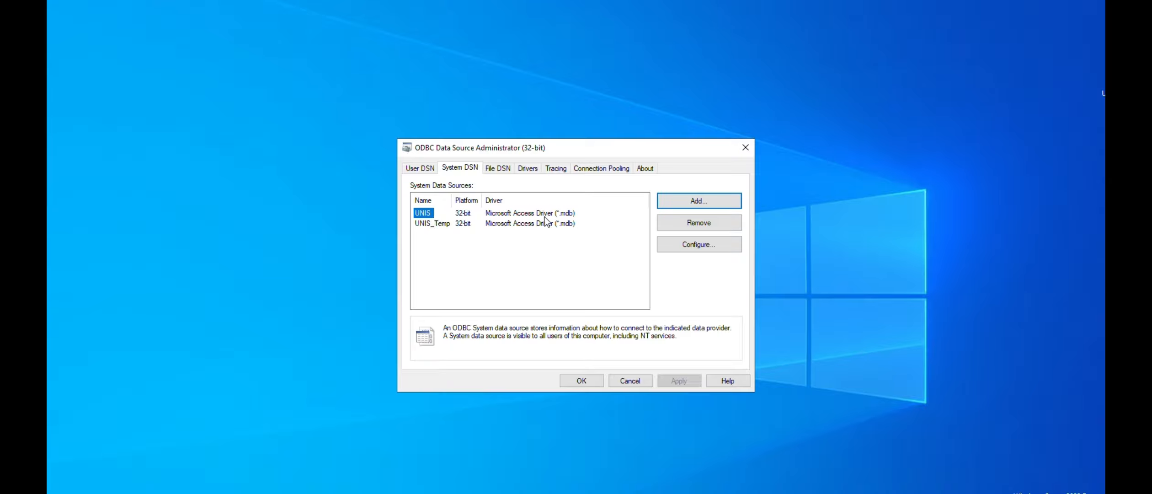
Rename the existing UNIS Access system data source to UNIS_EX
{"action": "left_click", "coordinate": [692, 240]}
{"action": "left_click", "coordinate": [533, 178]}
{"action": "type", "text": "_EX"}
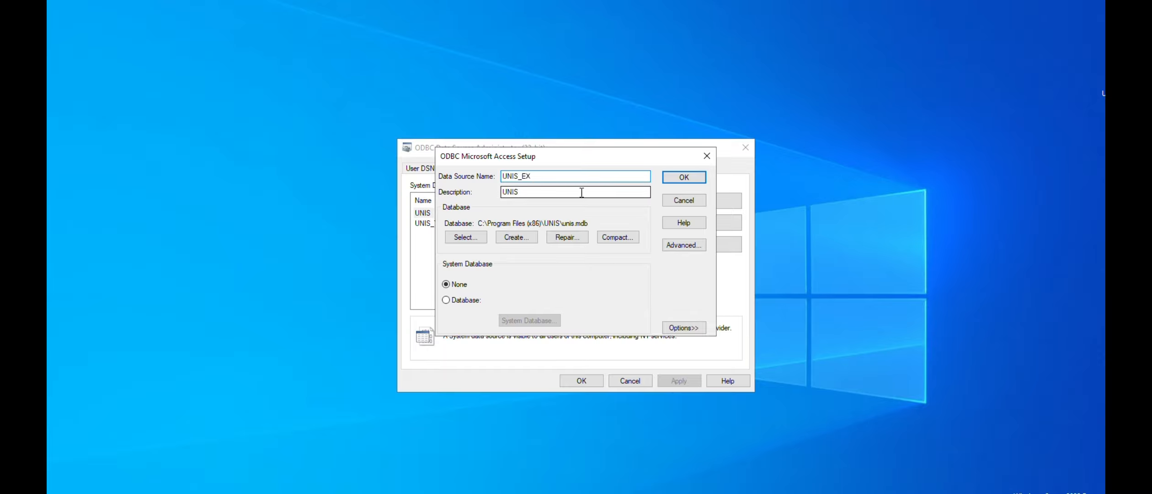
{"action": "left_click", "coordinate": [685, 177]}
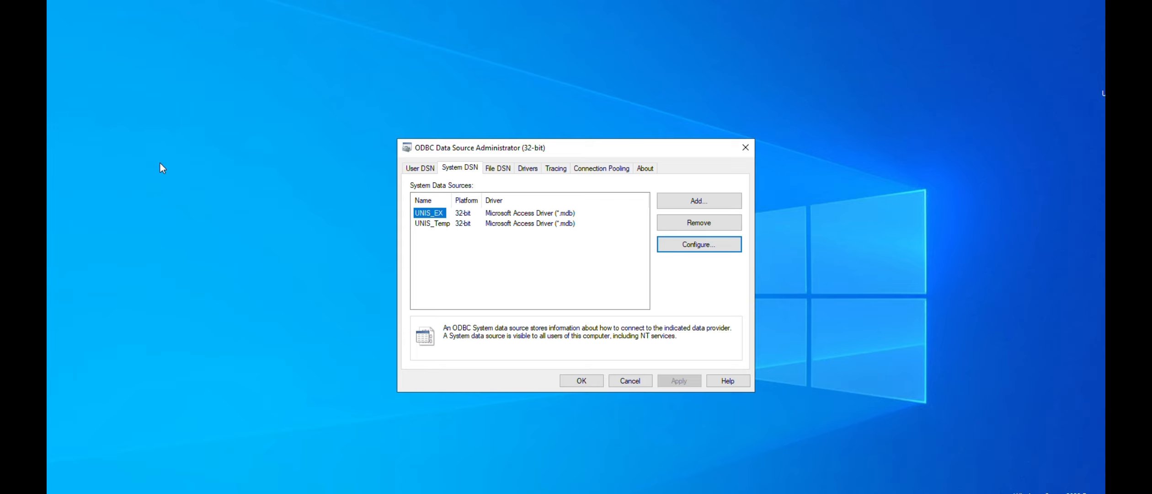
Launch UNIS Remote Manager, dismiss its database source error, and set the database server's ODBC name to UNIS_EX in the network settings
{"action": "left_click", "coordinate": [49, 147]}
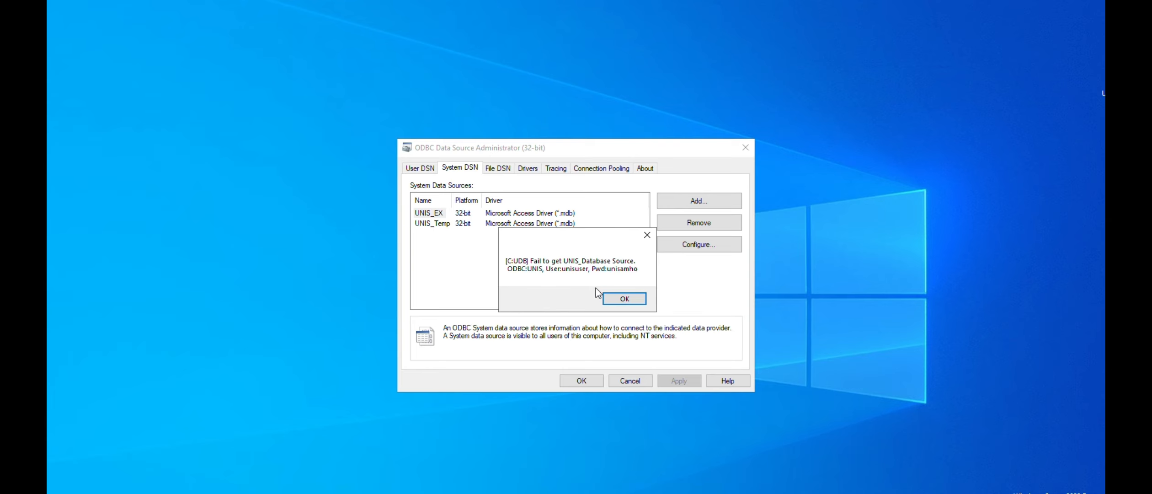
{"action": "left_click", "coordinate": [613, 300]}
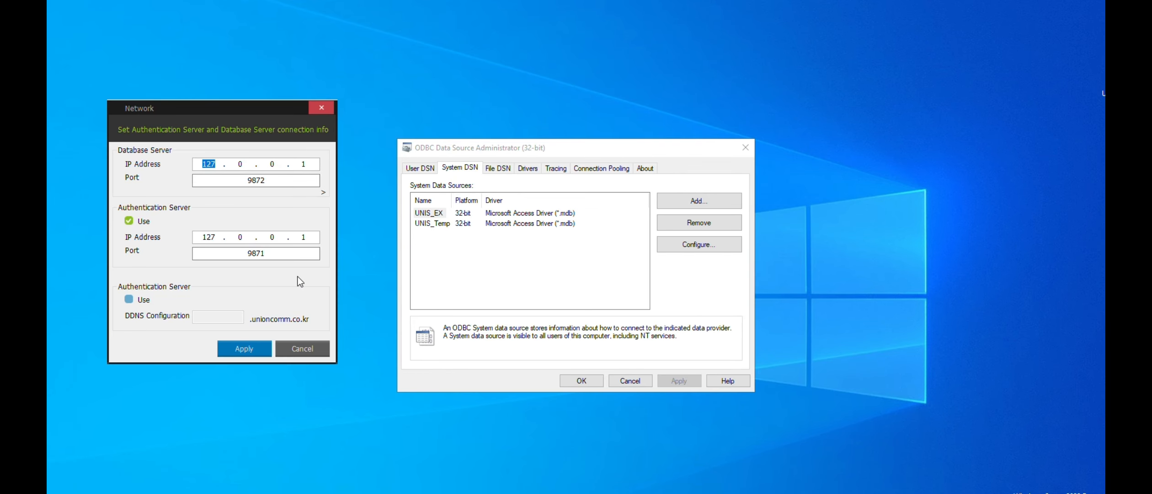
{"action": "left_click", "coordinate": [323, 192]}
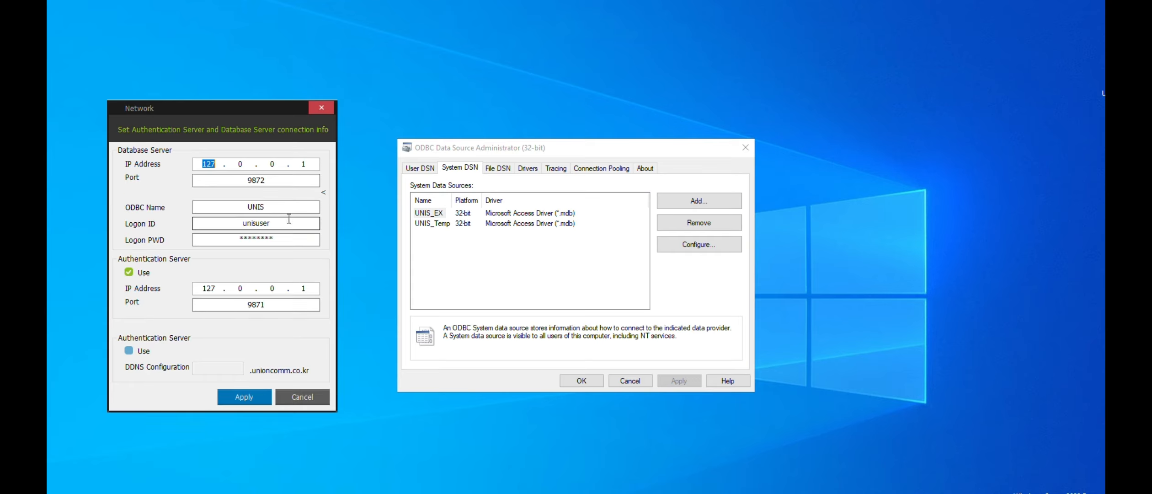
{"action": "left_click", "coordinate": [288, 207]}
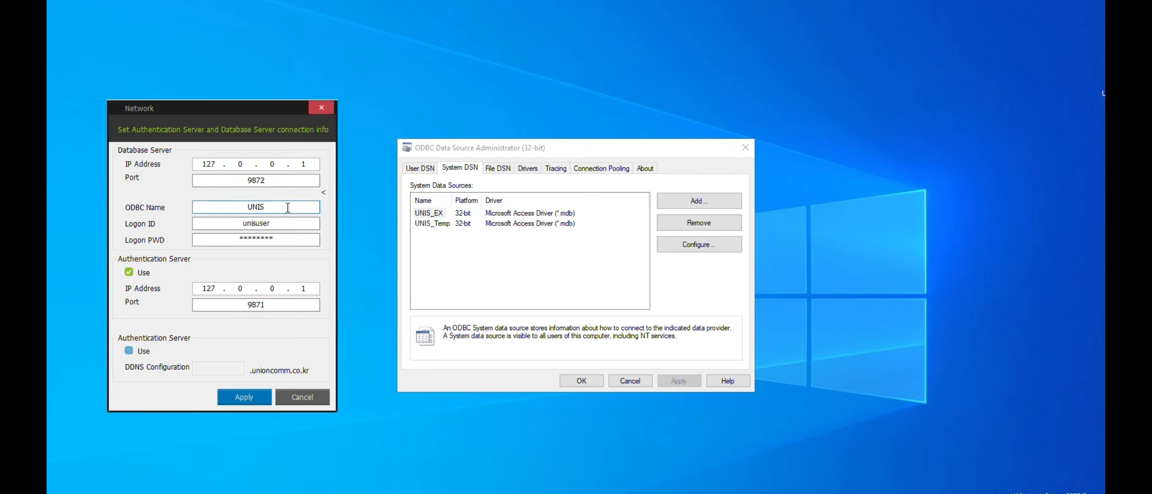
{"action": "type", "text": "_EX"}
{"action": "left_click", "coordinate": [259, 392]}
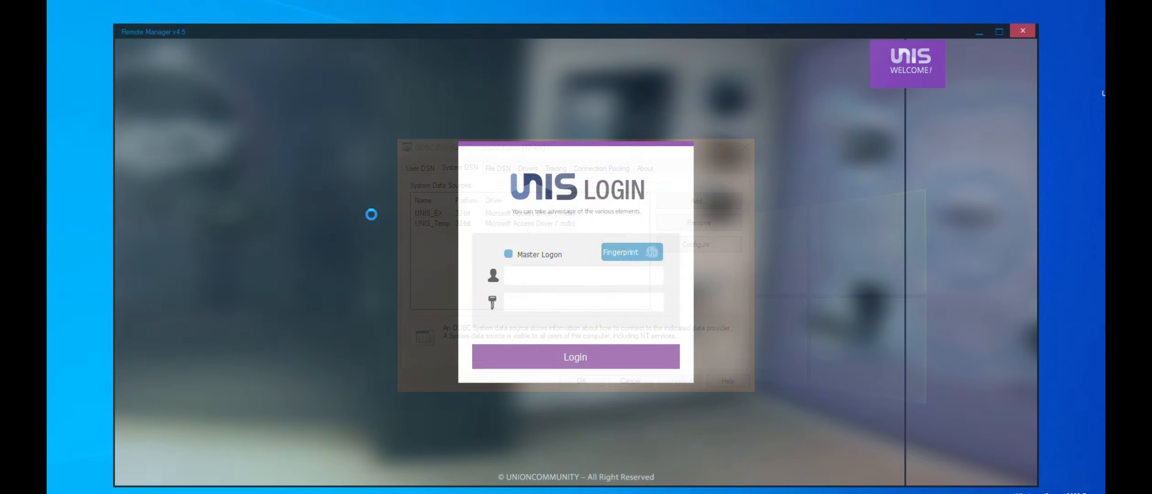
Test the UNIS connection by logging in with Master Logon and the master password, and exit the program
{"action": "left_click", "coordinate": [508, 254]}
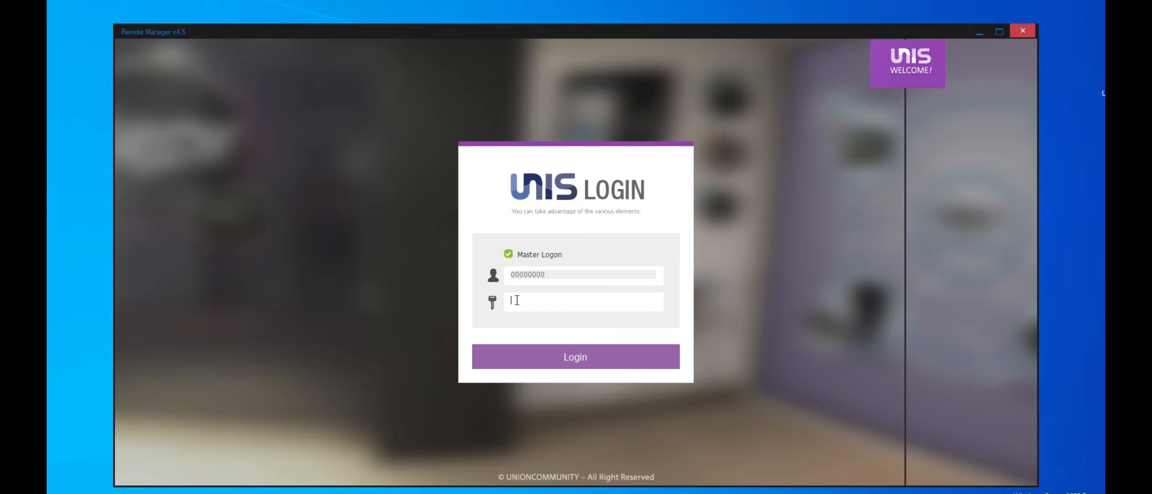
{"action": "type", "text": "*****"}
{"action": "key", "text": "Return"}
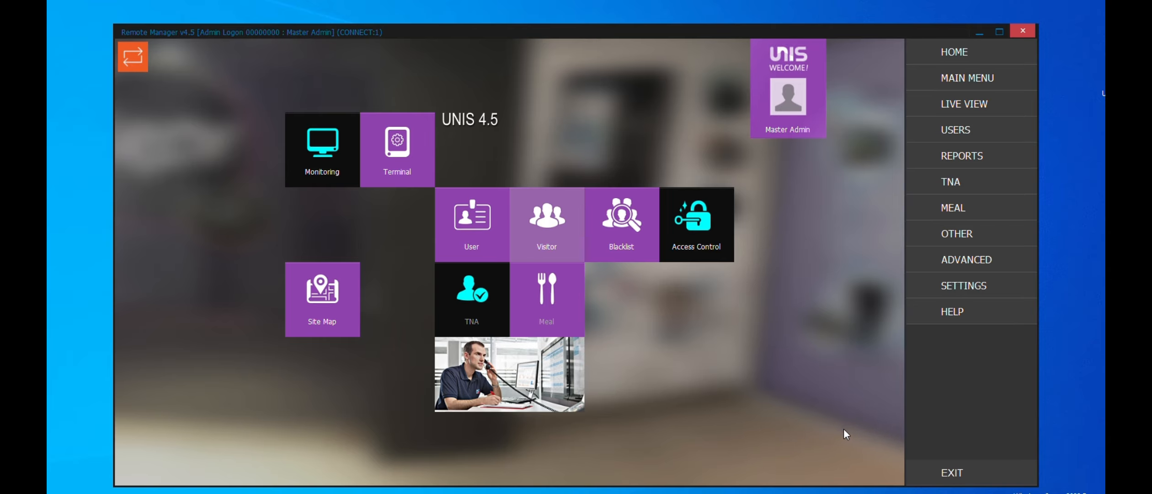
{"action": "left_click", "coordinate": [967, 475]}
{"action": "left_click", "coordinate": [600, 277]}
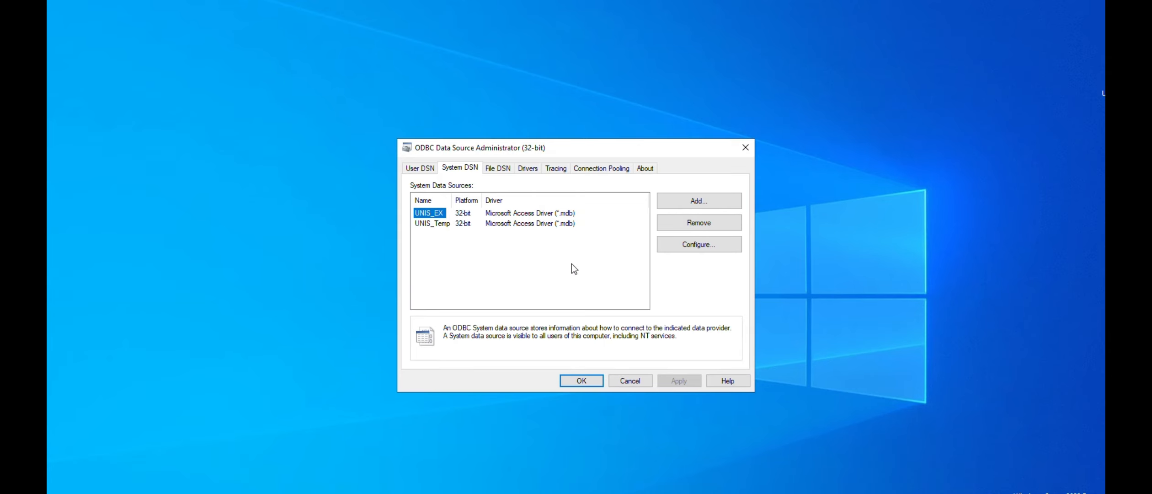
Start a new system data source with the SQL Server driver and name it UNIS
{"action": "left_click", "coordinate": [707, 200]}
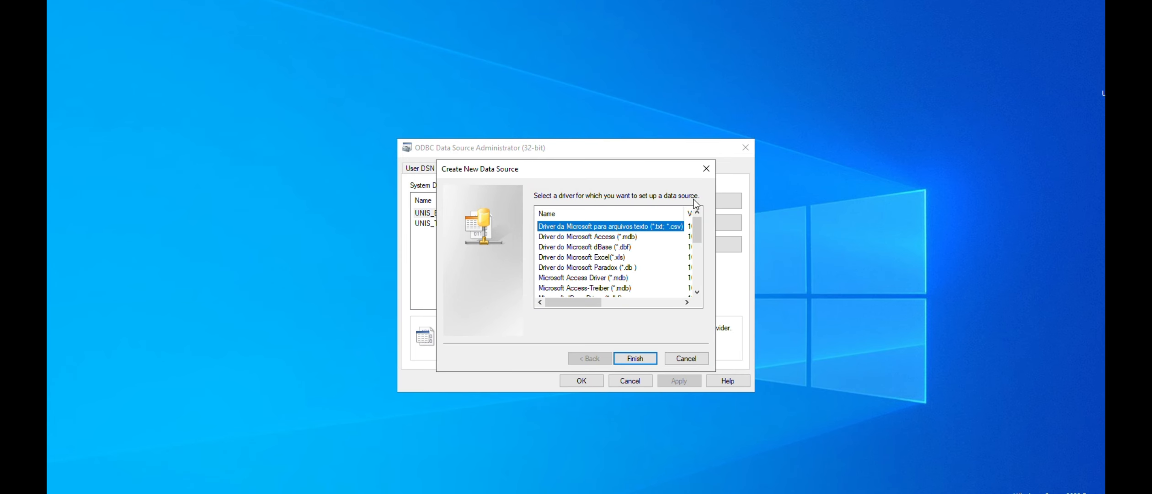
{"action": "scroll", "coordinate": [577, 283], "scroll_direction": "down", "scroll_amount": 5}
{"action": "left_click", "coordinate": [562, 288]}
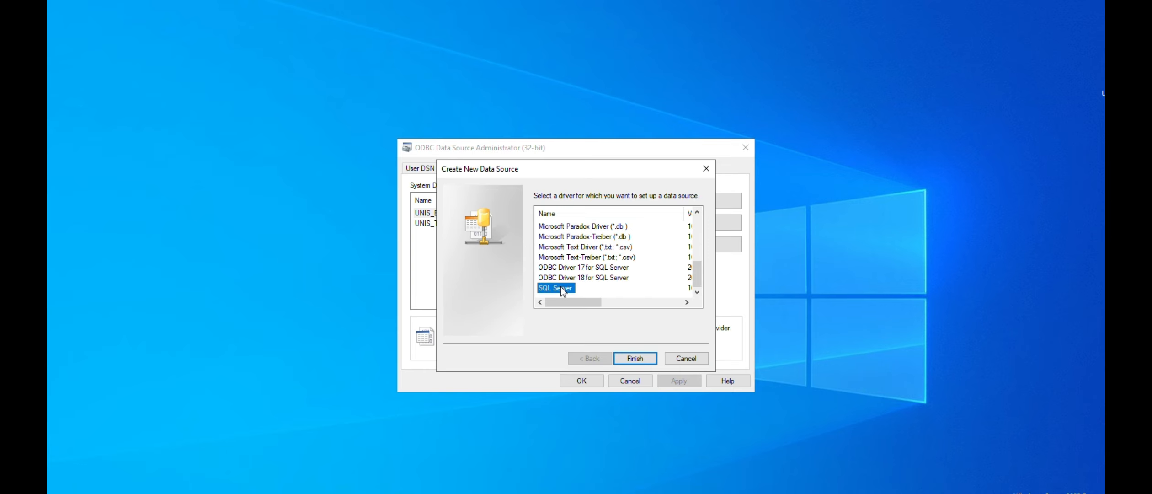
{"action": "left_click", "coordinate": [630, 359]}
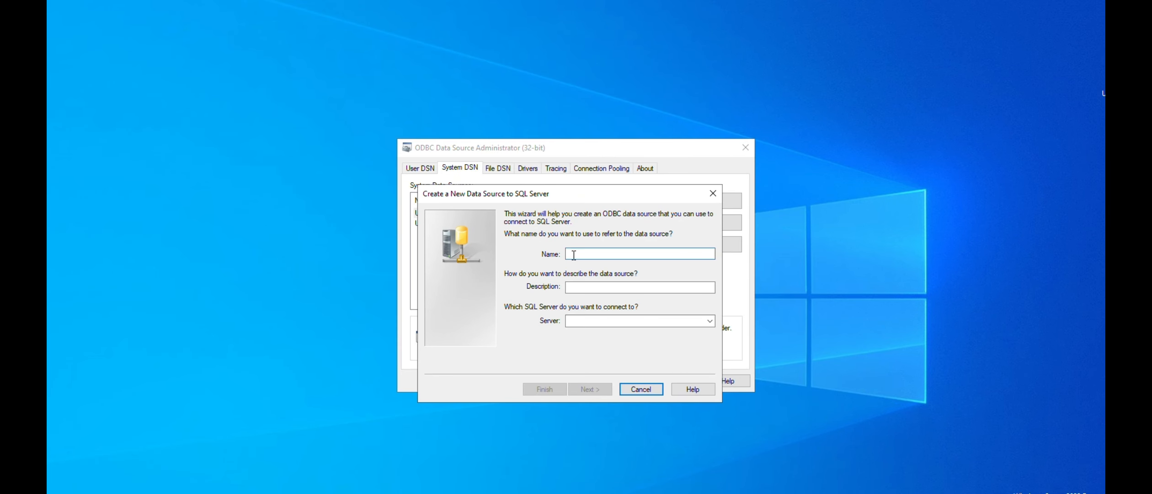
{"action": "type", "text": "UNIS"}
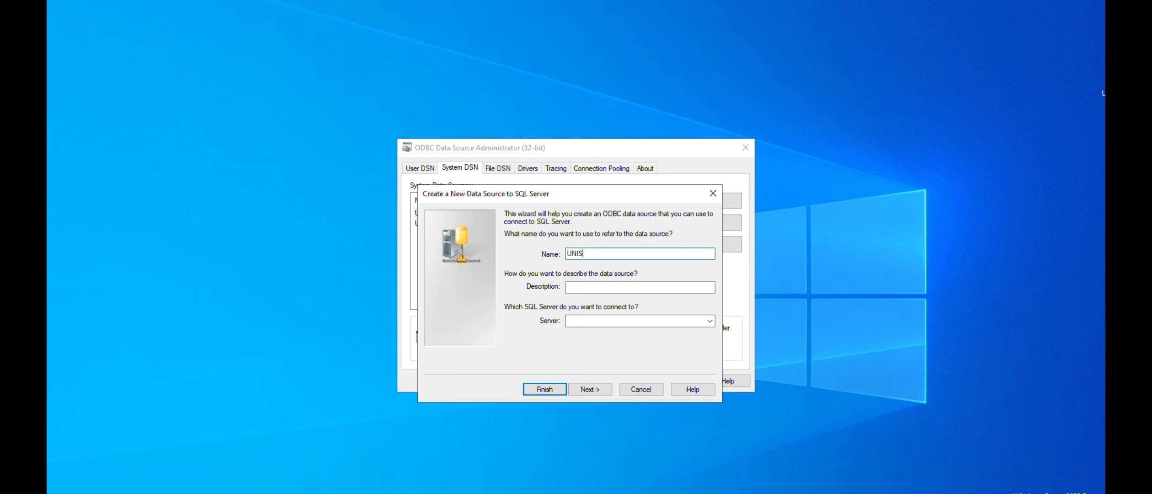
Choose the detected server \MADAREPSITE\MSSQLSERVER for the new UNIS data source
{"action": "left_click", "coordinate": [637, 321]}
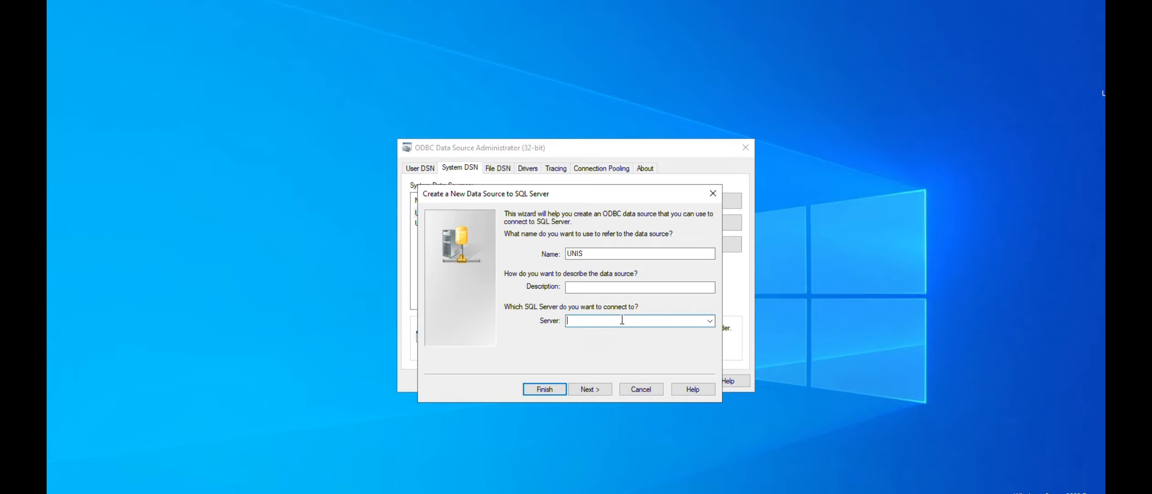
{"action": "left_click", "coordinate": [707, 321]}
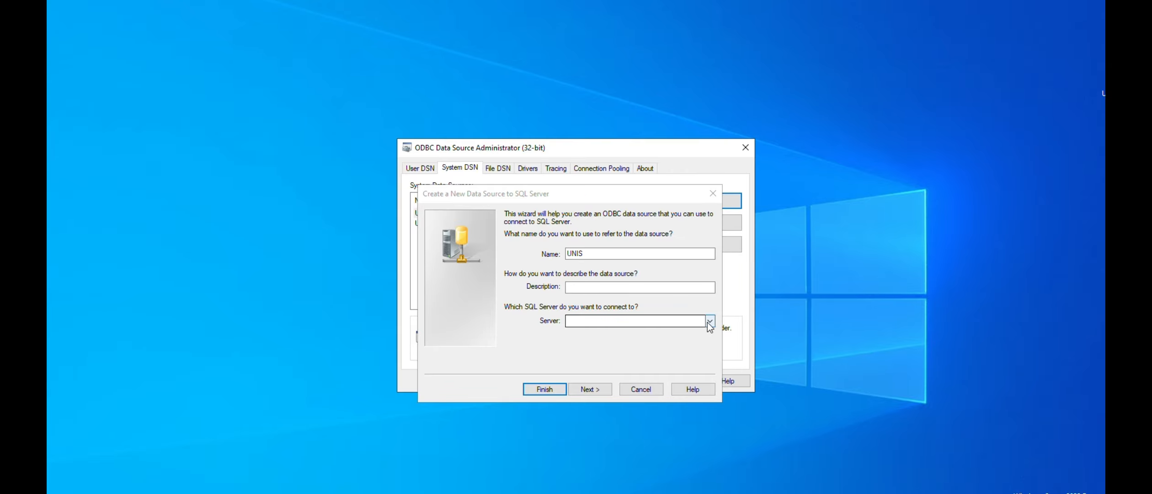
{"action": "left_click", "coordinate": [710, 322]}
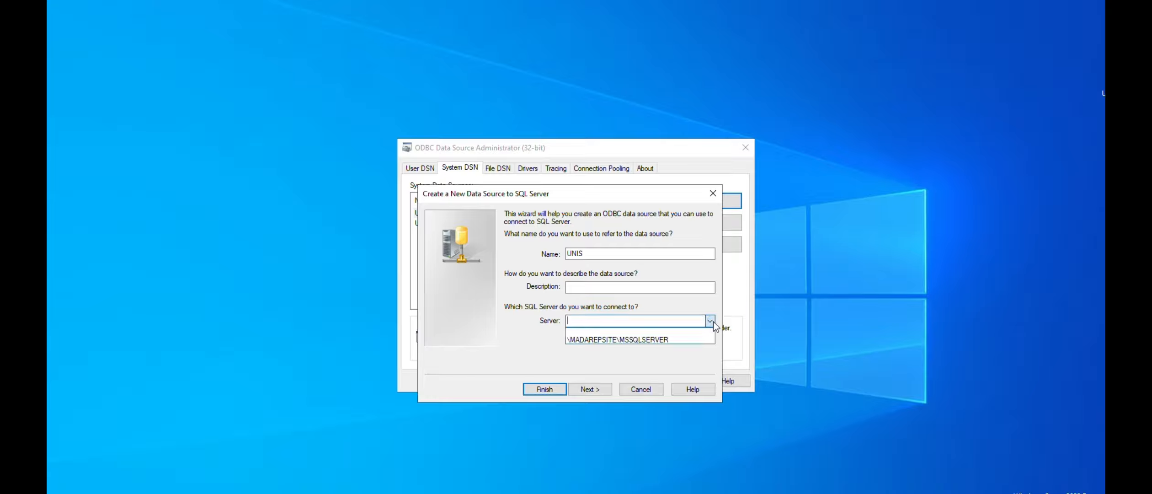
{"action": "left_click", "coordinate": [629, 341]}
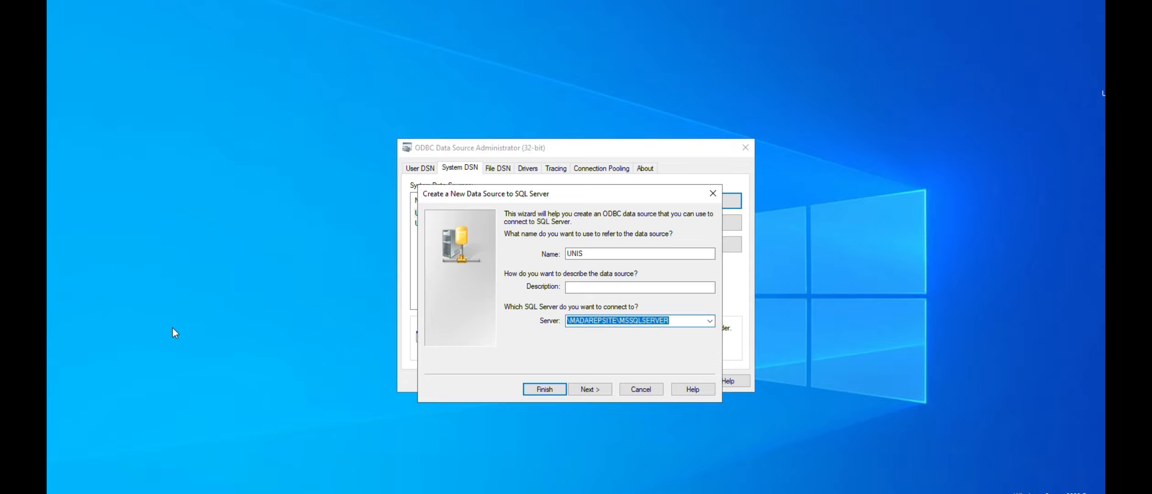
Switch to SQL Server Management Studio, connect to MADAREPSITE\SQLEXPRESS as sa, and open the server's properties to examine its instance name
{"action": "key", "text": "super"}
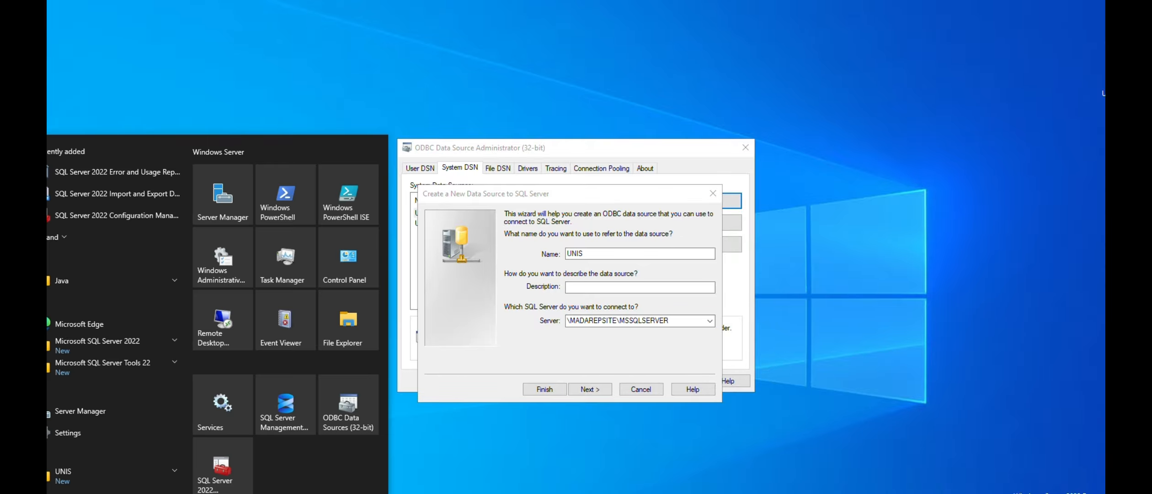
{"action": "left_click", "coordinate": [289, 402]}
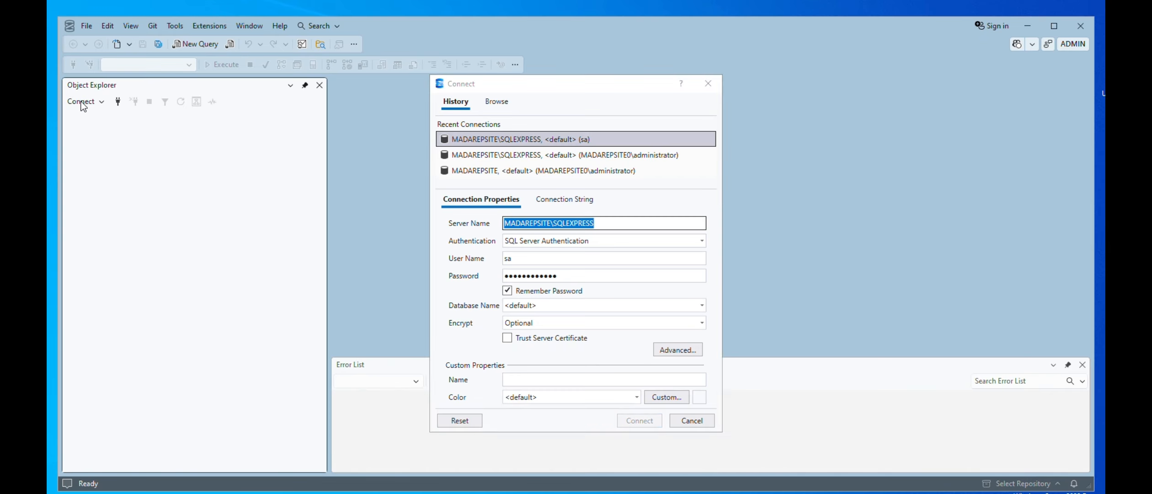
{"action": "left_click", "coordinate": [528, 140]}
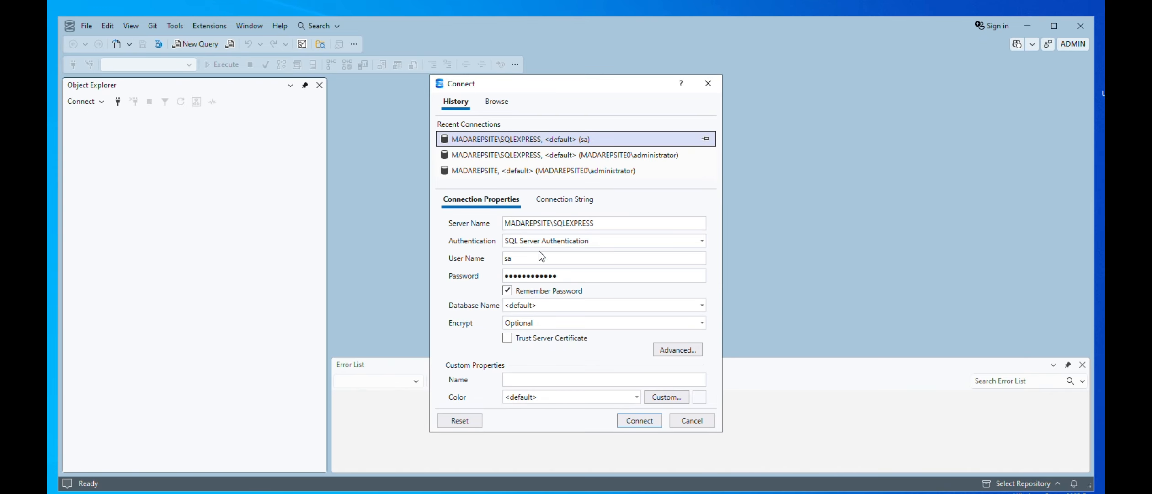
{"action": "left_click", "coordinate": [644, 417]}
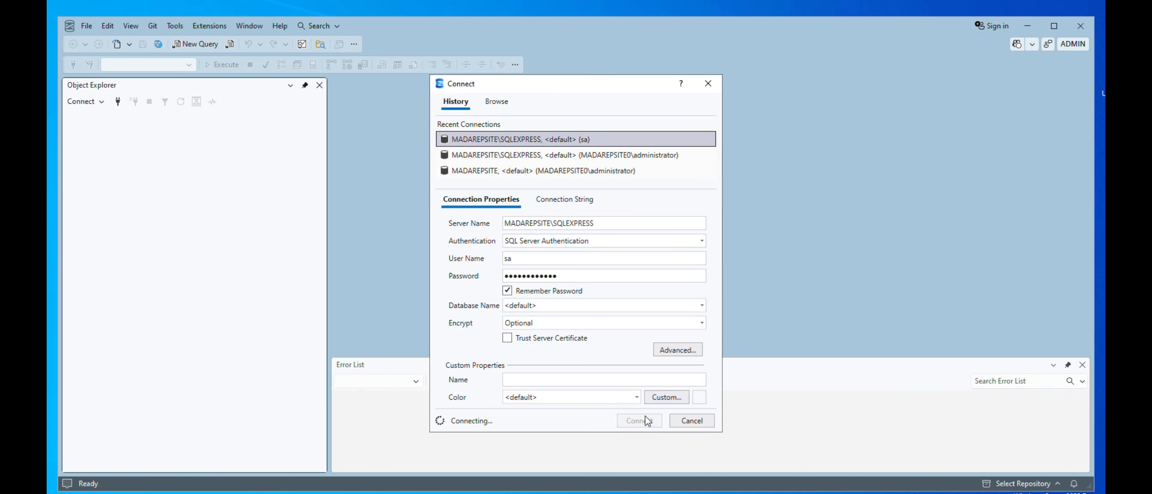
{"action": "right_click", "coordinate": [104, 116]}
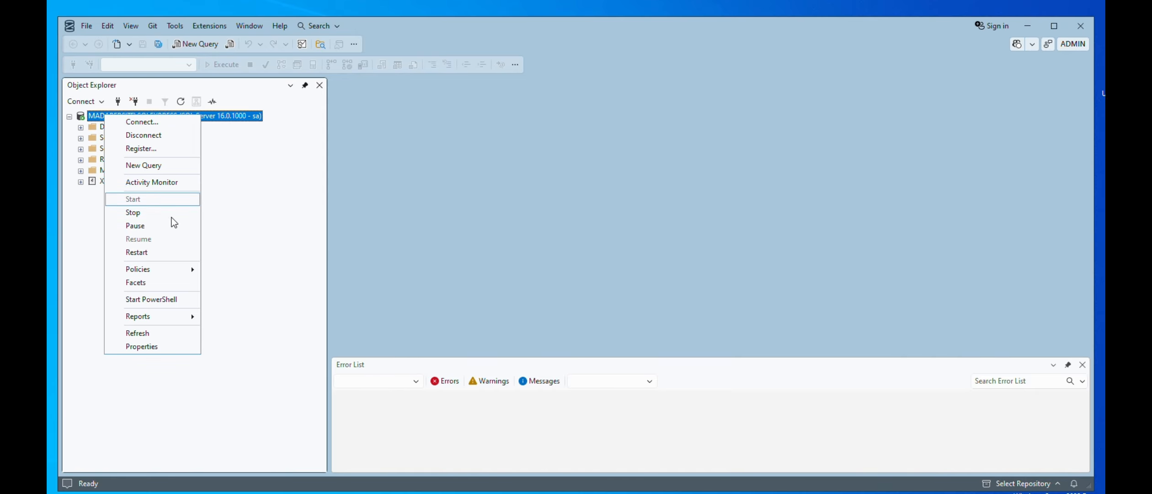
{"action": "left_click", "coordinate": [143, 347]}
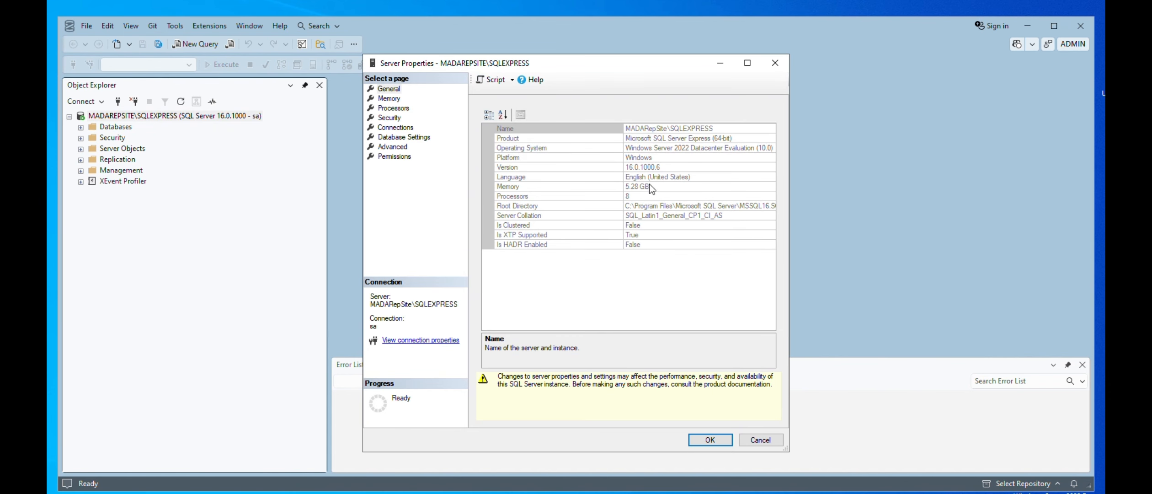
Check the server and instance name in the server properties, and close SQL Server Management Studio
{"action": "left_click", "coordinate": [707, 128]}
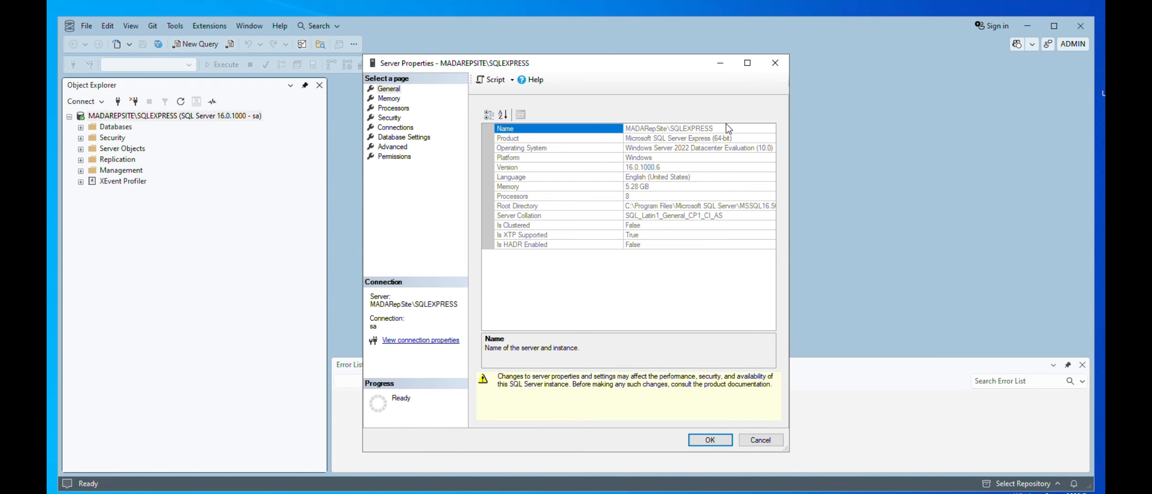
{"action": "left_click_drag", "start_coordinate": [719, 128], "coordinate": [624, 129]}
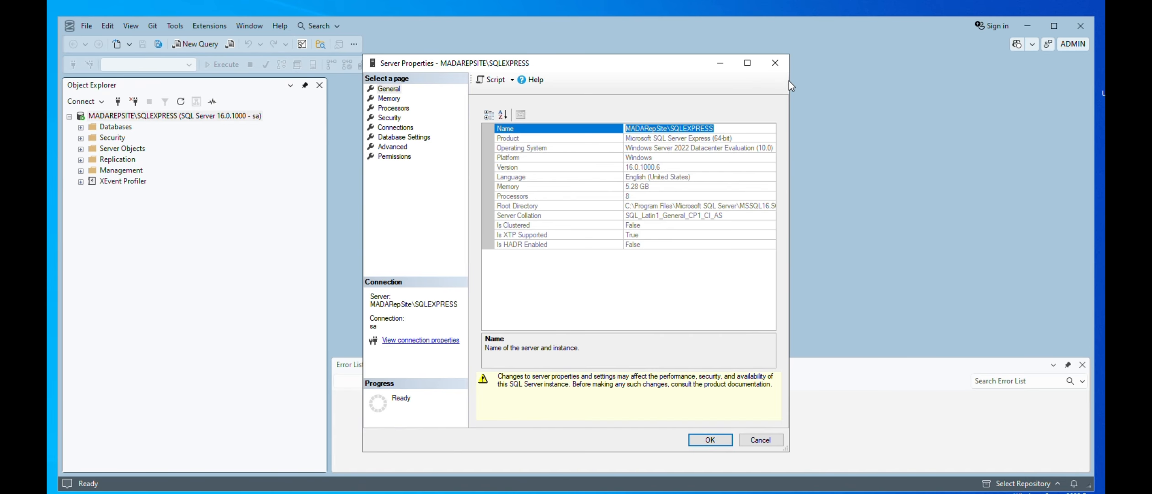
{"action": "left_click", "coordinate": [776, 63]}
{"action": "left_click", "coordinate": [1085, 32]}
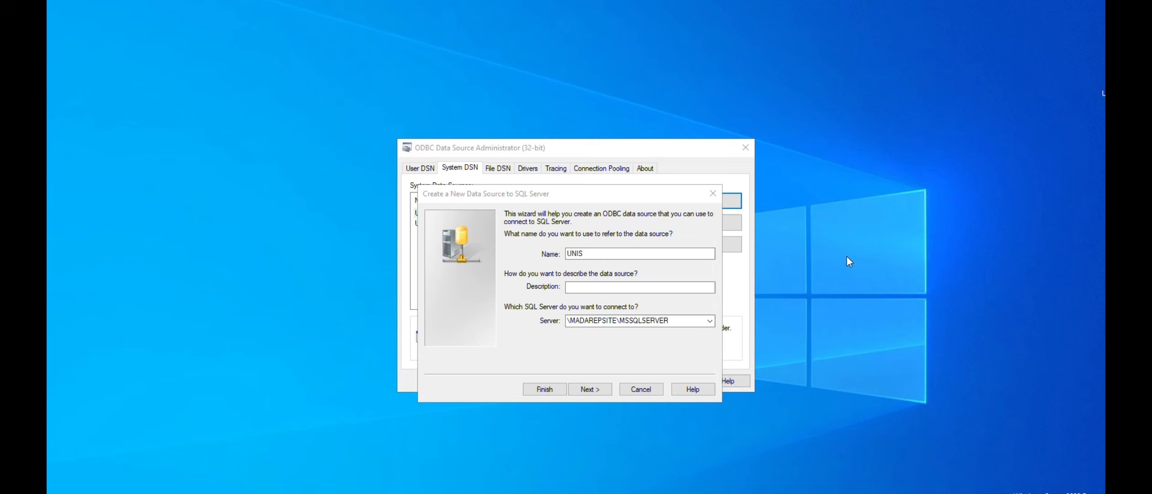
Set the UNIS data source to SQL Server authentication with a login ID and password, and accept its TCP/IP client configuration
{"action": "left_click", "coordinate": [601, 395]}
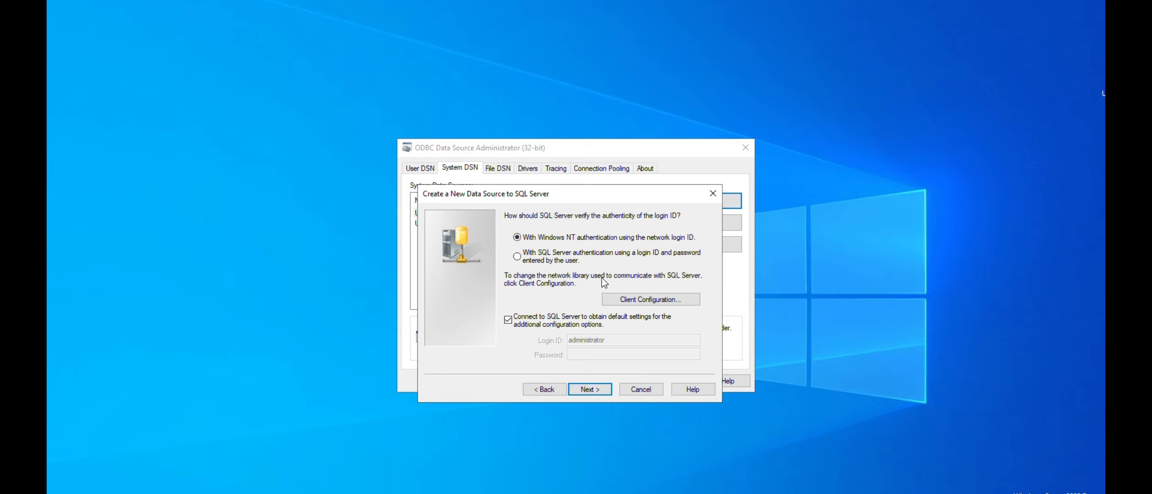
{"action": "left_click", "coordinate": [573, 262]}
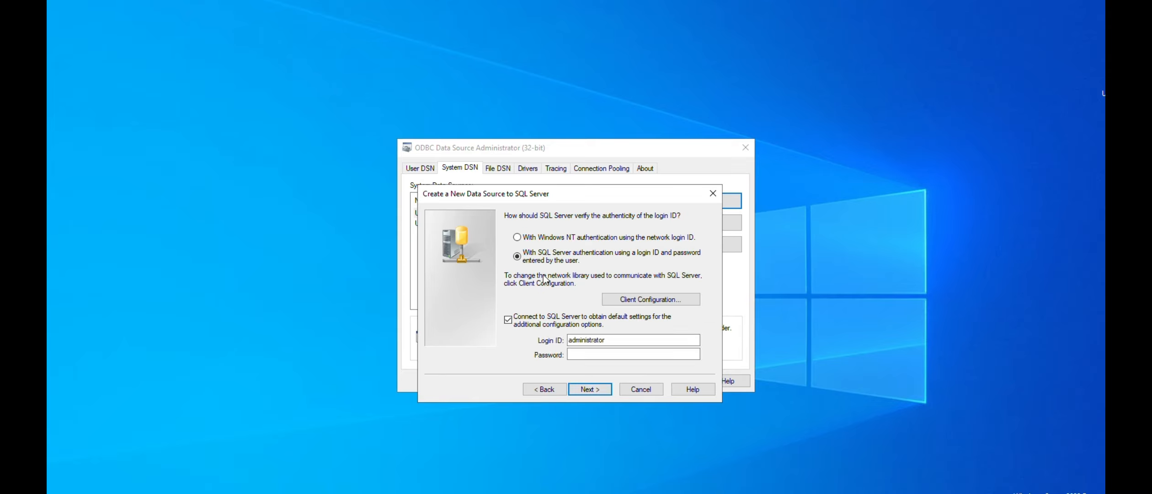
{"action": "left_click", "coordinate": [629, 300]}
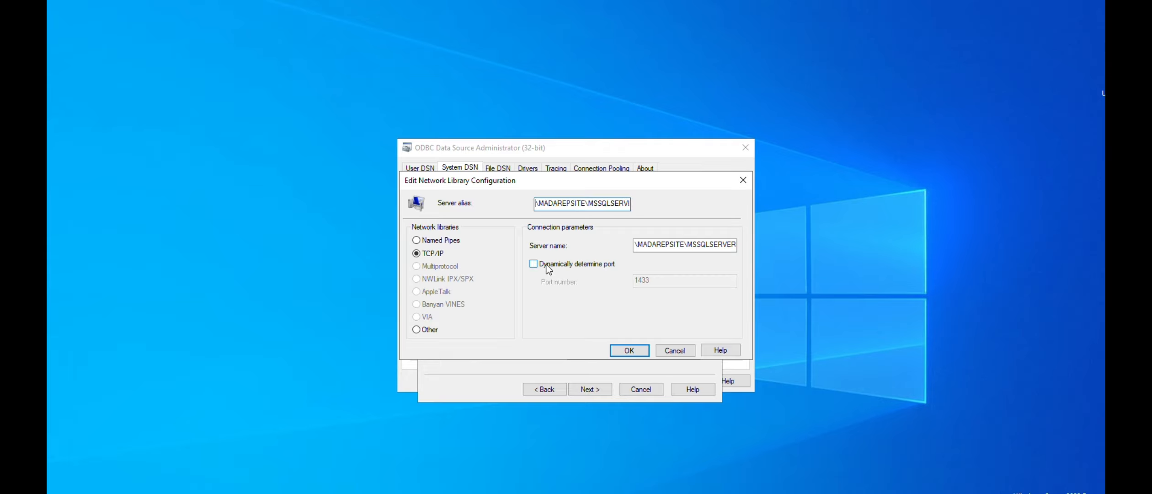
{"action": "left_click", "coordinate": [628, 352]}
Enter unisuser as the login ID with its login password, and continue to the database options
{"action": "left_click", "coordinate": [615, 341]}
{"action": "left_click_drag", "start_coordinate": [615, 343], "coordinate": [537, 339]}
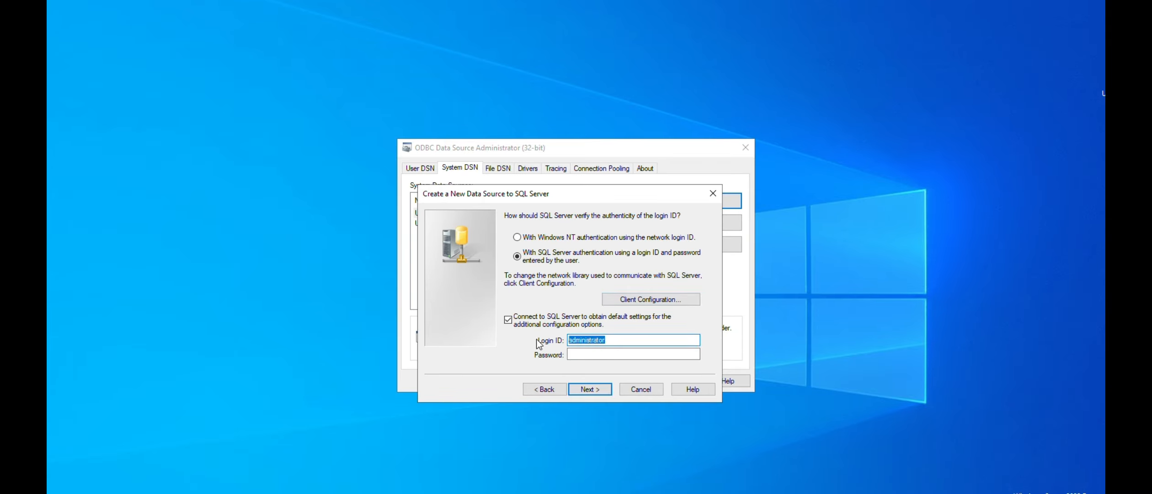
{"action": "key", "text": "BackSpace"}
{"action": "key", "text": "BackSpace"}
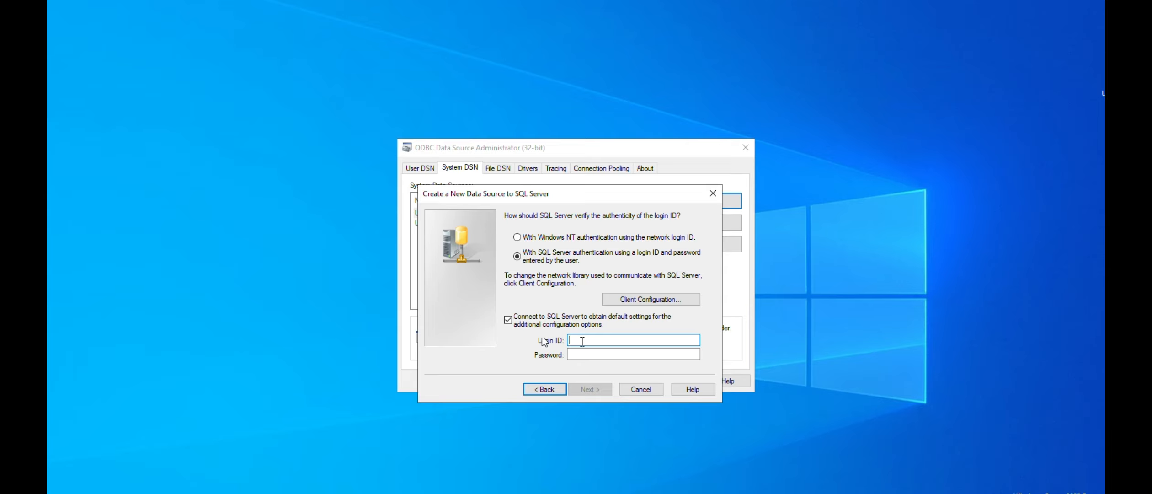
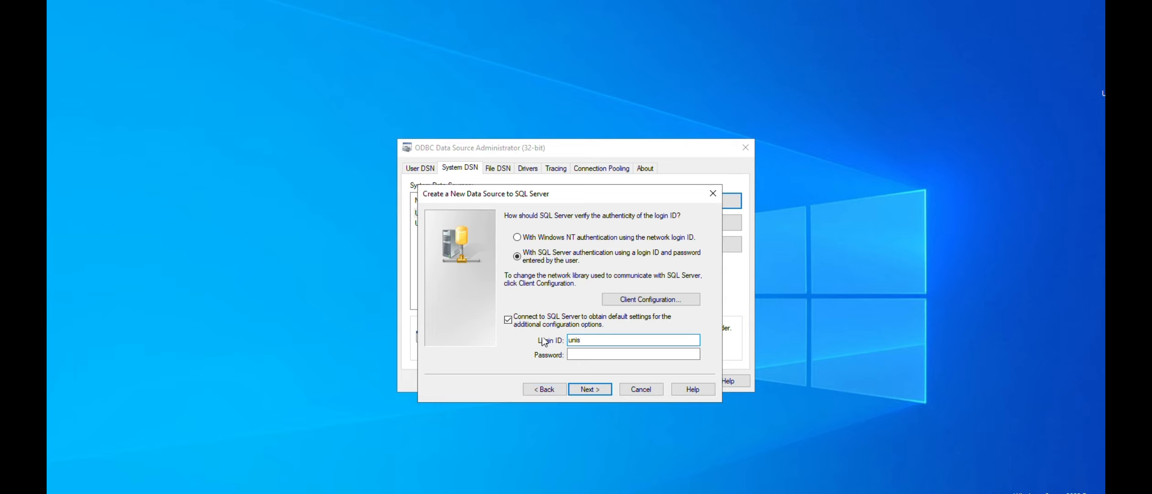
{"action": "key", "text": "Tab"}
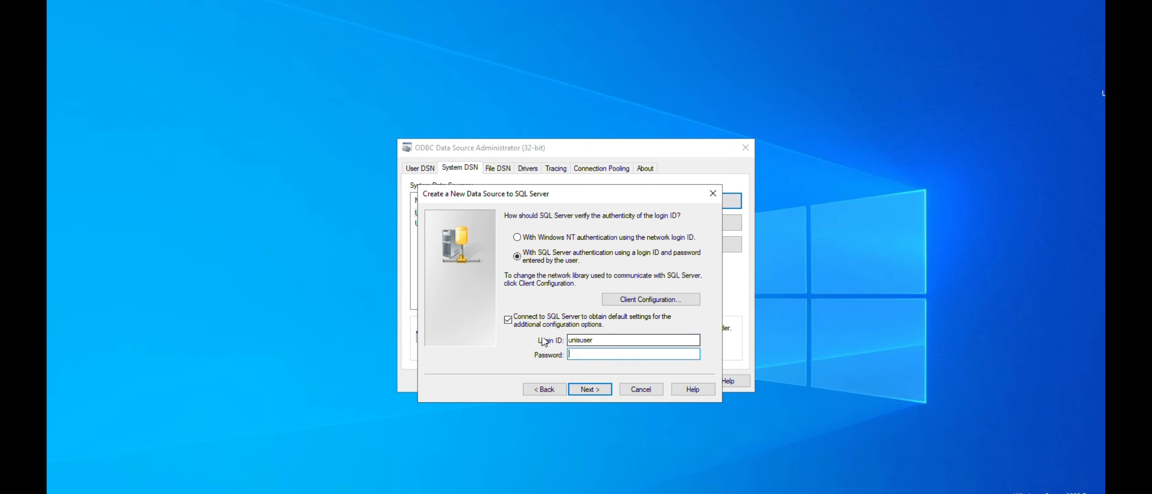
{"action": "key", "text": "BackSpace"}
{"action": "key", "text": "BackSpace"}
{"action": "key", "text": "BackSpace"}
{"action": "key", "text": "BackSpace"}
{"action": "key", "text": "BackSpace"}
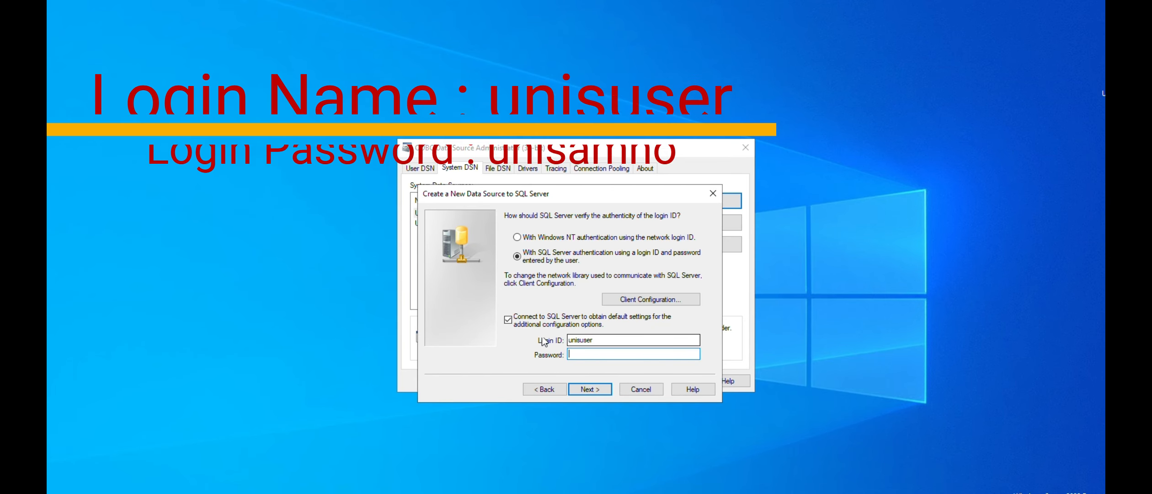
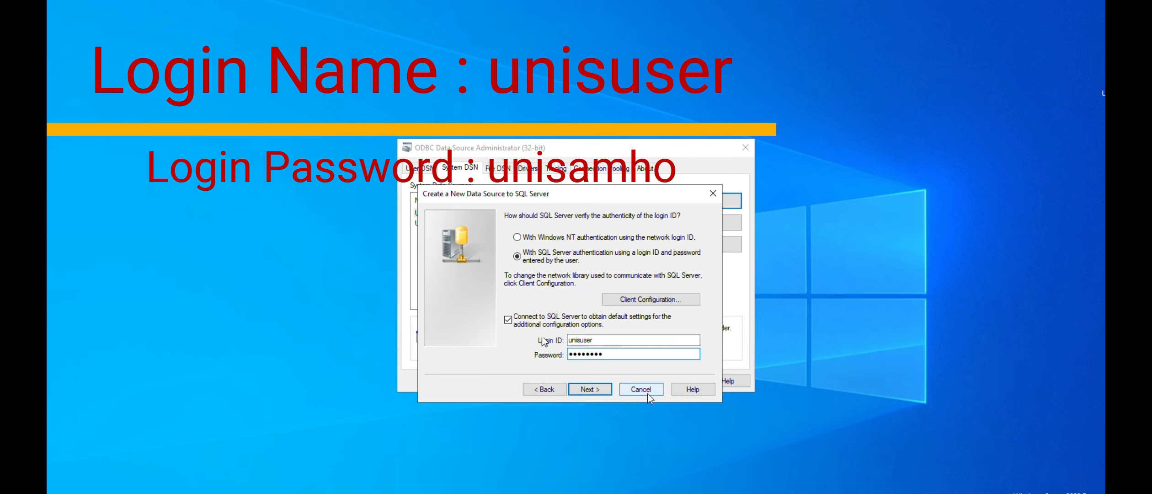
{"action": "left_click", "coordinate": [590, 389]}
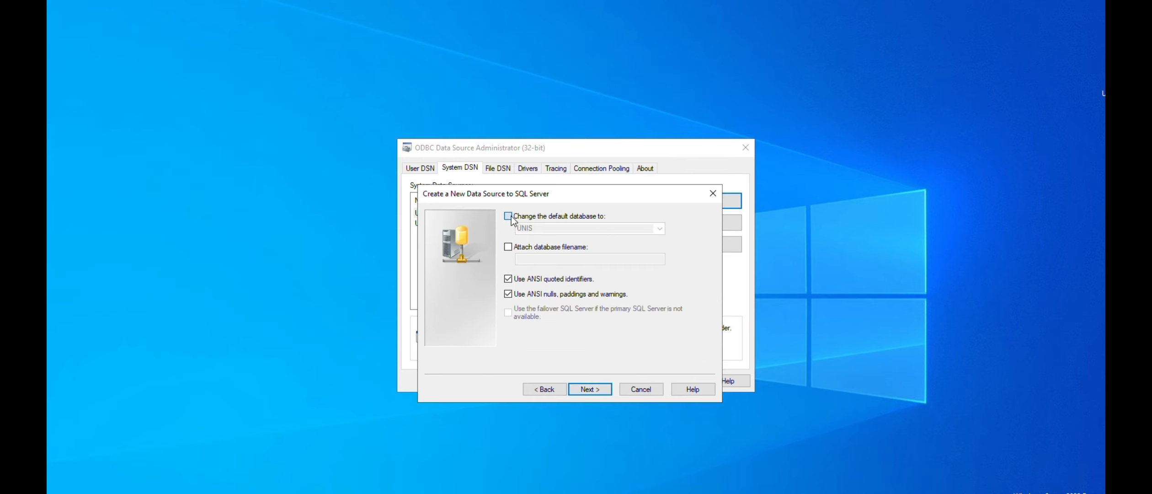
Change the data source's default database to UNIS and continue to the final options
{"action": "left_click", "coordinate": [508, 216]}
{"action": "left_click", "coordinate": [659, 228]}
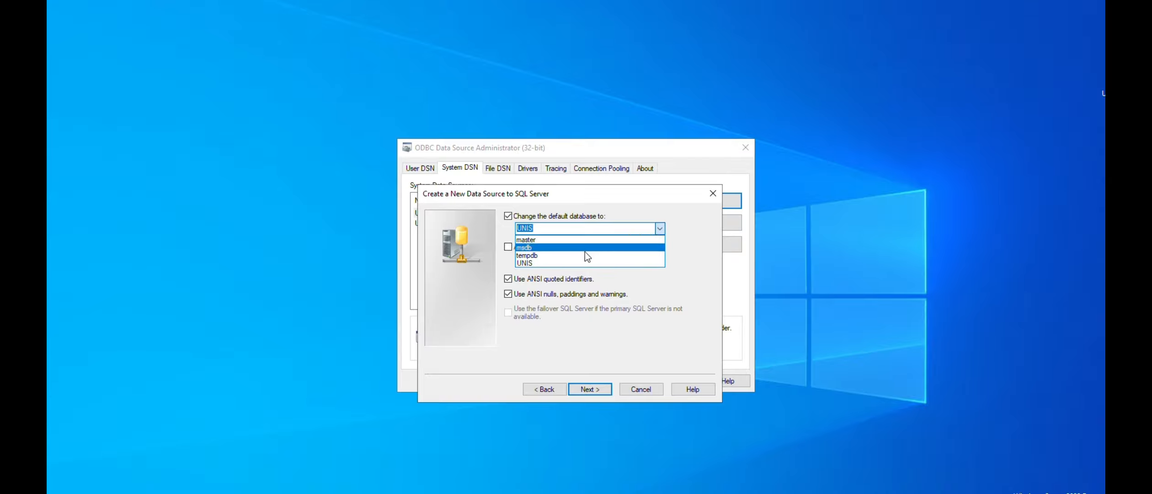
{"action": "left_click", "coordinate": [567, 239]}
{"action": "left_click", "coordinate": [659, 228]}
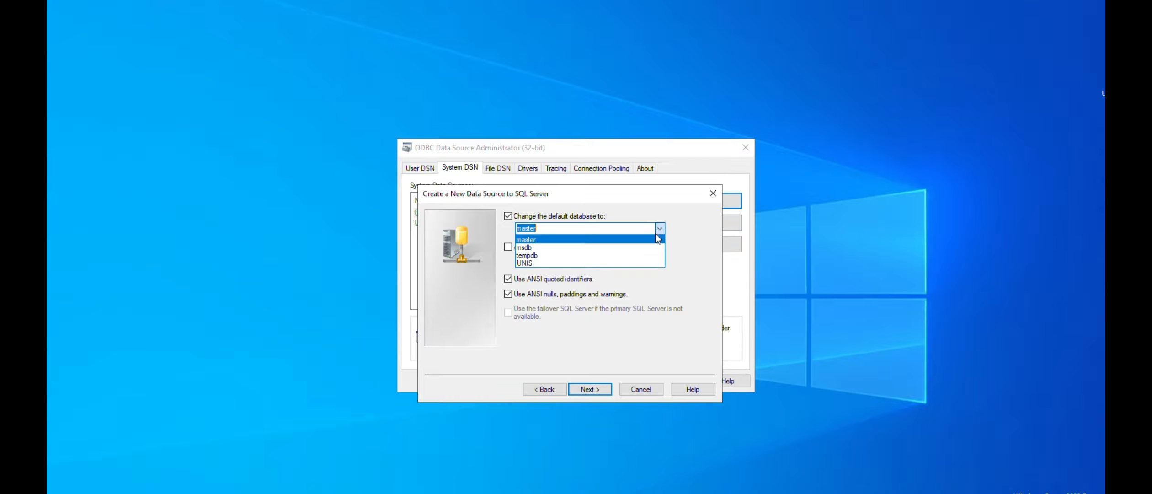
{"action": "left_click", "coordinate": [636, 265]}
{"action": "left_click", "coordinate": [597, 389]}
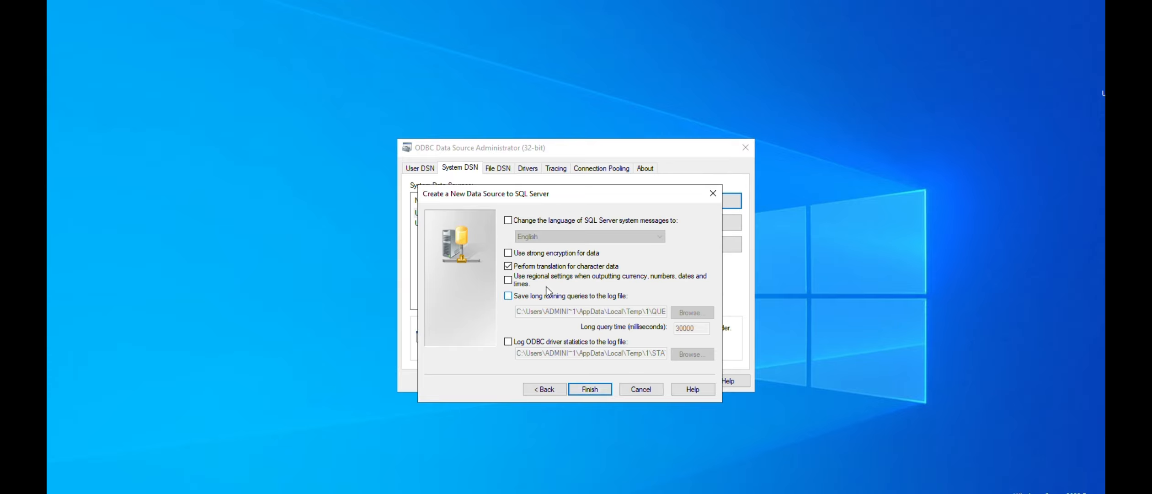
Finish the UNIS data source with the default options, test its connection, save it and close the ODBC administrator
{"action": "left_click", "coordinate": [589, 388]}
{"action": "left_click", "coordinate": [515, 393]}
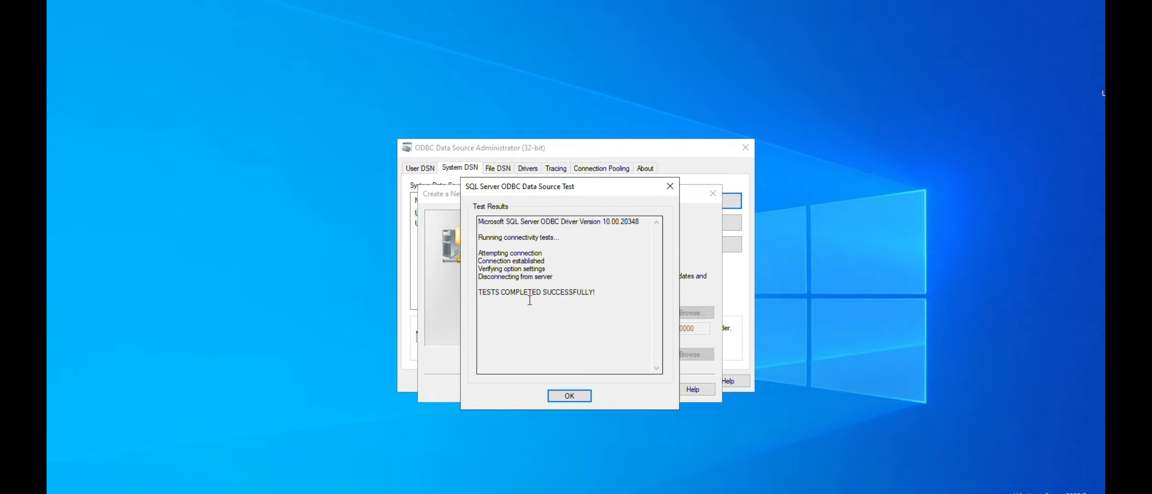
{"action": "left_click_drag", "start_coordinate": [513, 295], "coordinate": [577, 295]}
{"action": "left_click", "coordinate": [569, 395]}
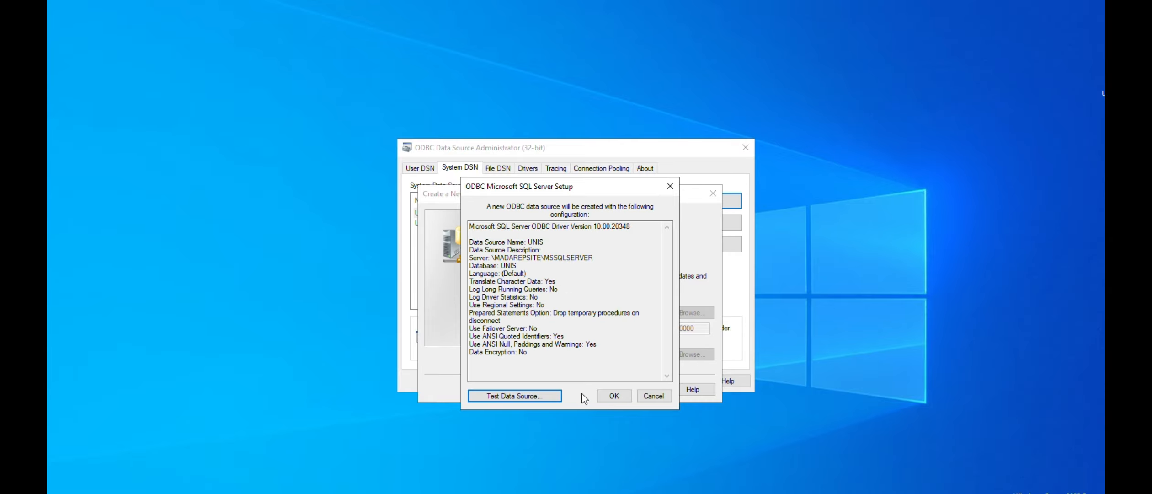
{"action": "left_click", "coordinate": [617, 394]}
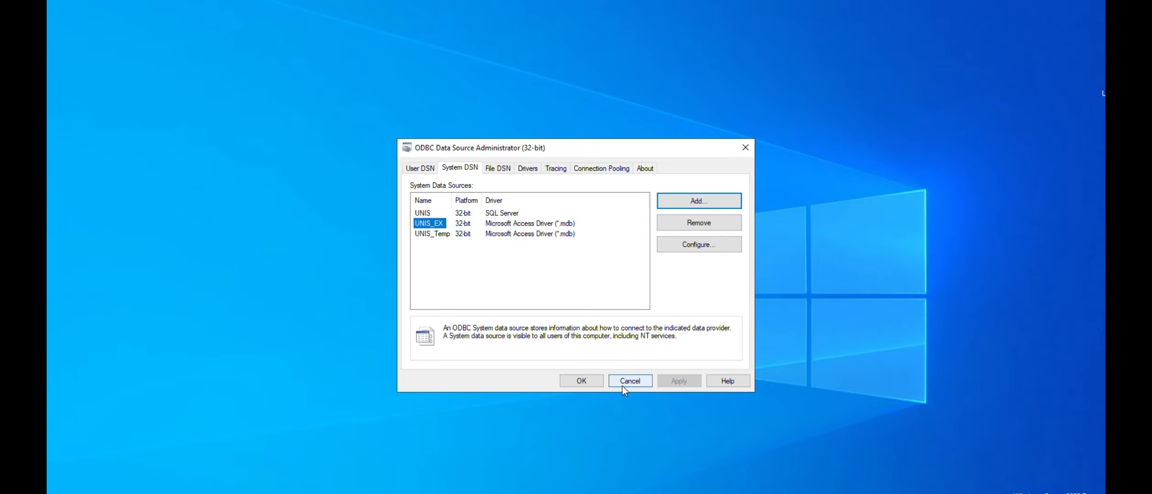
{"action": "left_click", "coordinate": [594, 384]}
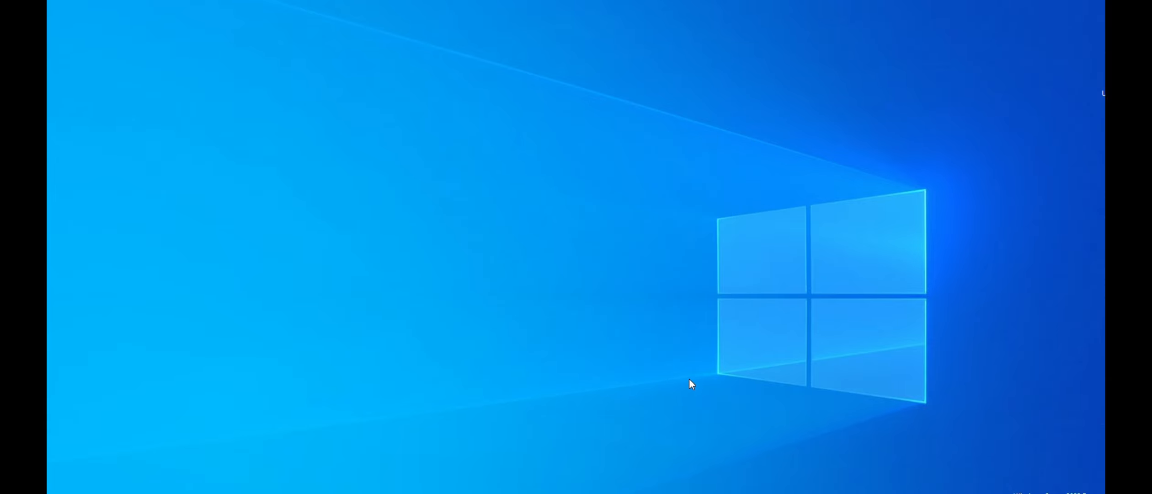
Copy ConvertDB from the 4_files folder into C:\Program Files (x86)\UNIS
{"action": "mouse_move", "coordinate": [308, 493]}
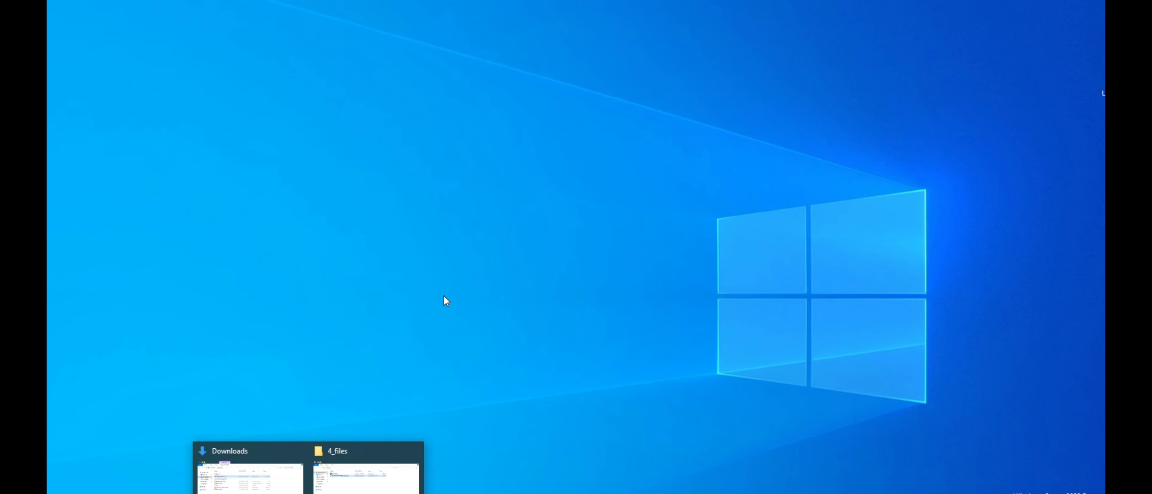
{"action": "left_click", "coordinate": [347, 482]}
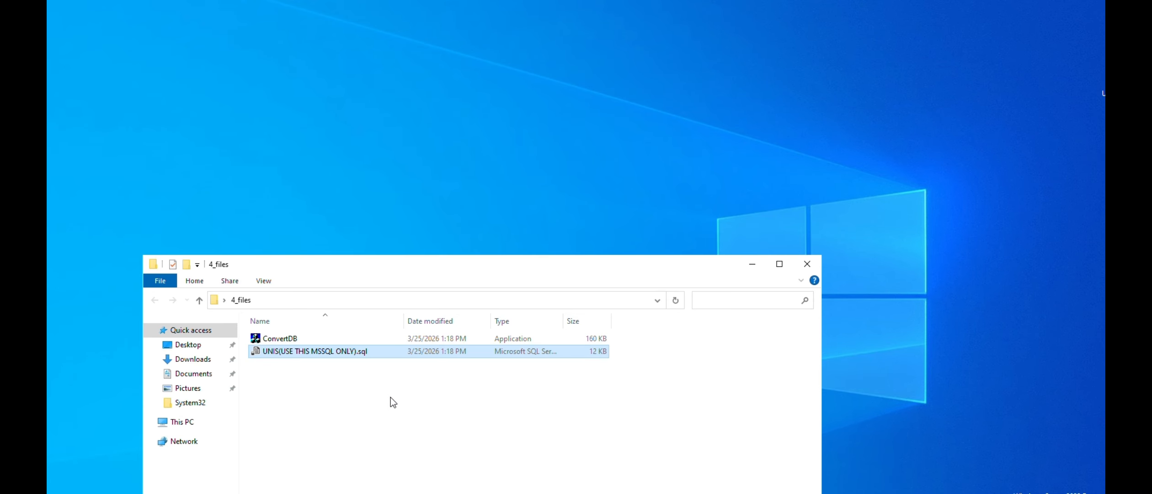
{"action": "left_click", "coordinate": [278, 340]}
{"action": "left_click_drag", "start_coordinate": [460, 269], "coordinate": [639, 198]}
{"action": "key", "text": "ctrl+c"}
{"action": "left_click", "coordinate": [361, 350]}
{"action": "double_click", "coordinate": [476, 384]}
{"action": "double_click", "coordinate": [469, 293]}
{"action": "double_click", "coordinate": [453, 393]}
{"action": "scroll", "coordinate": [686, 357], "scroll_direction": "down", "scroll_amount": 9}
{"action": "right_click", "coordinate": [966, 360]}
{"action": "left_click", "coordinate": [1013, 275]}
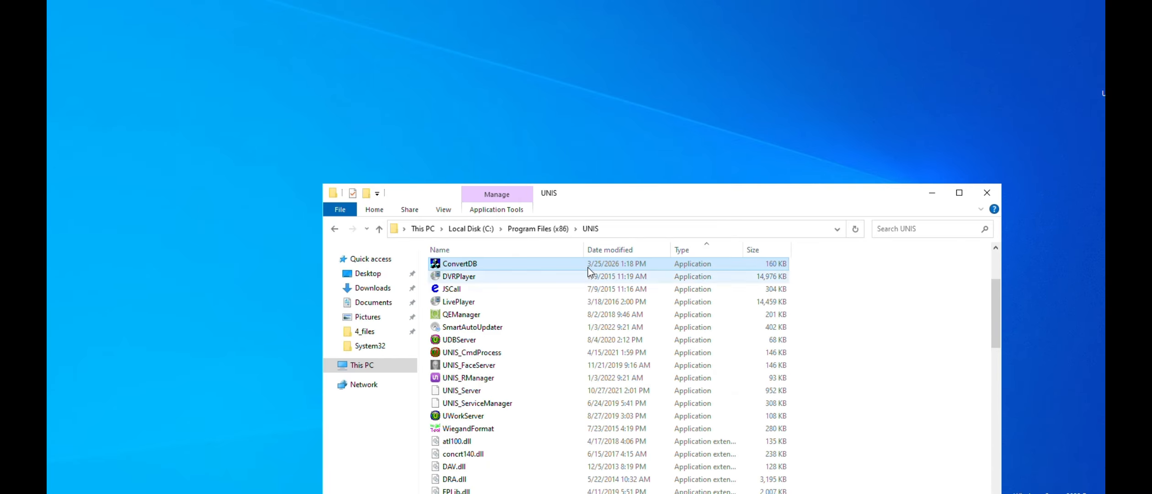
Run ConvertDB from the UNIS folder as administrator and move its window clear of the file list
{"action": "right_click", "coordinate": [479, 266]}
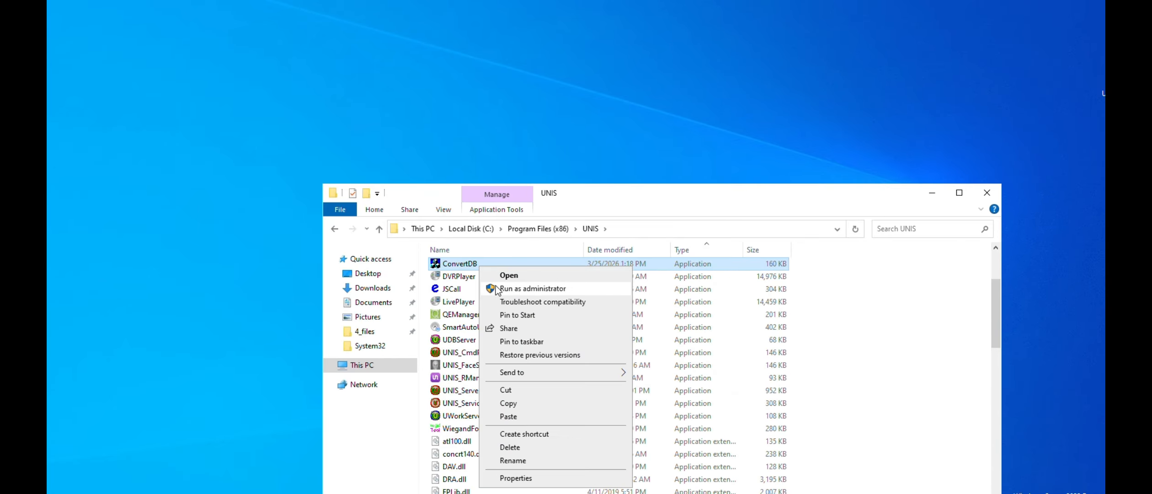
{"action": "left_click", "coordinate": [533, 288]}
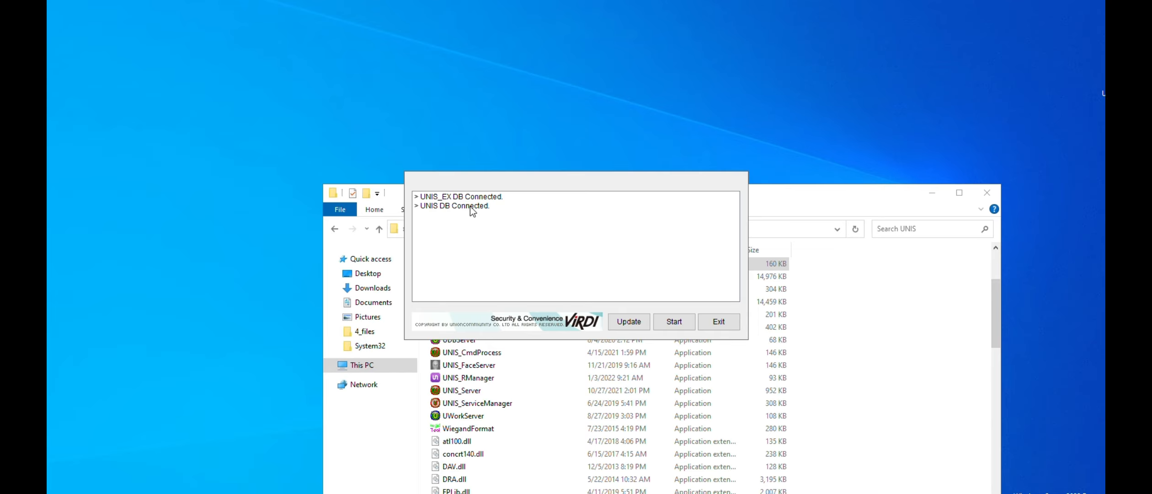
{"action": "left_click_drag", "start_coordinate": [528, 187], "coordinate": [683, 180]}
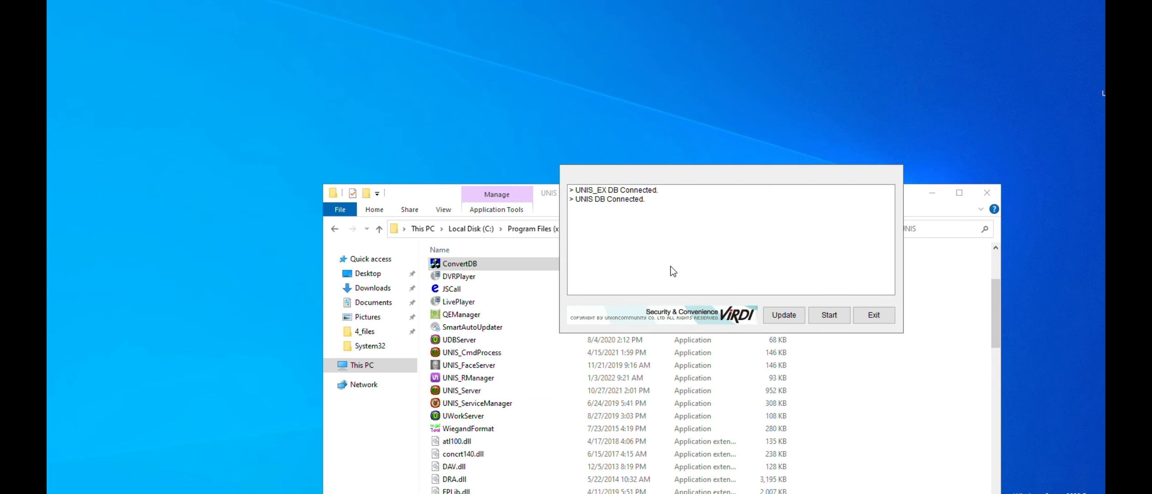
{"action": "left_click_drag", "start_coordinate": [670, 179], "coordinate": [571, 113]}
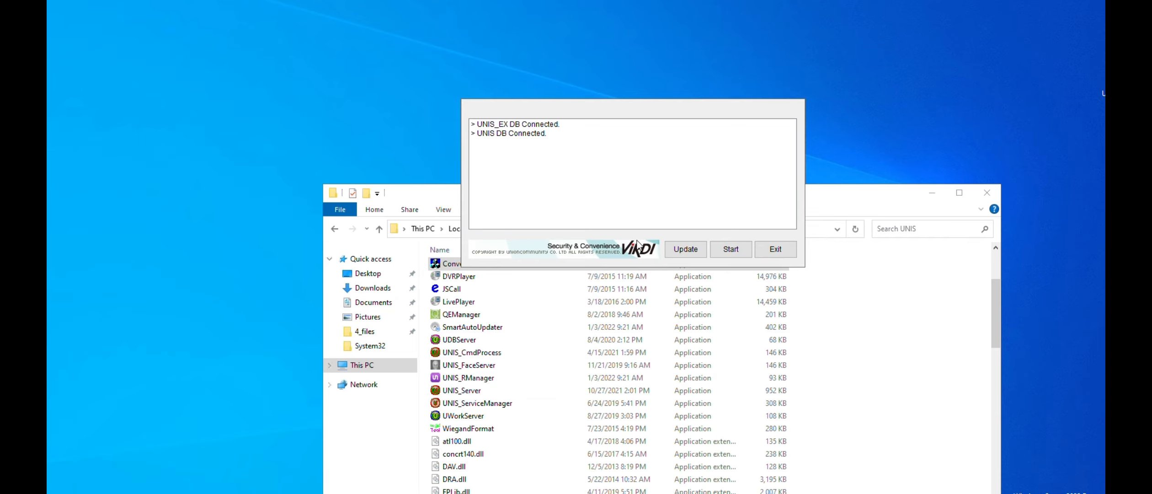
Update the database in ConvertDB, run the conversion from UNIS_EX to UNIS, and exit the tool
{"action": "left_click", "coordinate": [685, 249]}
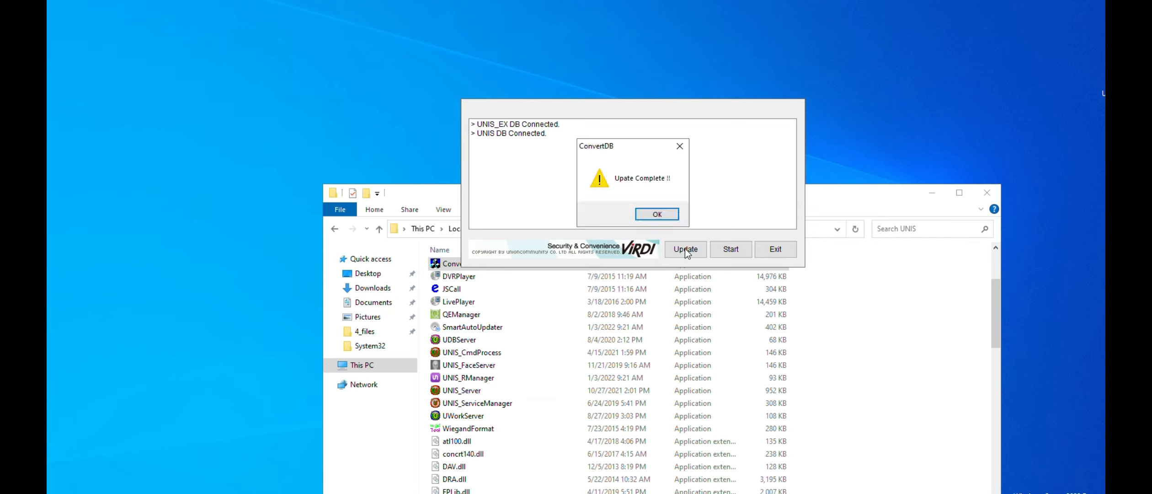
{"action": "left_click", "coordinate": [662, 213]}
{"action": "left_click", "coordinate": [728, 250]}
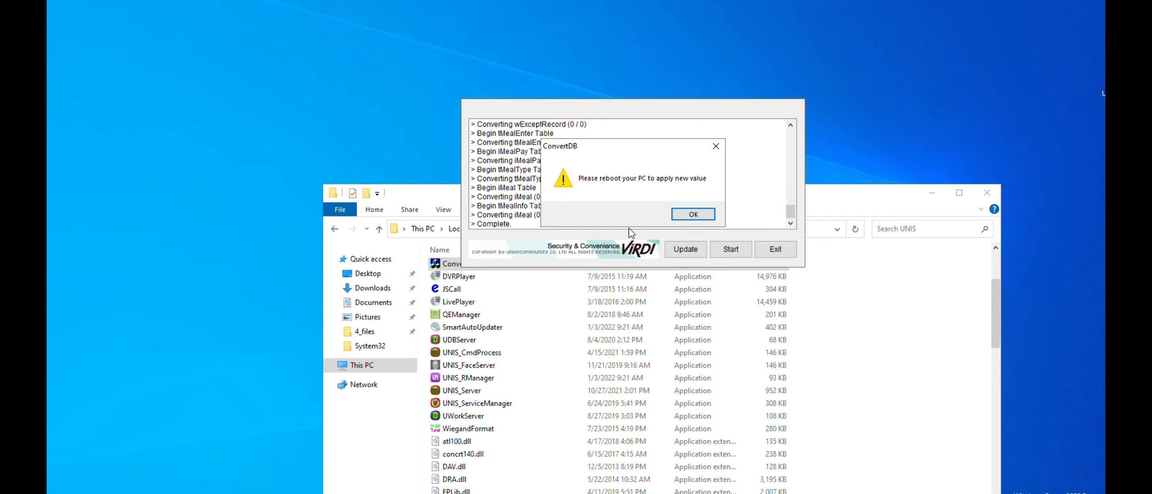
{"action": "left_click", "coordinate": [693, 213]}
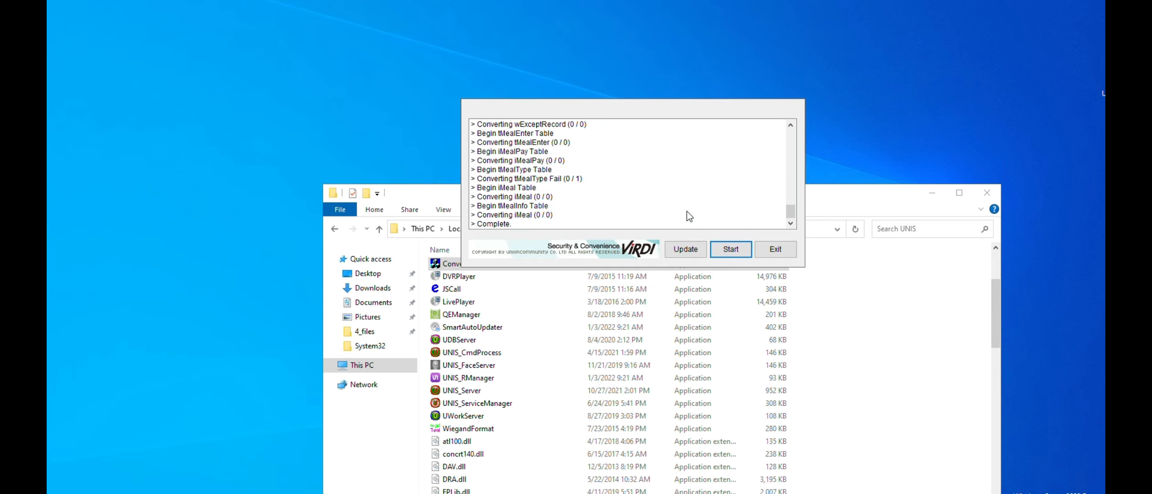
{"action": "left_click", "coordinate": [772, 250]}
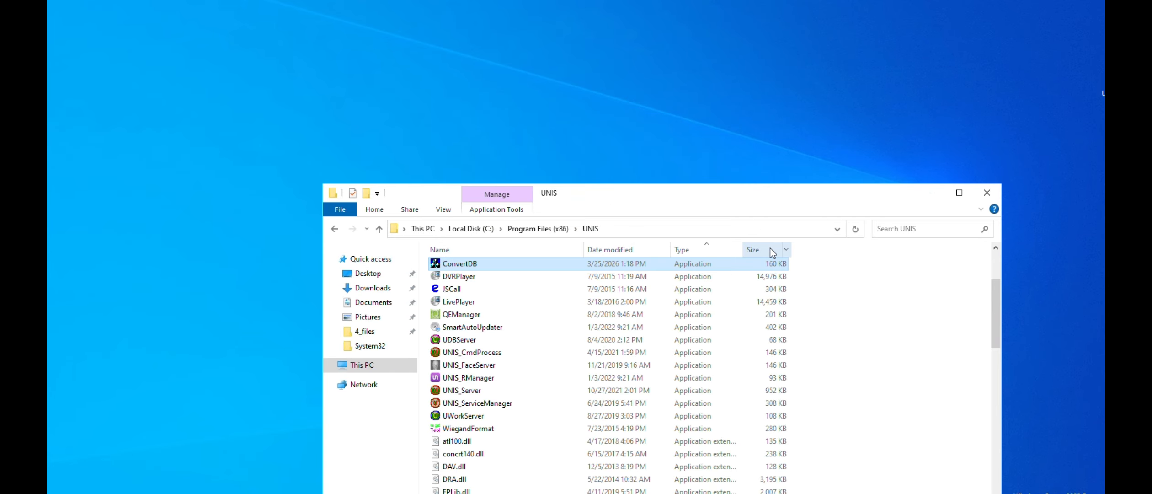